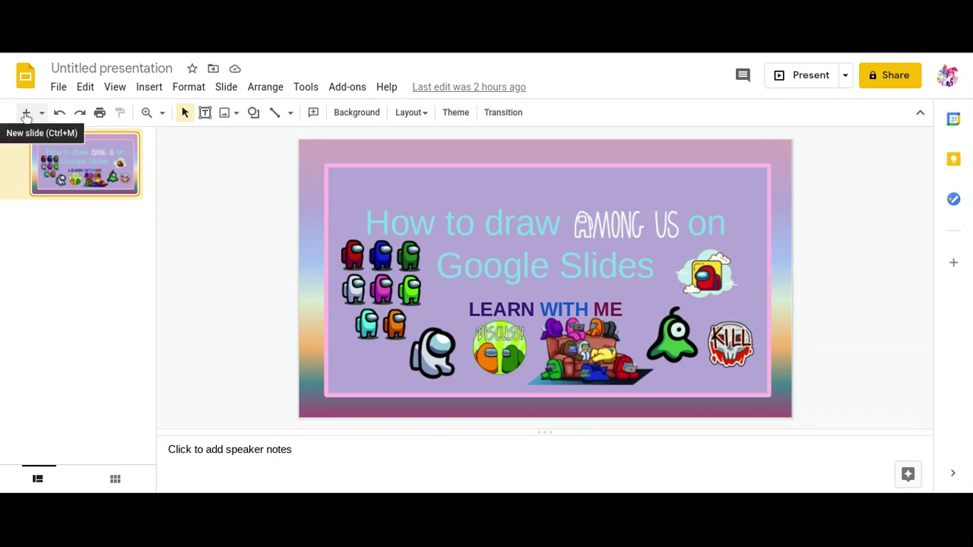
# Add a new slide after the title slide and delete its title and text placeholders
pyautogui.click(26, 114)
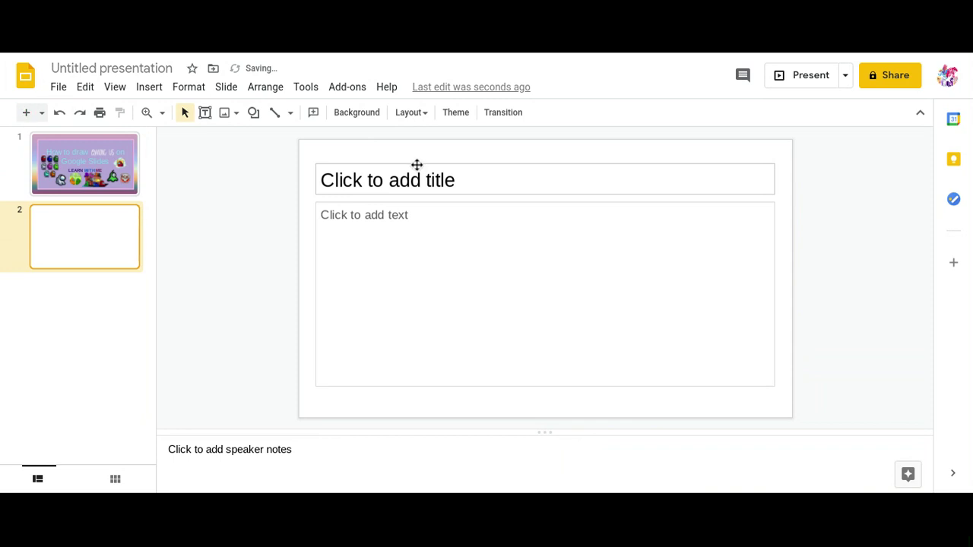
pyautogui.click(417, 165)
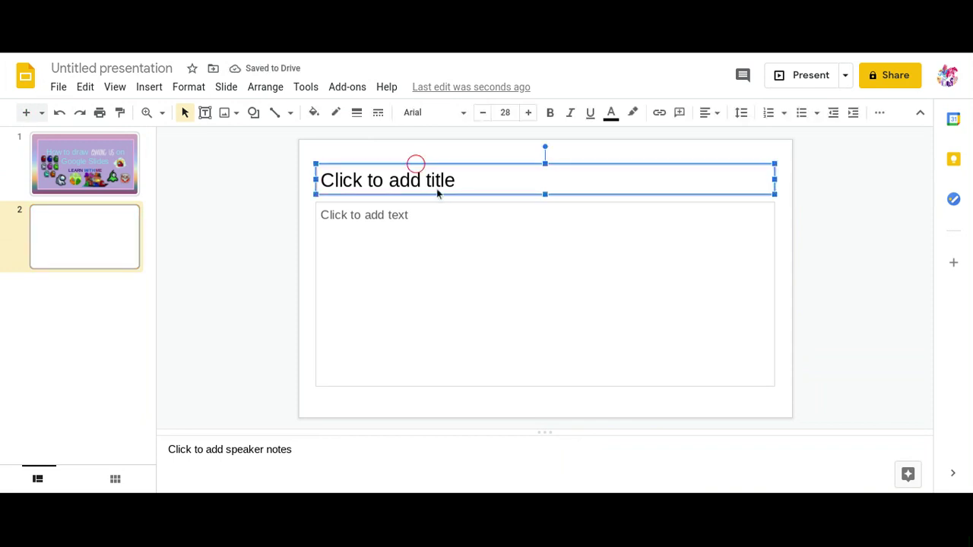
pyautogui.press('Delete')
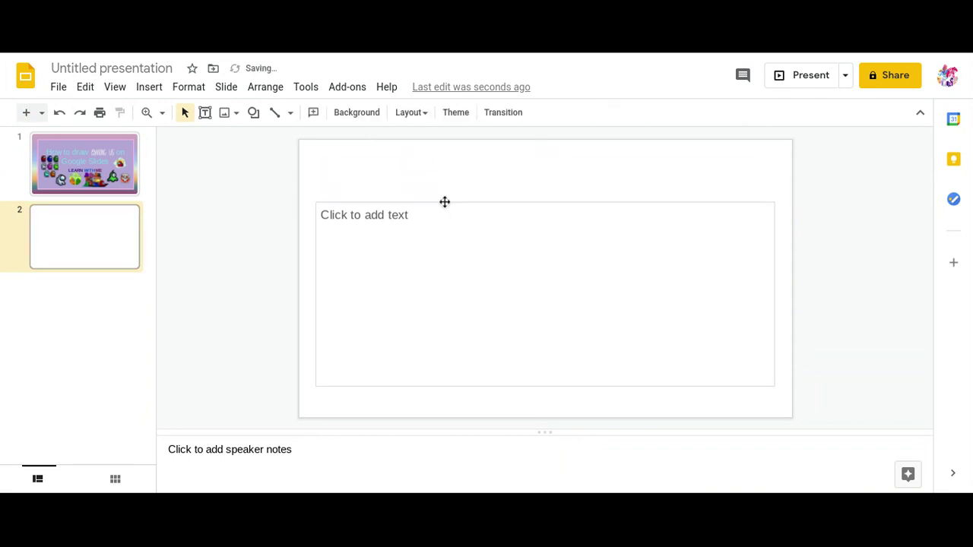
pyautogui.click(445, 202)
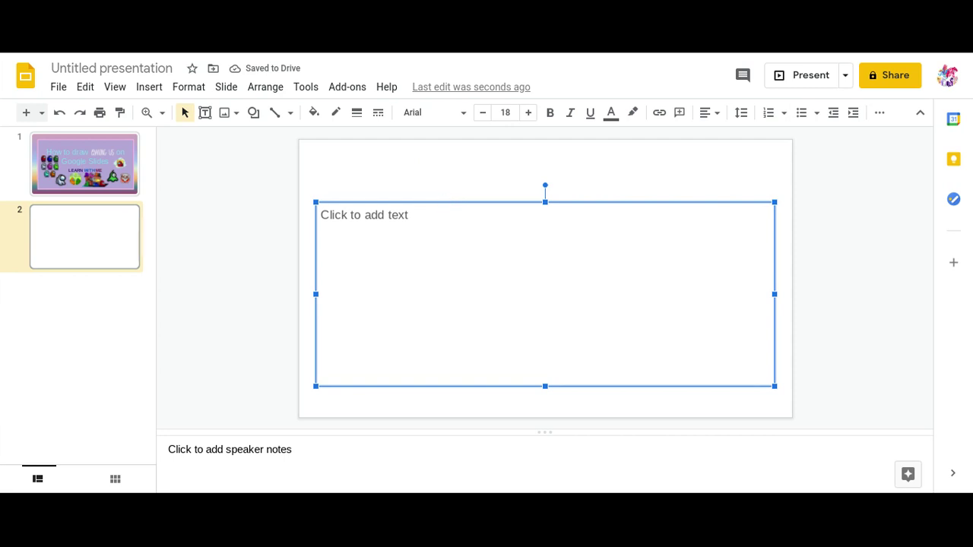
pyautogui.press('Delete')
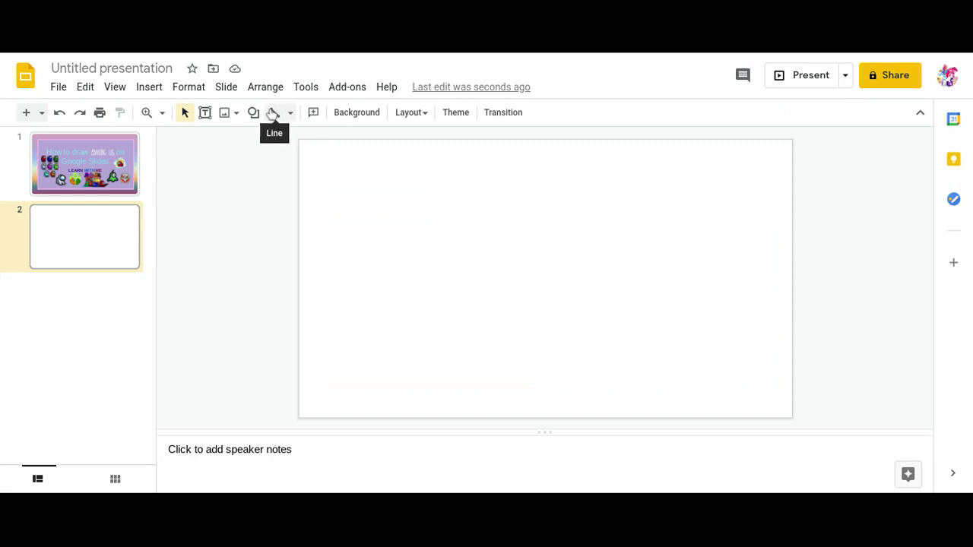
# Draw a closed Among Us crewmate body with the Curve tool, with a domed head and two legs separated by a square gap
pyautogui.click(290, 114)
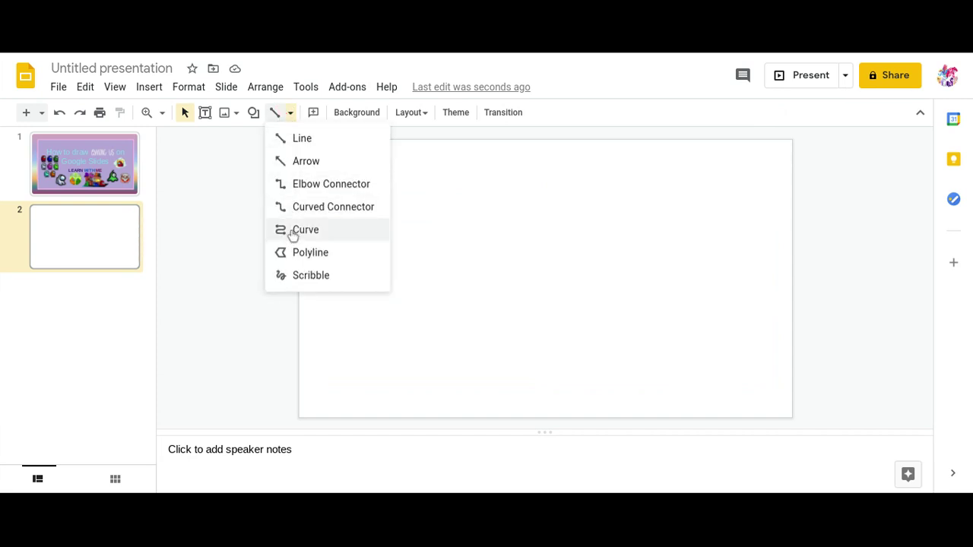
pyautogui.click(294, 232)
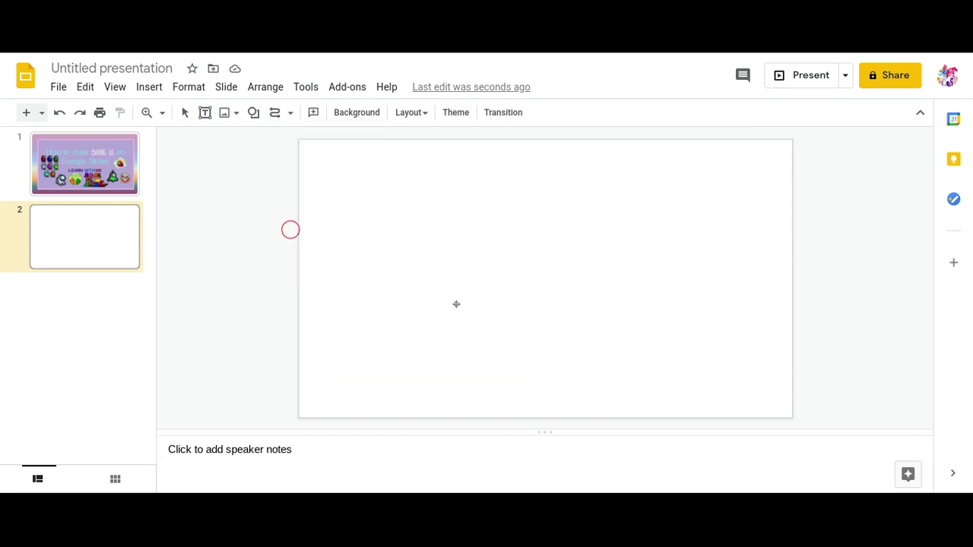
pyautogui.click(415, 381)
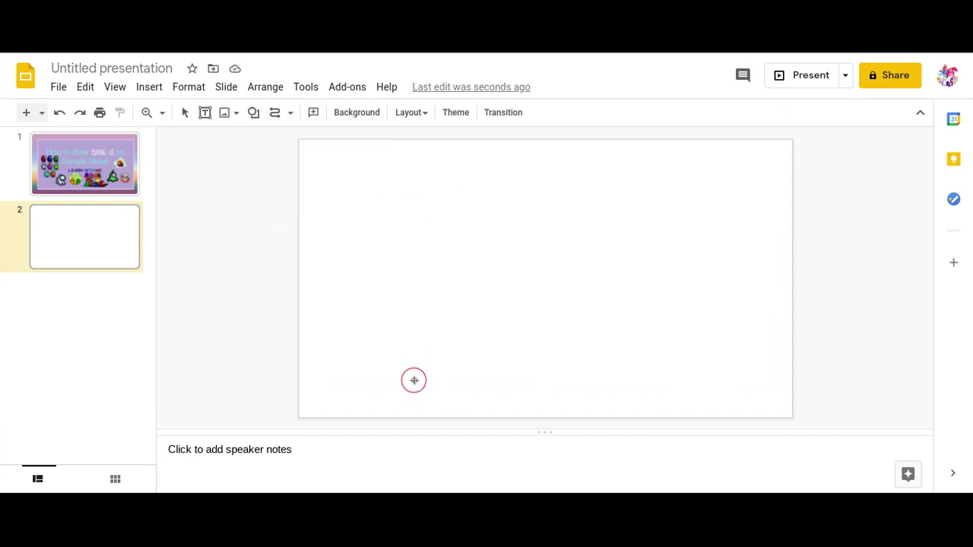
pyautogui.click(411, 288)
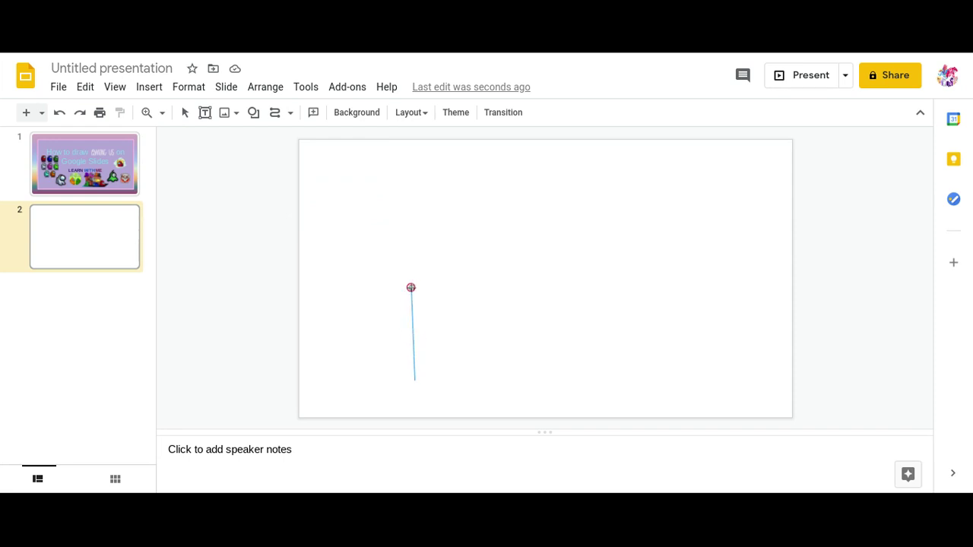
pyautogui.click(415, 237)
pyautogui.click(546, 169)
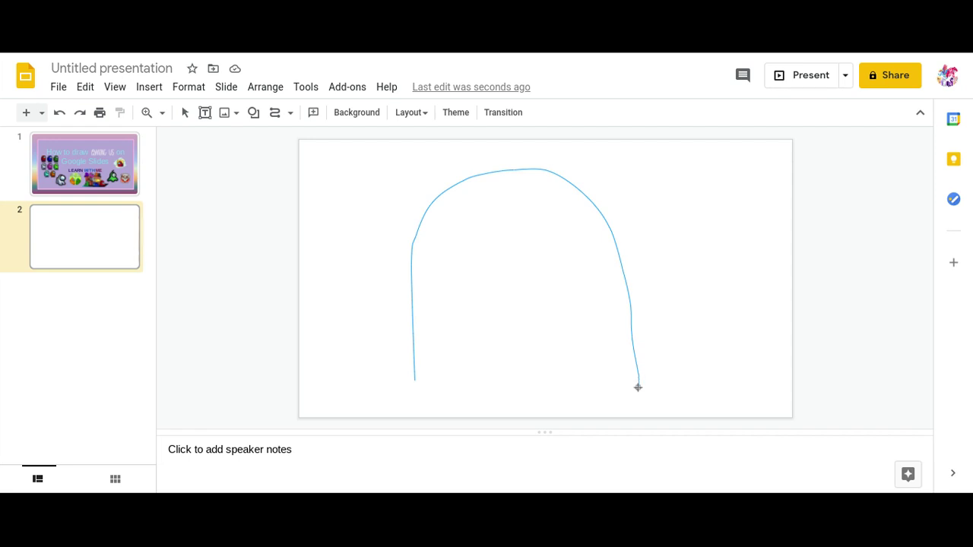
pyautogui.moveTo(638, 387)
pyautogui.mouseDown()
pyautogui.moveTo(565, 393)
pyautogui.moveTo(559, 342)
pyautogui.moveTo(512, 343)
pyautogui.moveTo(513, 390)
pyautogui.moveTo(417, 390)
pyautogui.moveTo(413, 379)
pyautogui.mouseUp()
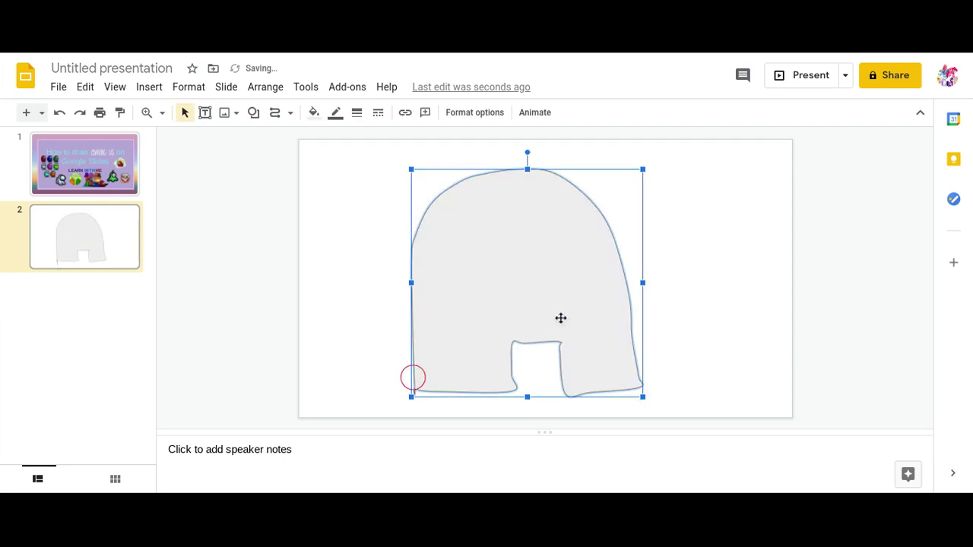
# Edit the body shape's curve points to smooth its outline and round the leg corners
pyautogui.doubleClick(448, 189)
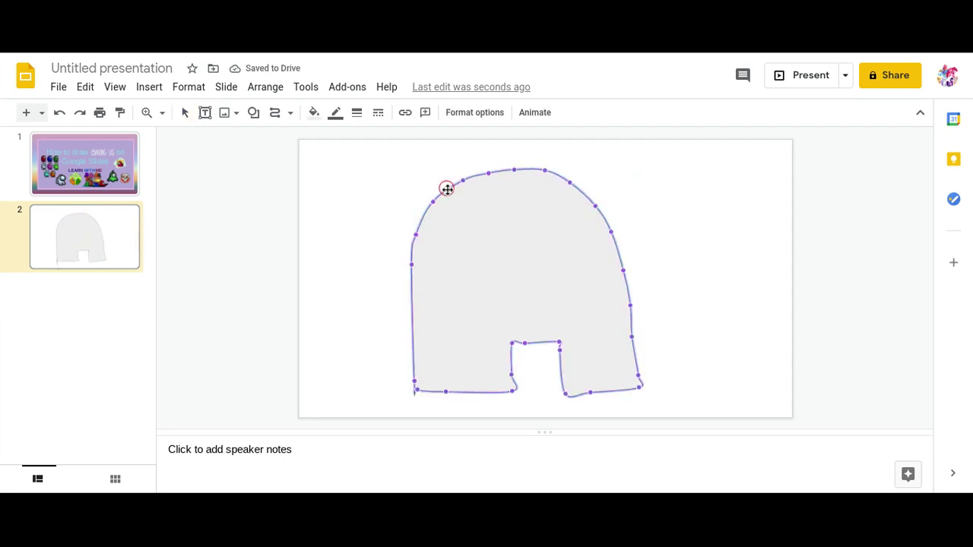
pyautogui.moveTo(415, 391); pyautogui.dragTo(431, 394)
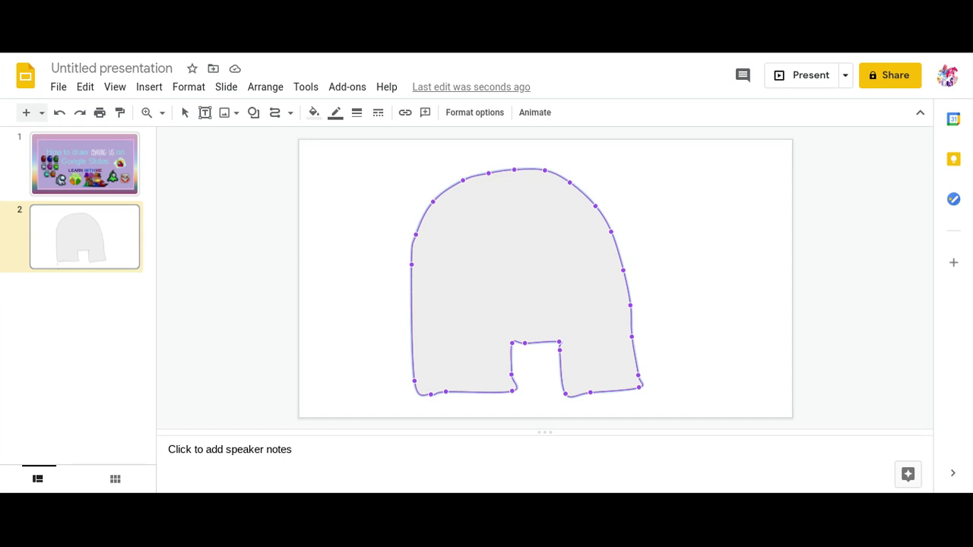
pyautogui.click(578, 276)
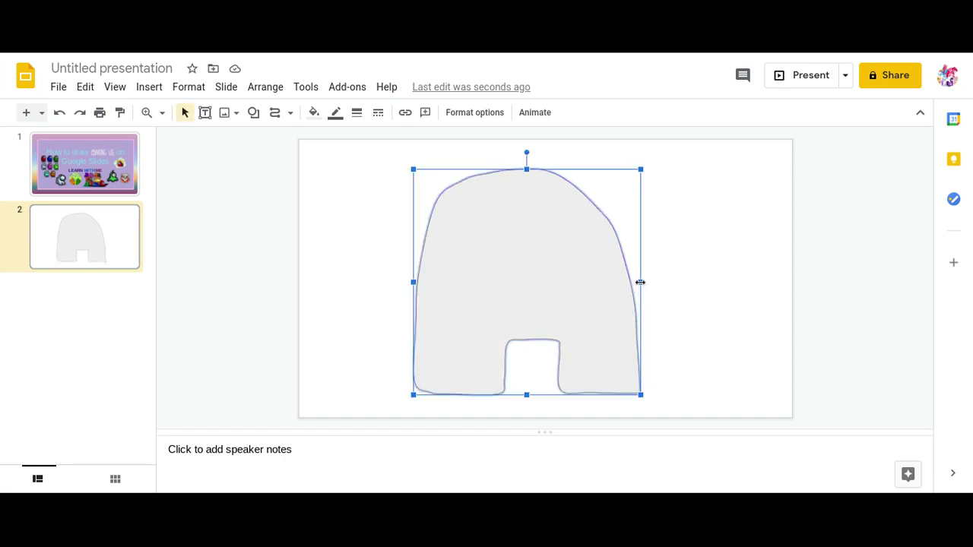
# Make the body shape narrower and slightly shorter, and position it near the middle of the slide
pyautogui.moveTo(641, 282); pyautogui.dragTo(610, 283)
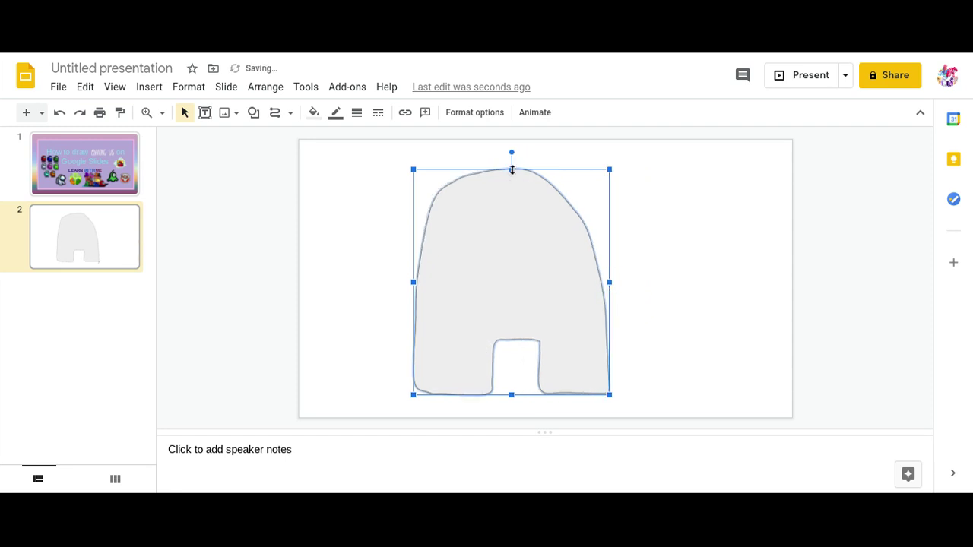
pyautogui.moveTo(512, 170); pyautogui.dragTo(512, 182)
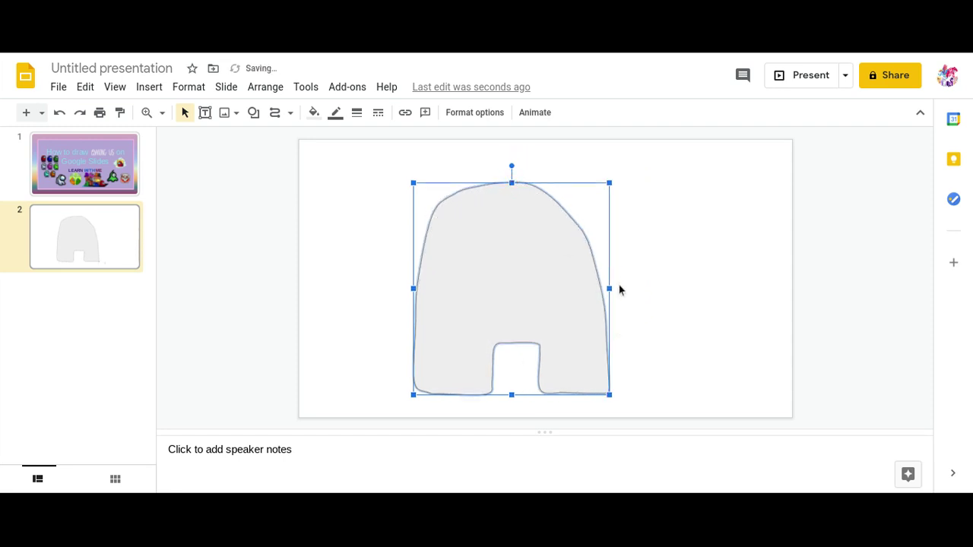
pyautogui.moveTo(609, 289); pyautogui.dragTo(592, 289)
pyautogui.moveTo(535, 321); pyautogui.dragTo(604, 309)
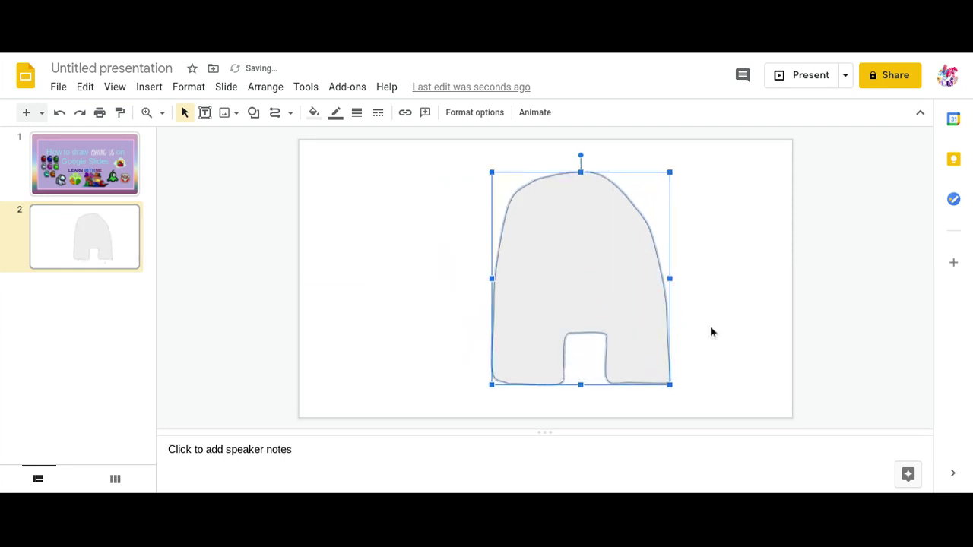
pyautogui.click(869, 334)
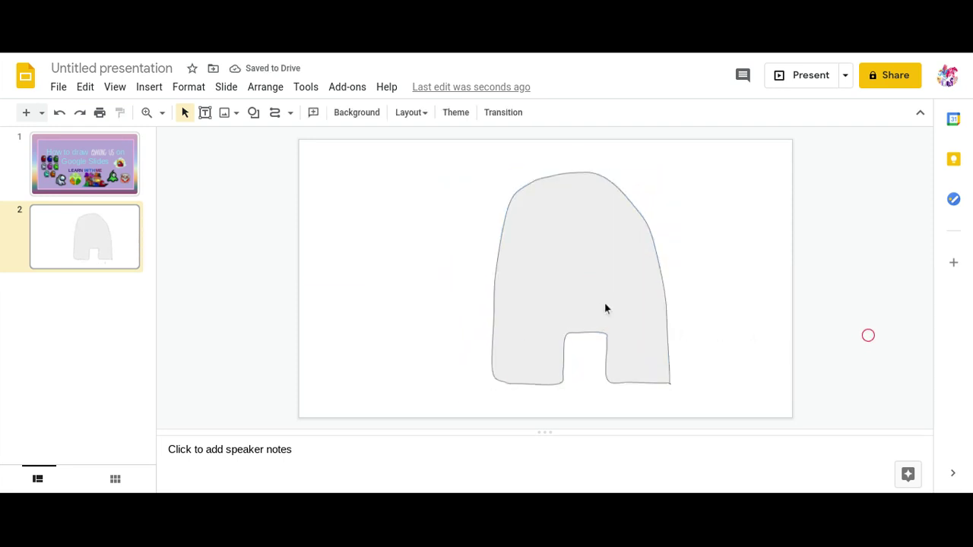
pyautogui.moveTo(606, 308); pyautogui.dragTo(574, 308)
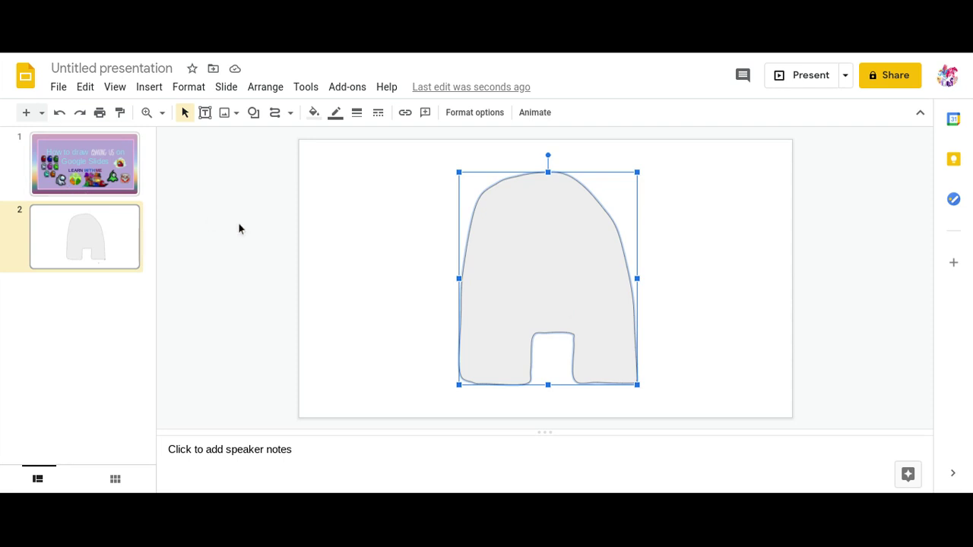
# Check the crewmates on the title slide for reference, and fill the body shape on slide 2 with custom red #fb4b4bff
pyautogui.click(104, 187)
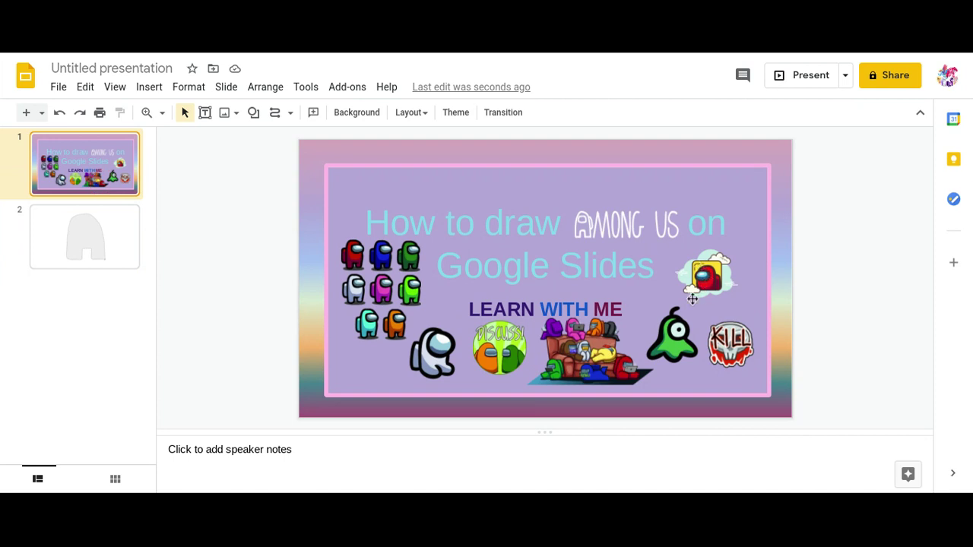
pyautogui.click(40, 259)
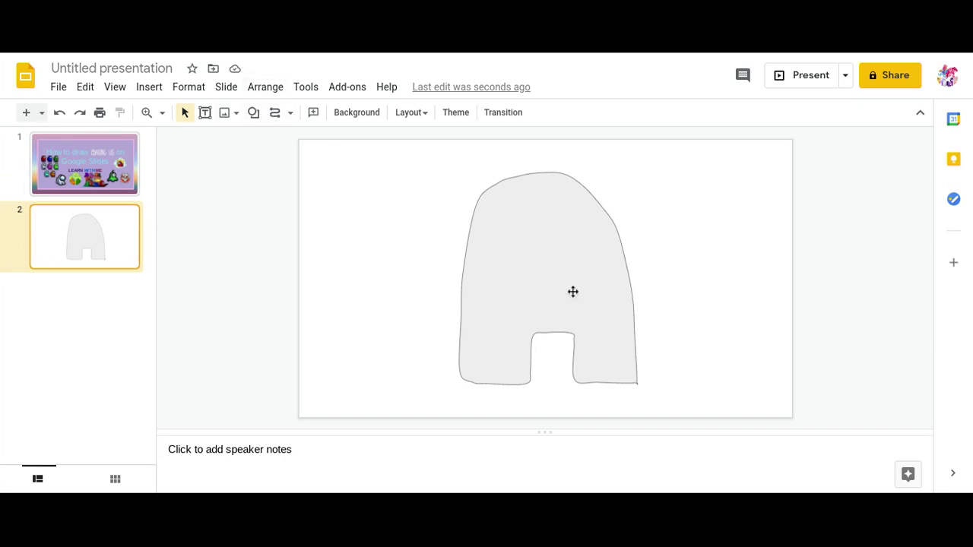
pyautogui.click(593, 276)
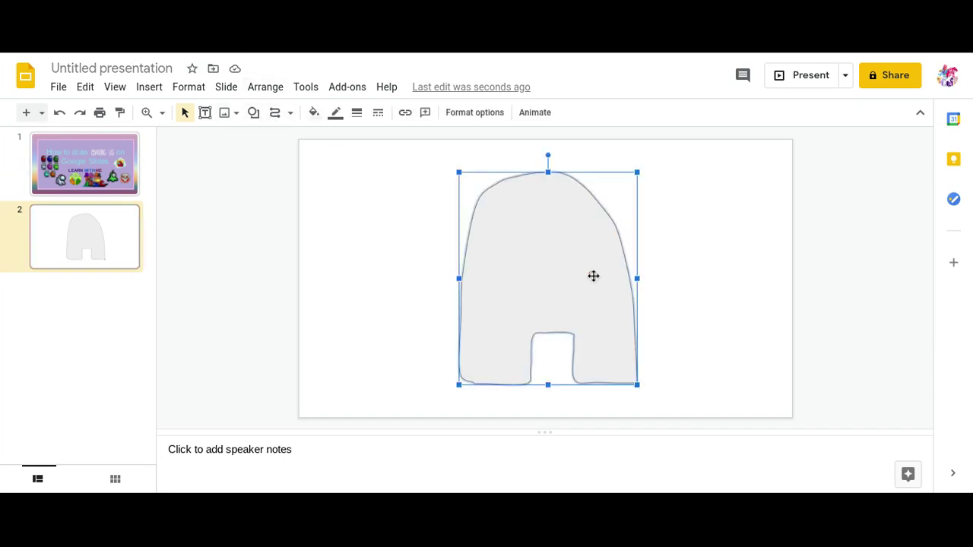
pyautogui.click(313, 113)
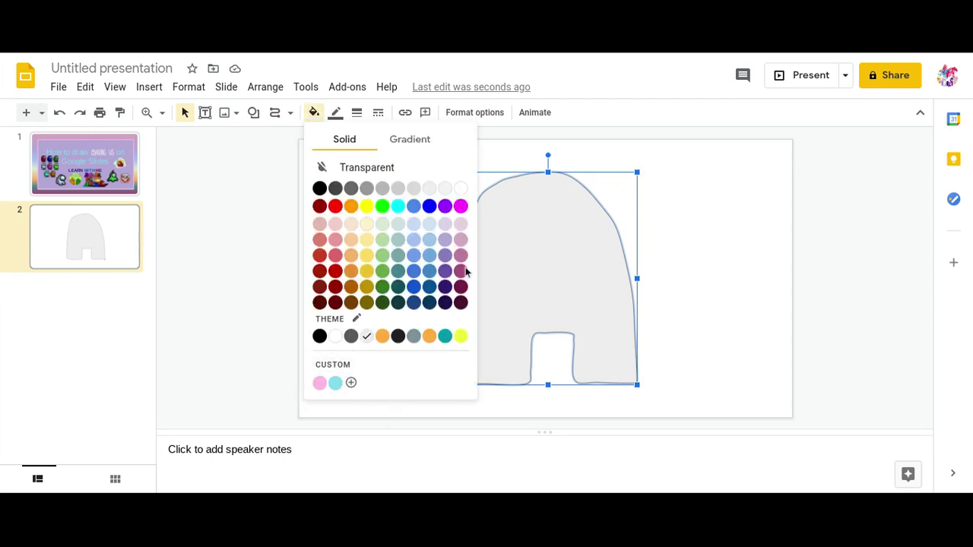
pyautogui.click(327, 366)
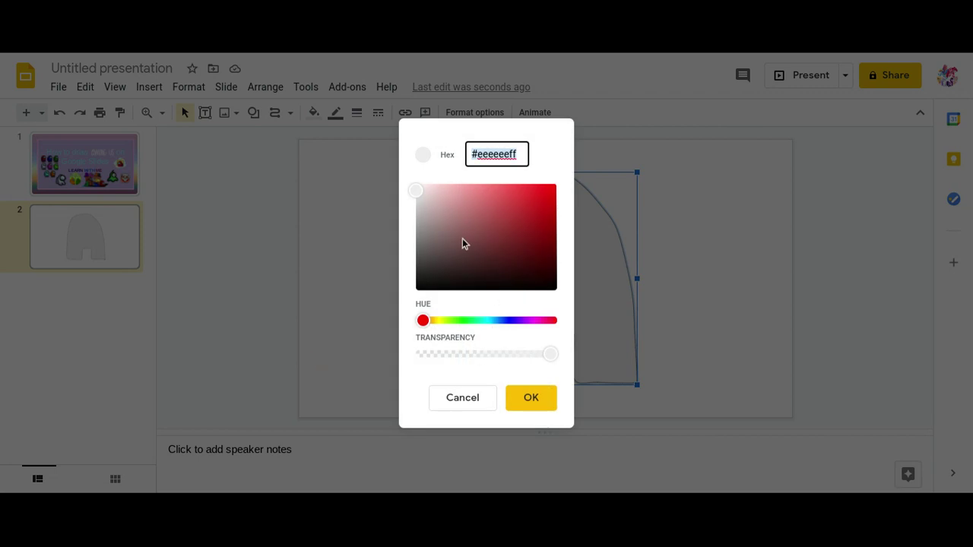
pyautogui.moveTo(474, 184); pyautogui.dragTo(515, 185)
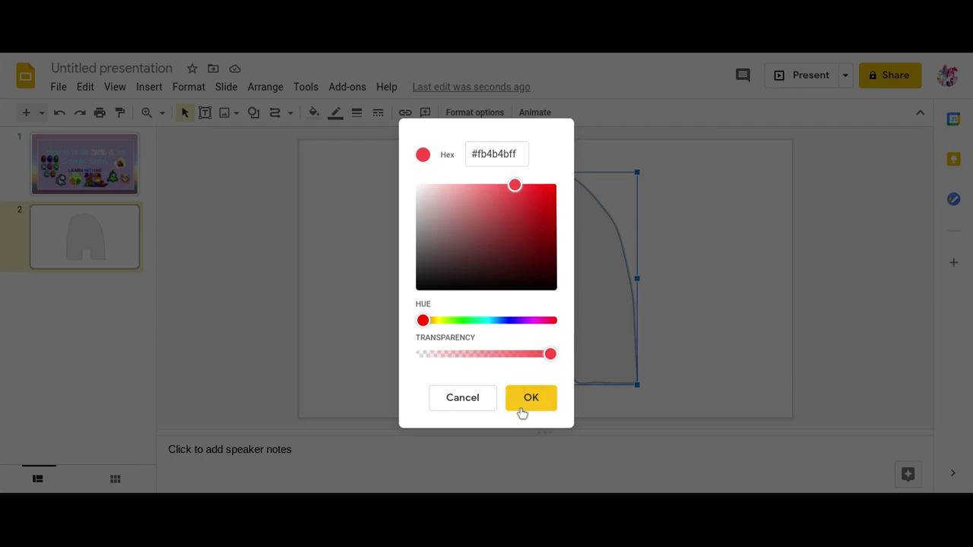
pyautogui.click(529, 399)
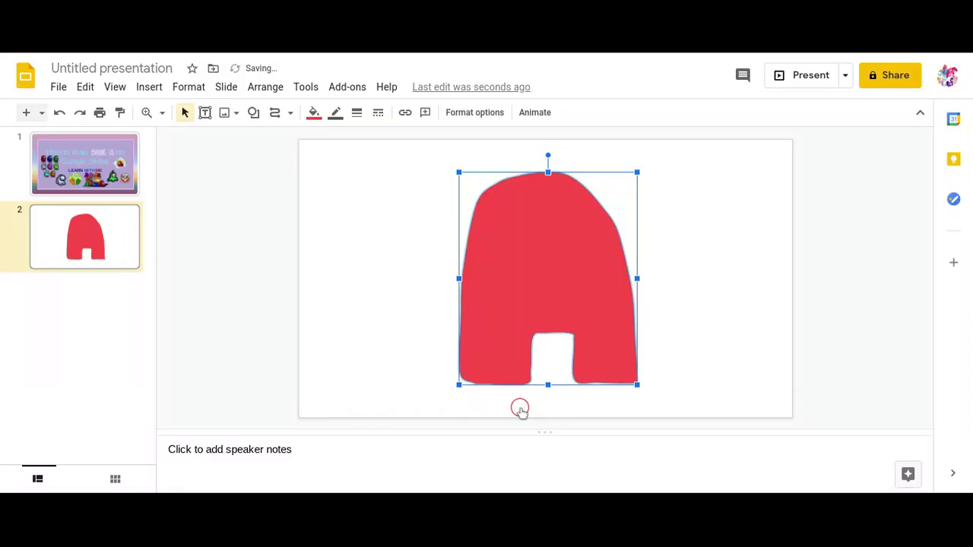
# Give the red body a black border with a weight of 12px
pyautogui.click(337, 116)
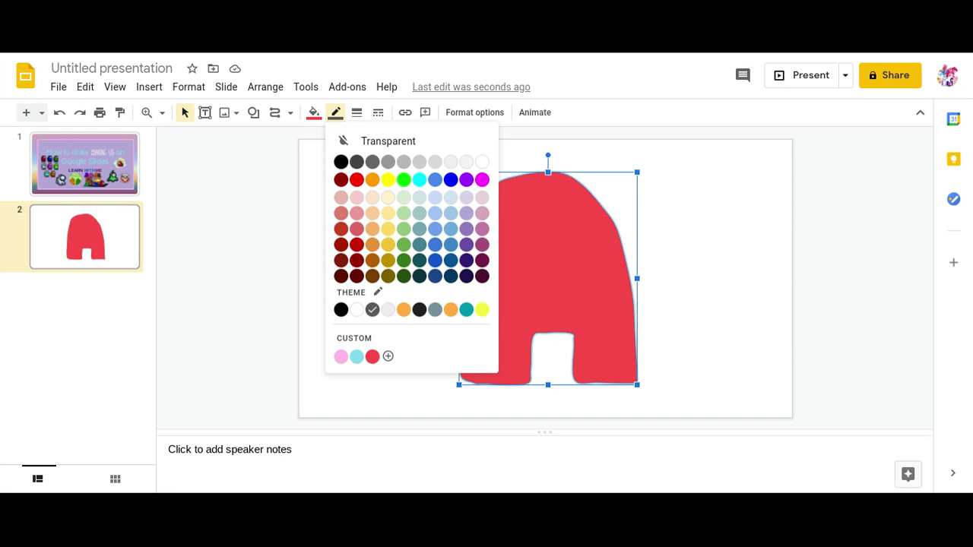
pyautogui.click(341, 161)
pyautogui.click(357, 113)
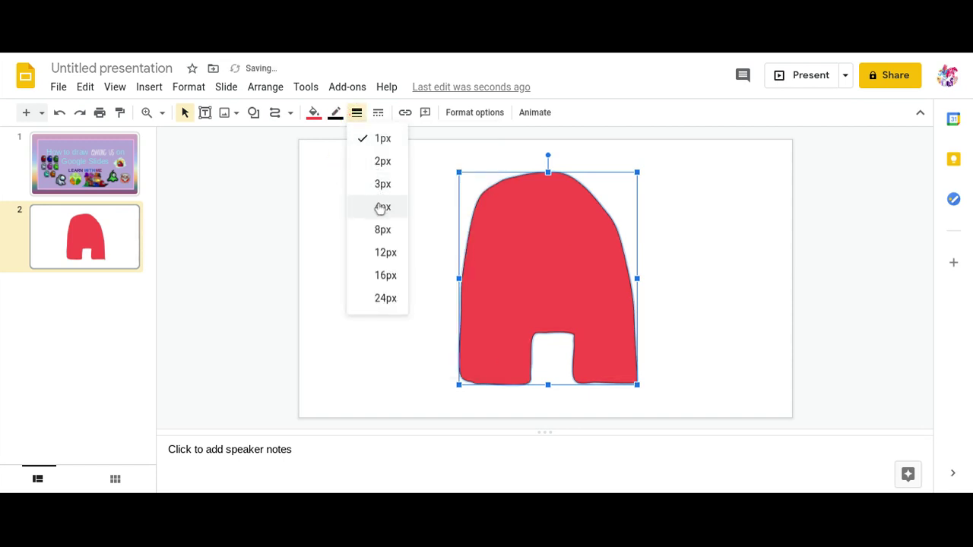
pyautogui.click(378, 232)
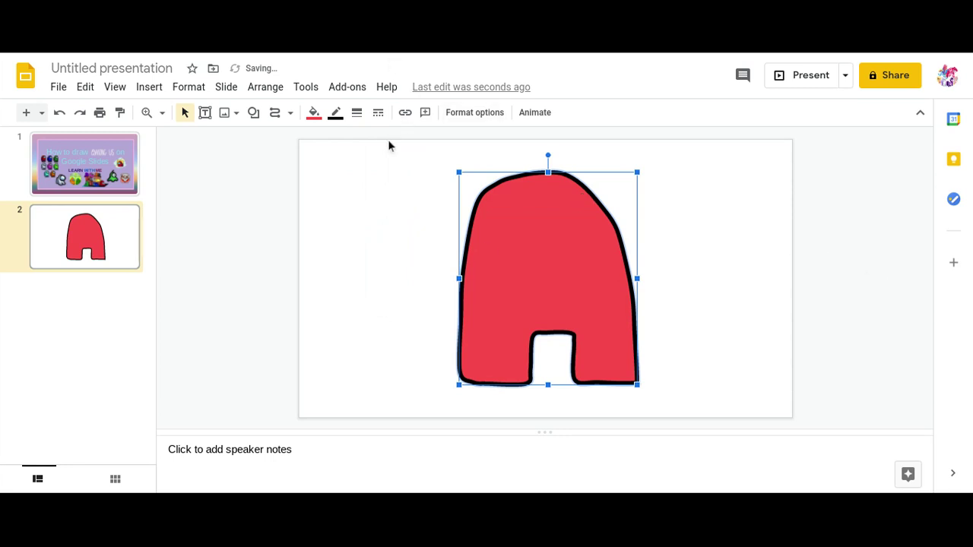
pyautogui.click(357, 112)
pyautogui.click(378, 253)
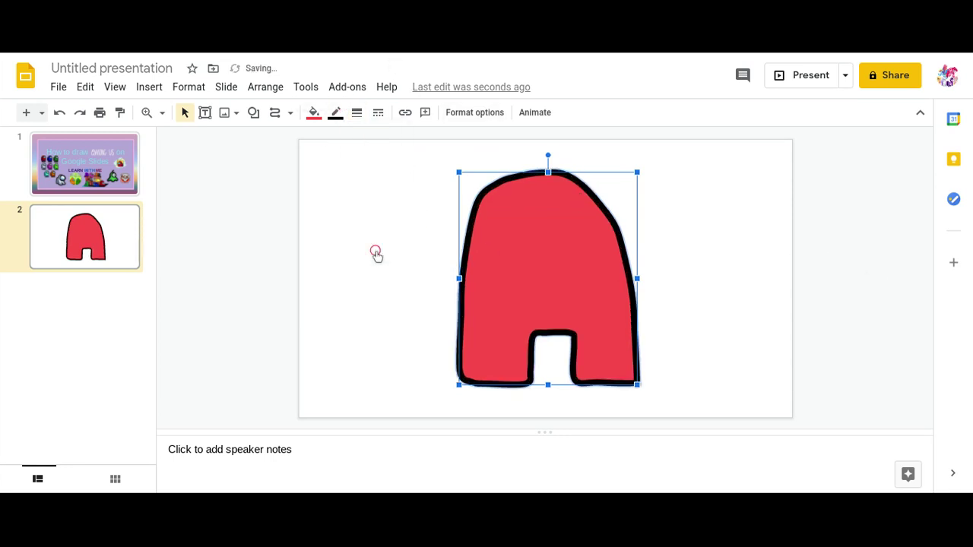
pyautogui.click(389, 365)
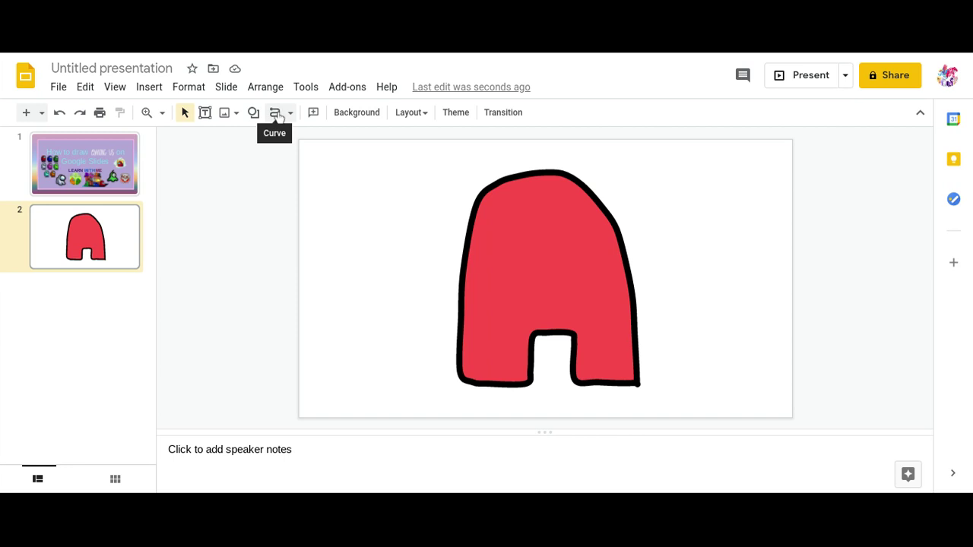
# Draw a closed rounded visor with the Curve tool, overlapping the left edge of the body's head
pyautogui.click(276, 113)
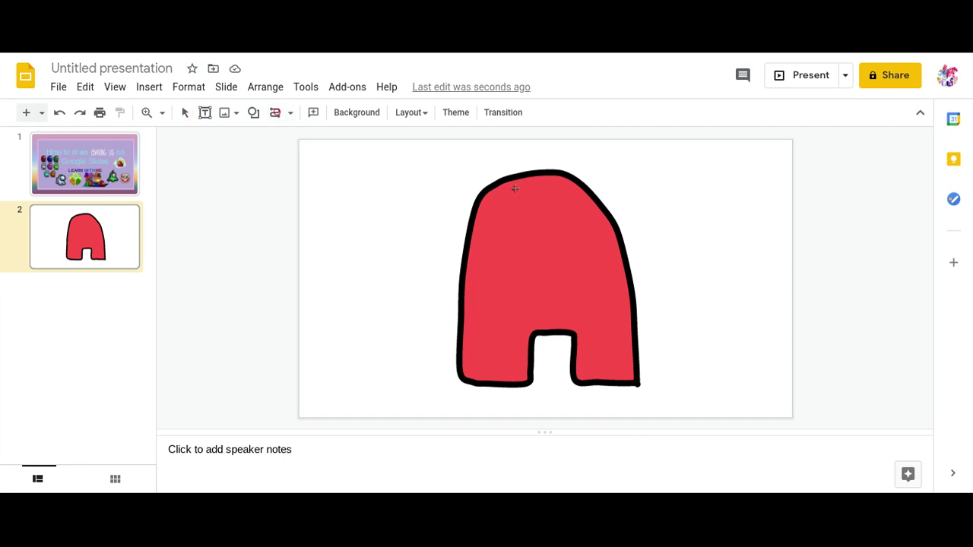
pyautogui.click(466, 210)
pyautogui.click(495, 208)
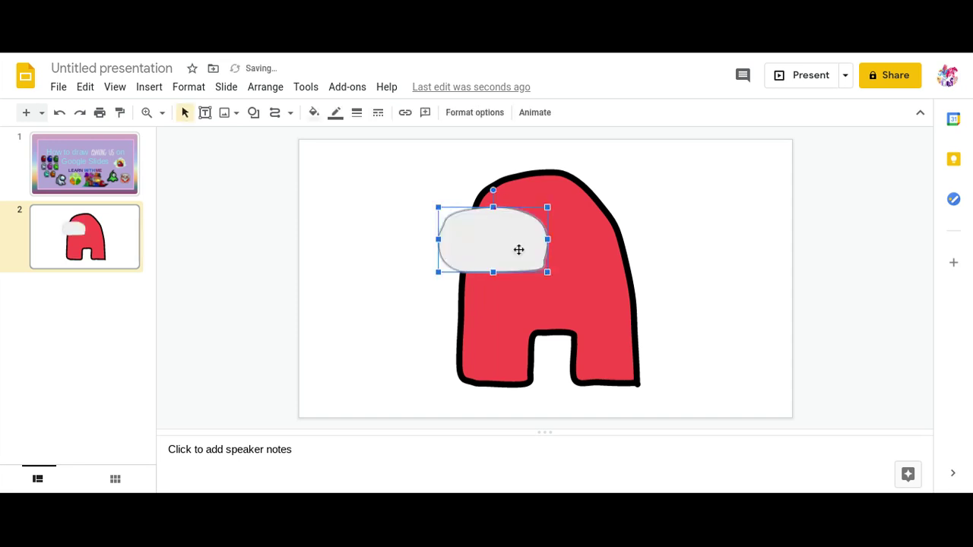
# Edit the visor's curve points to push its right edge outward and round its upper-right and lower-right corners
pyautogui.doubleClick(519, 249)
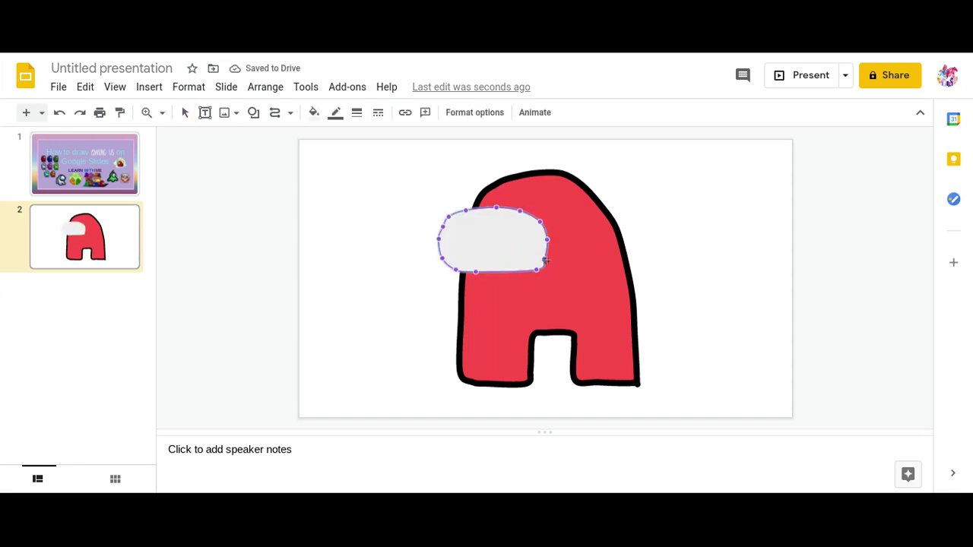
pyautogui.click(545, 259)
pyautogui.click(547, 260)
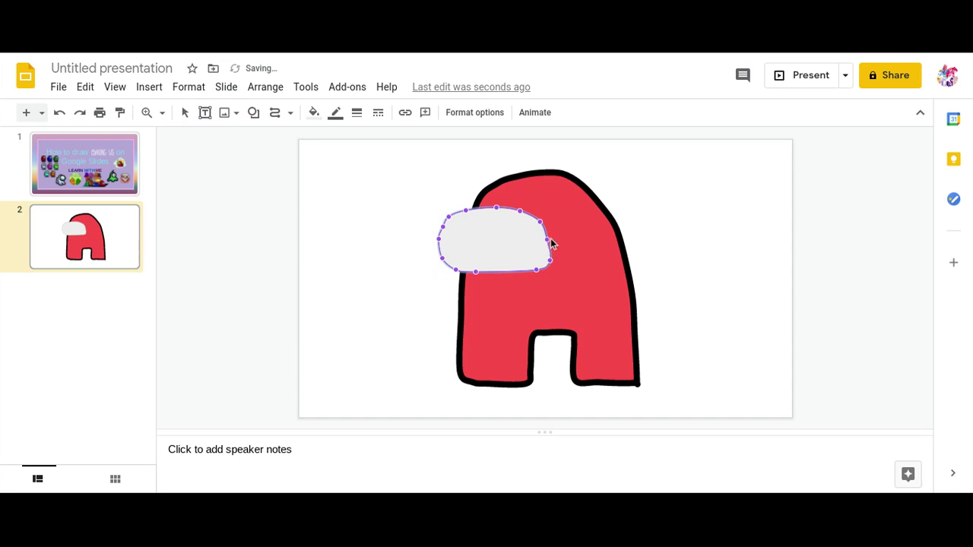
pyautogui.click(547, 241)
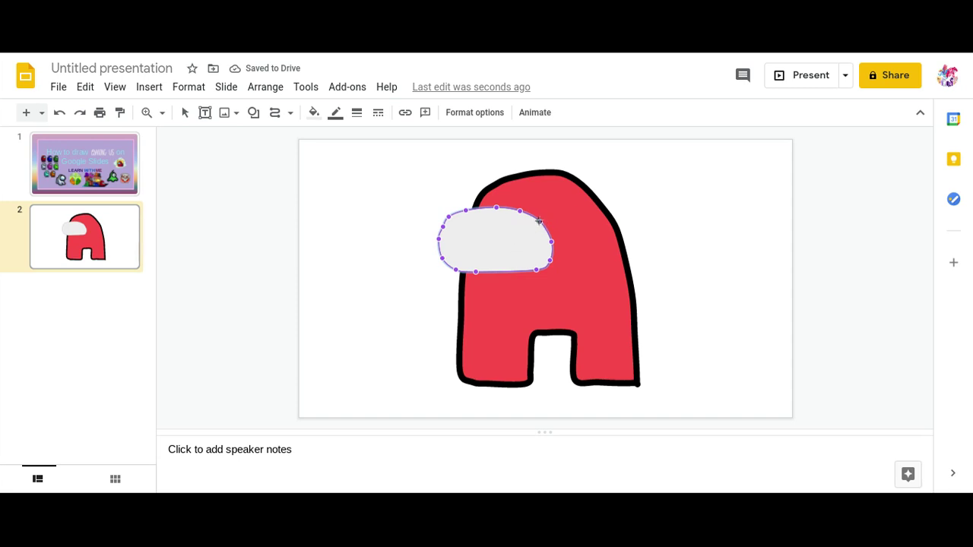
pyautogui.moveTo(542, 220); pyautogui.dragTo(543, 218)
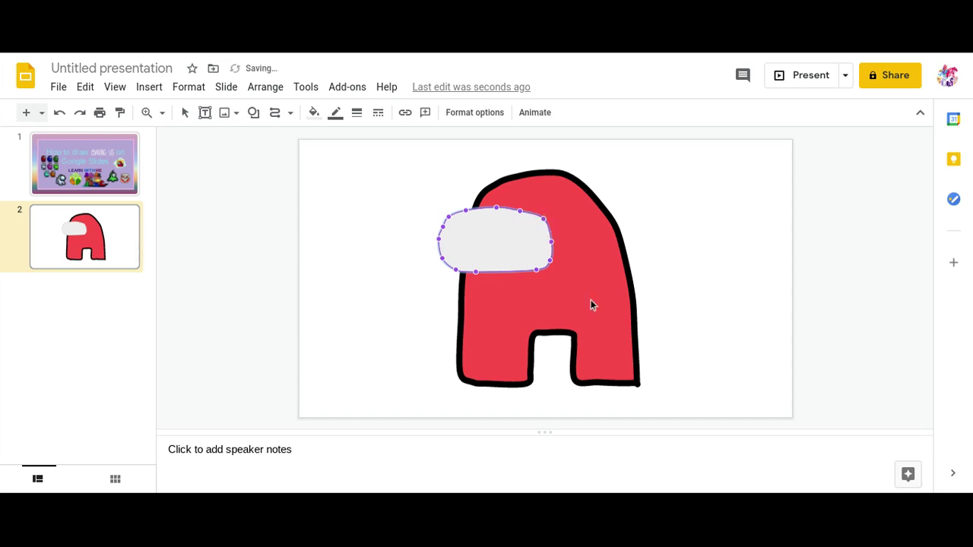
pyautogui.click(820, 245)
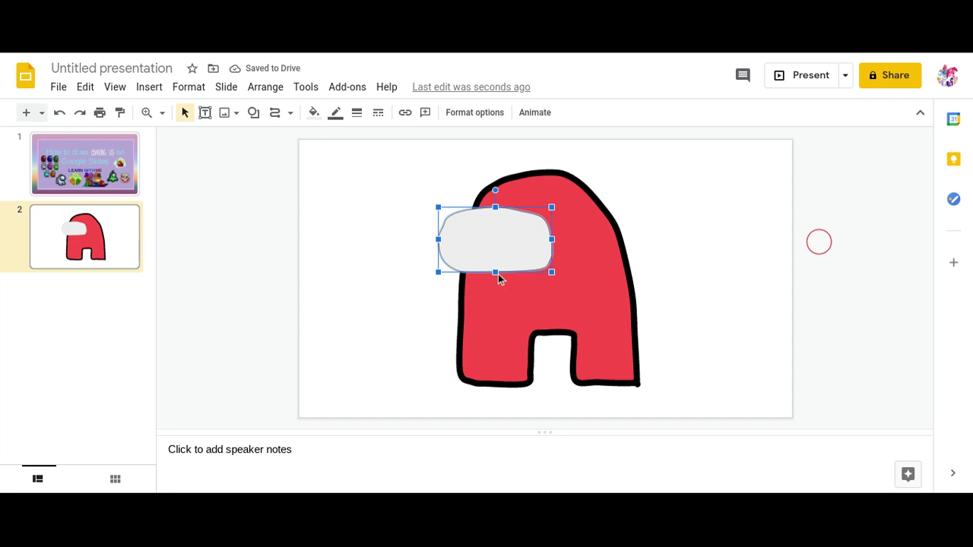
# Fill the visor with a custom light periwinkle blue colour
pyautogui.click(310, 113)
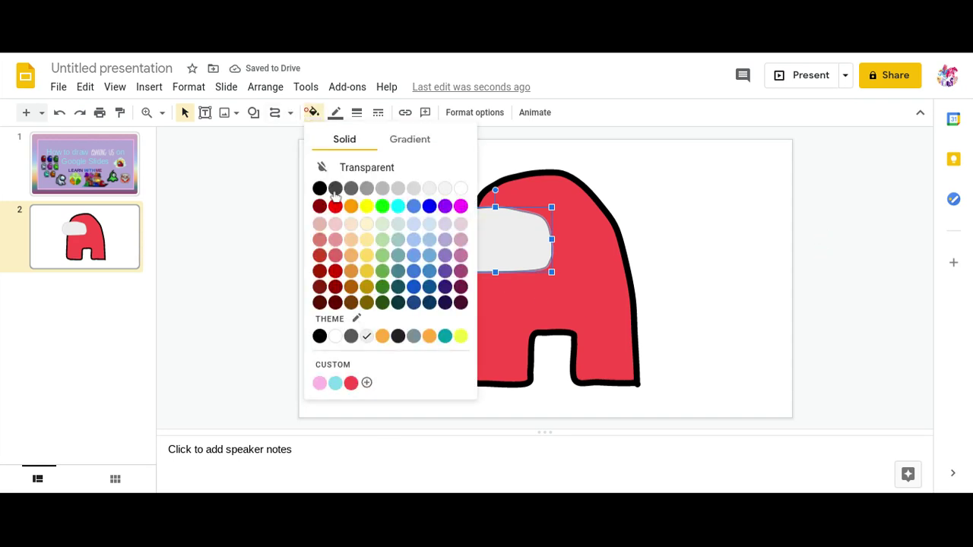
pyautogui.click(348, 360)
pyautogui.moveTo(445, 321); pyautogui.dragTo(513, 325)
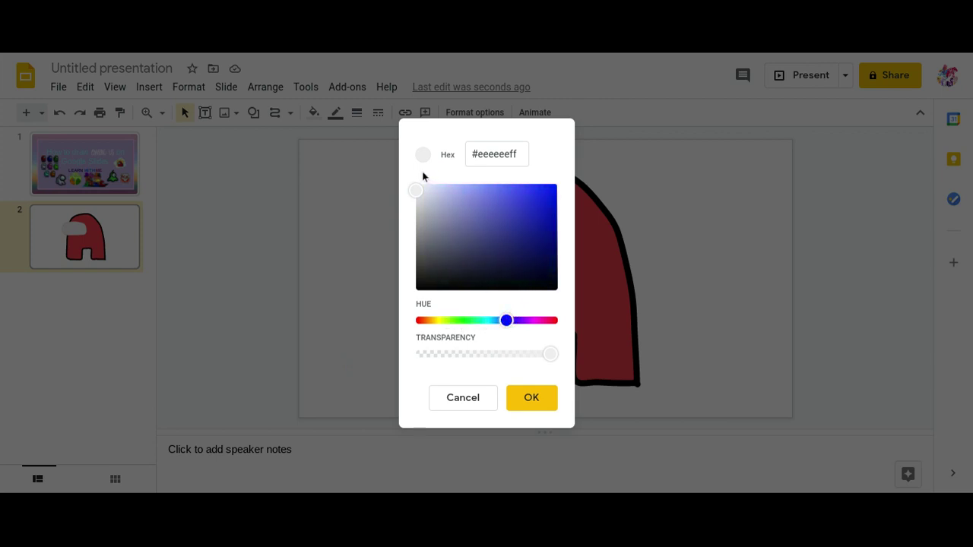
pyautogui.click(437, 197)
pyautogui.moveTo(438, 198); pyautogui.dragTo(469, 163)
pyautogui.click(532, 395)
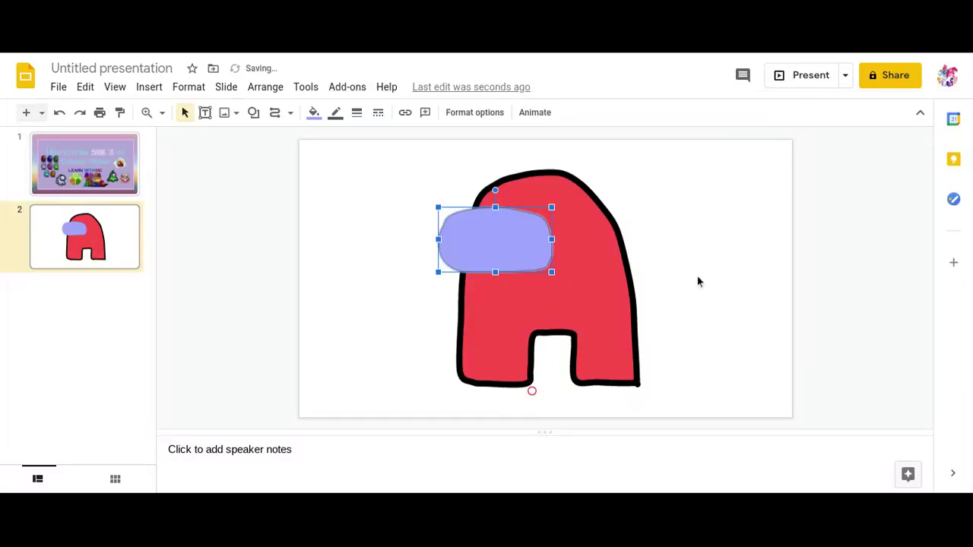
# Give the visor a thick black border
pyautogui.click(335, 113)
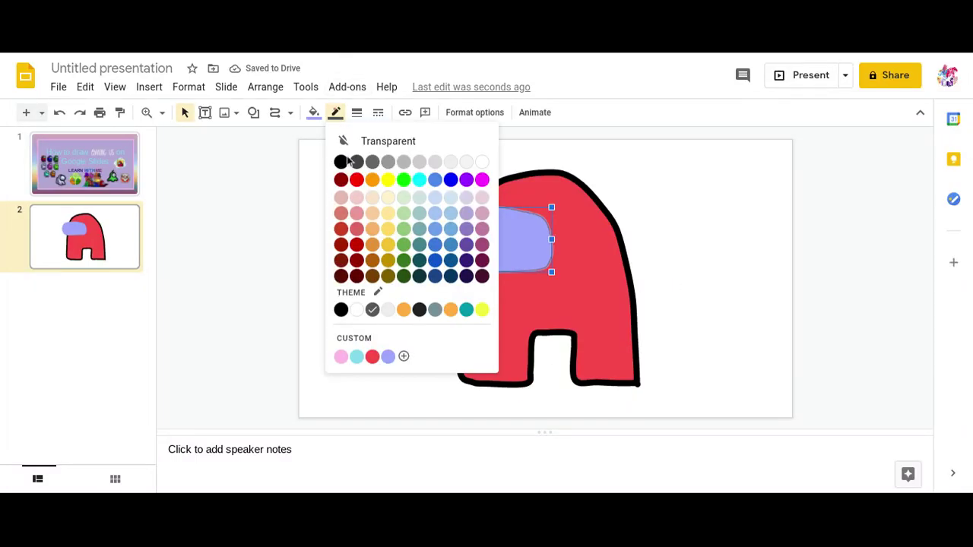
pyautogui.click(340, 155)
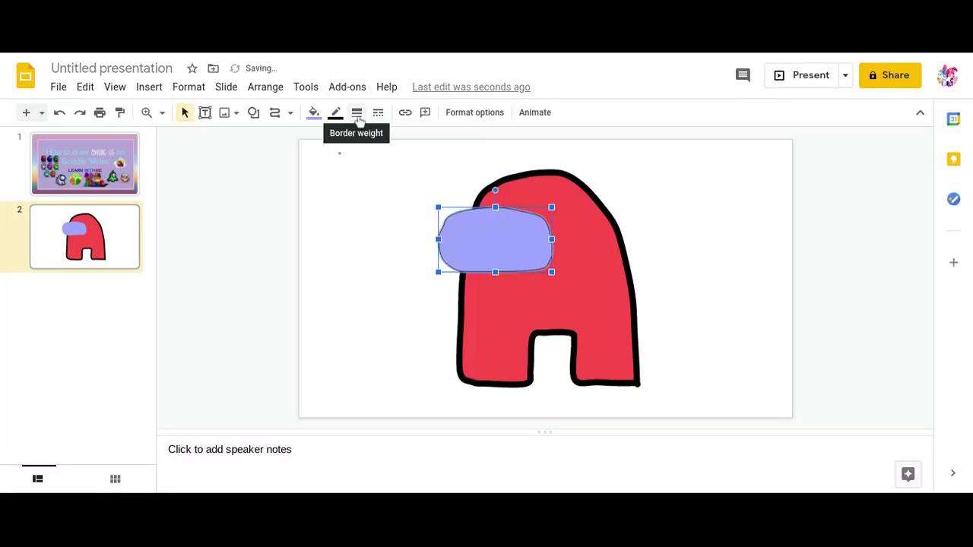
pyautogui.click(356, 112)
pyautogui.click(384, 230)
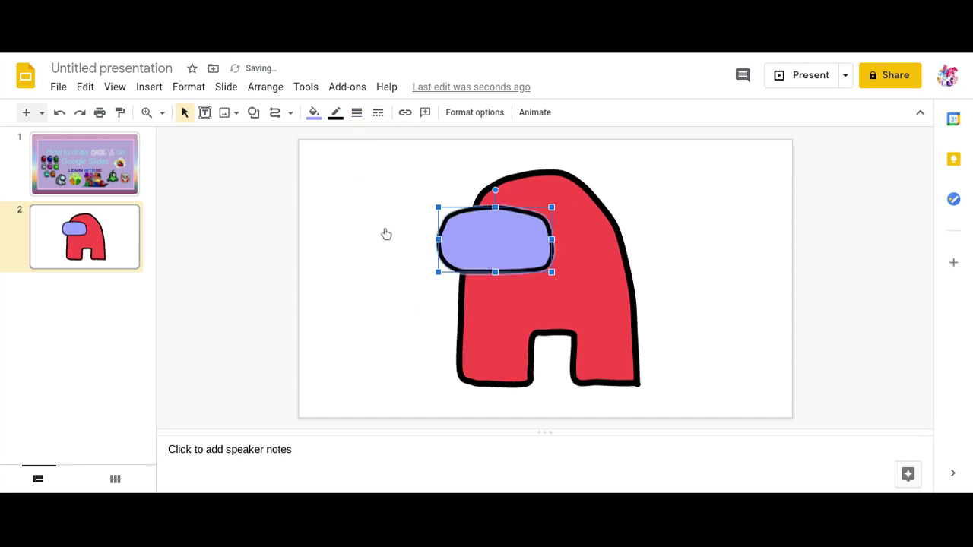
pyautogui.click(812, 221)
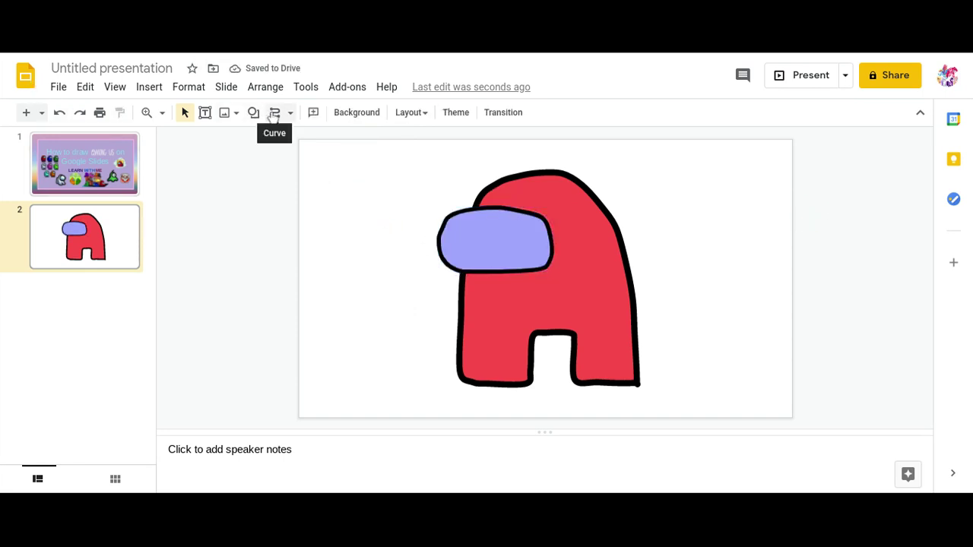
pyautogui.click(273, 113)
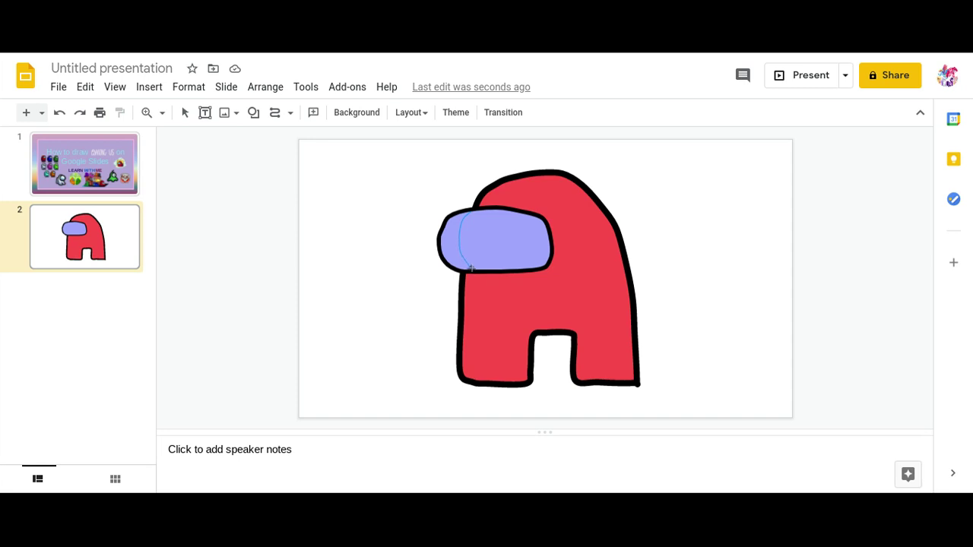
pyautogui.click(472, 267)
pyautogui.doubleClick(476, 268)
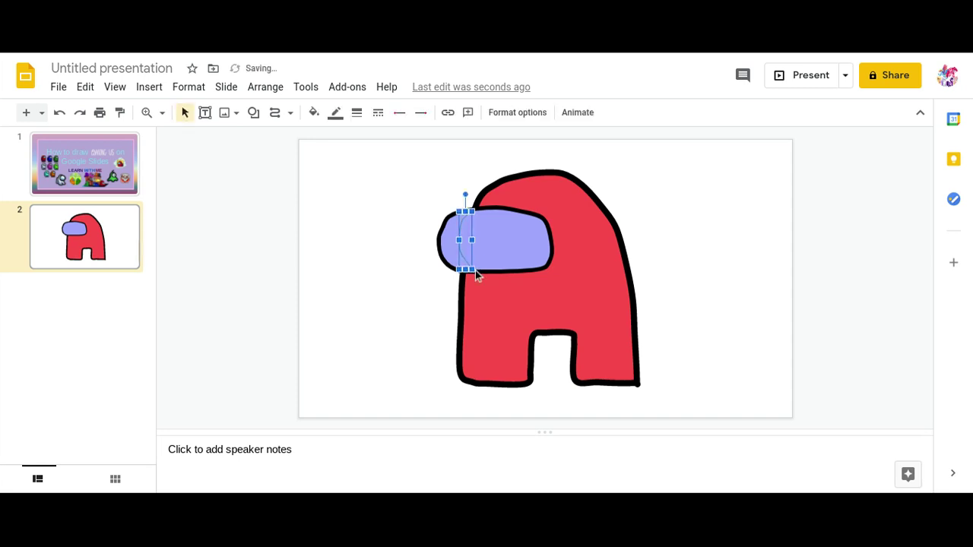
pyautogui.press('Delete')
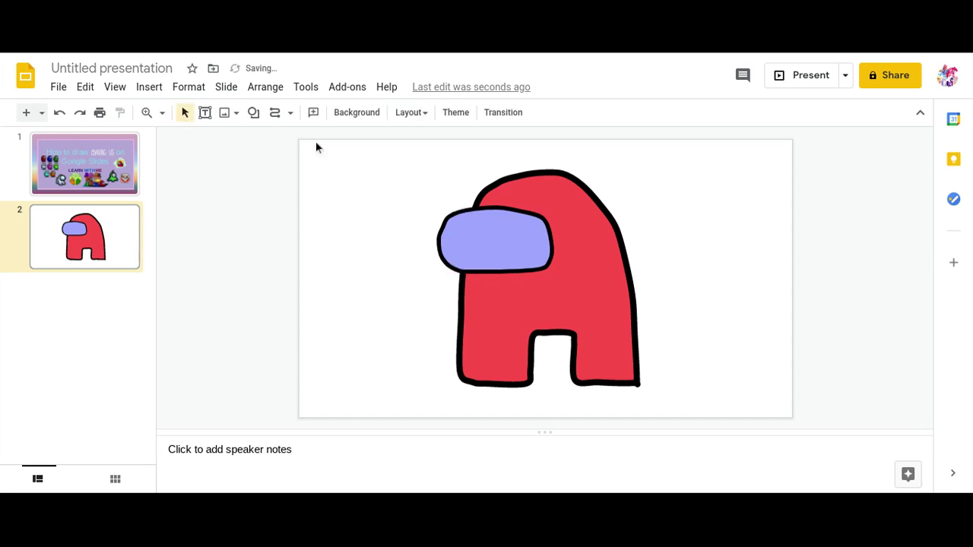
# Draw a closed crescent-like shading shape with the Curve tool, covering the left end of the visor inside its border
pyautogui.click(278, 114)
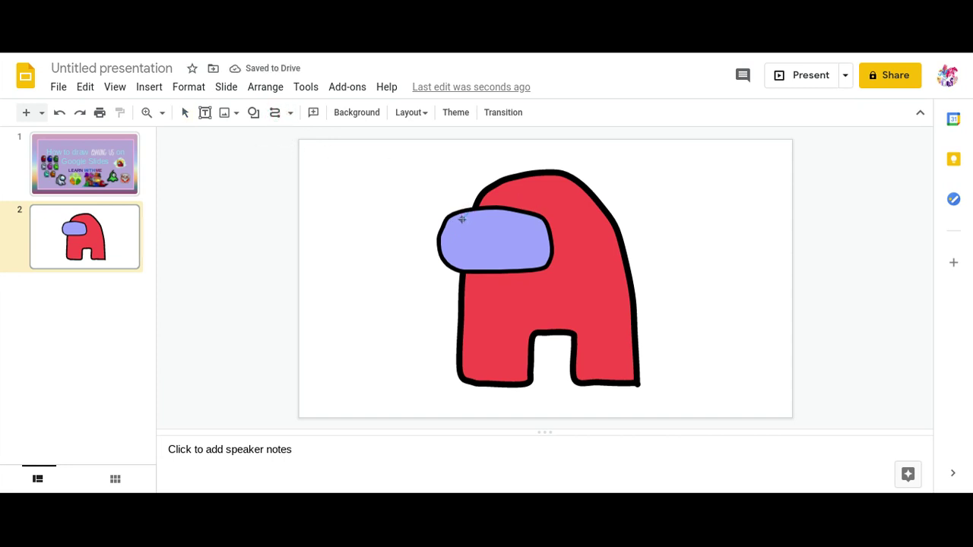
pyautogui.click(462, 221)
pyautogui.click(462, 259)
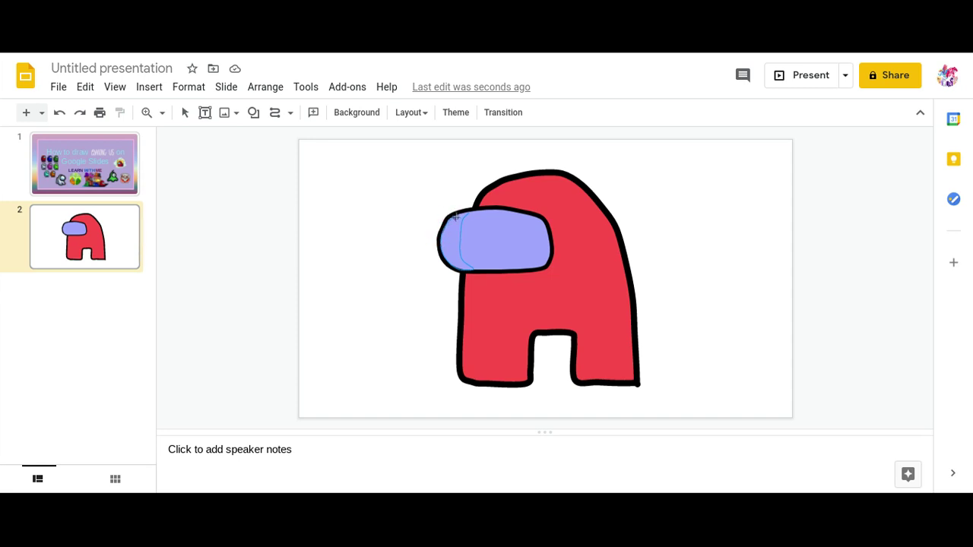
pyautogui.click(456, 216)
pyautogui.click(469, 216)
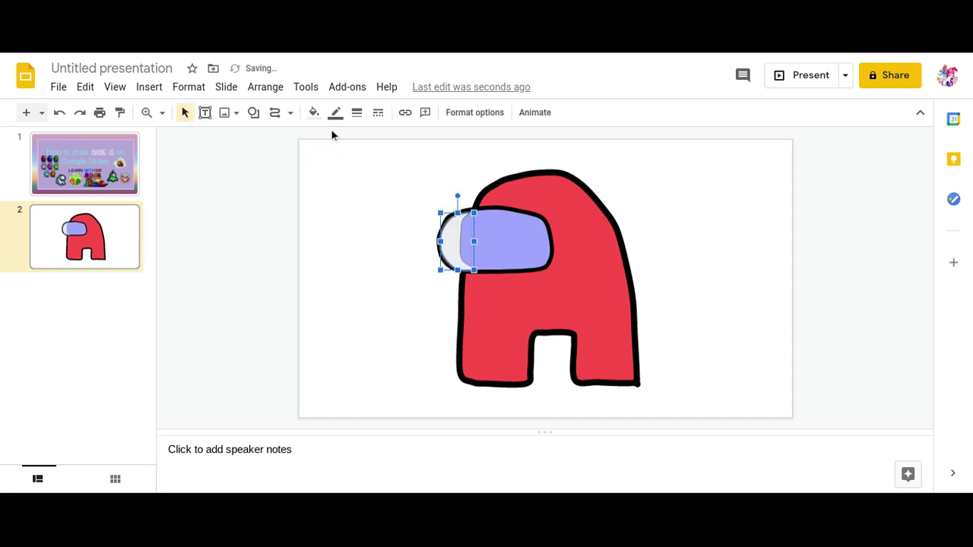
# Fill the visor's shading shape with a darker blue from the standard palette and make its border transparent
pyautogui.click(314, 113)
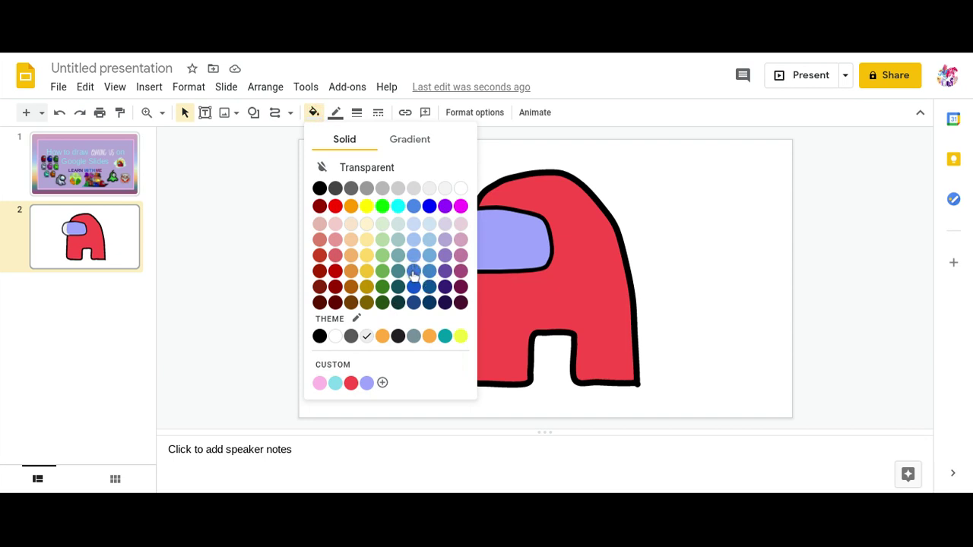
pyautogui.click(414, 273)
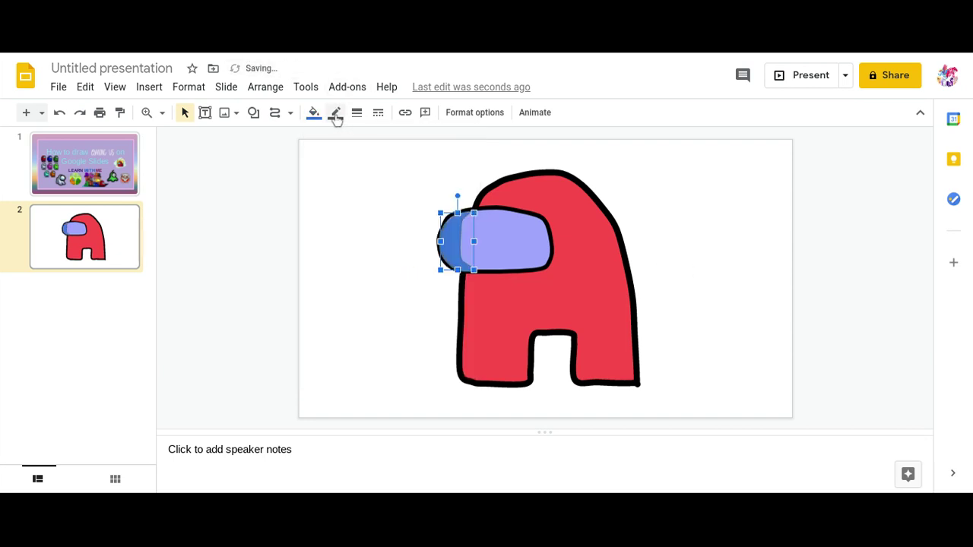
pyautogui.click(335, 114)
pyautogui.click(353, 145)
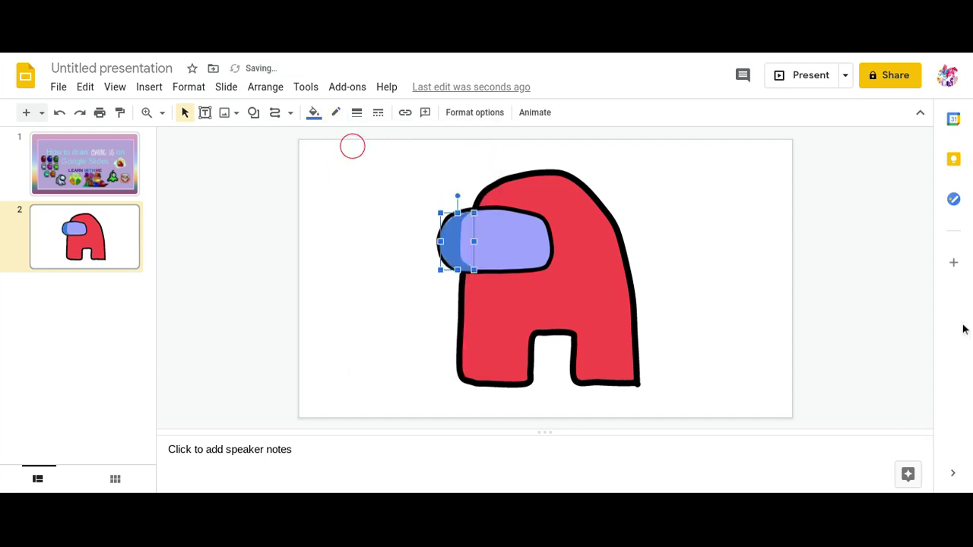
pyautogui.click(867, 331)
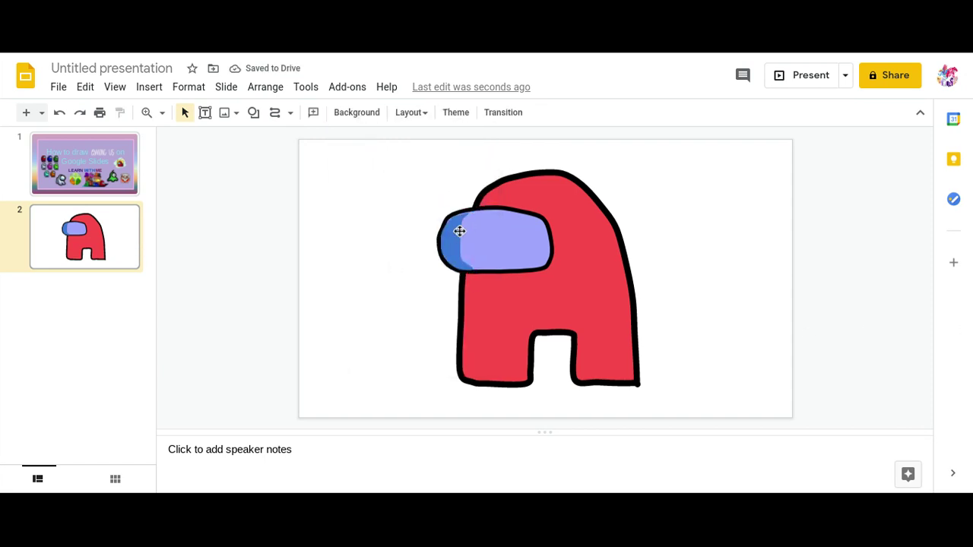
# Fine-tune the curve points of the blue shading shape near the visor's upper-left edge
pyautogui.click(458, 231)
pyautogui.doubleClick(457, 229)
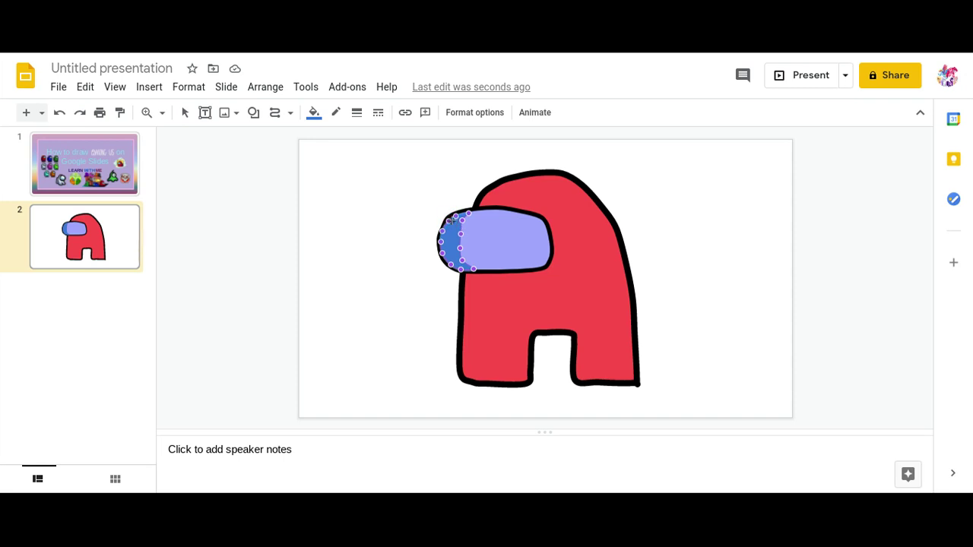
pyautogui.press('Escape')
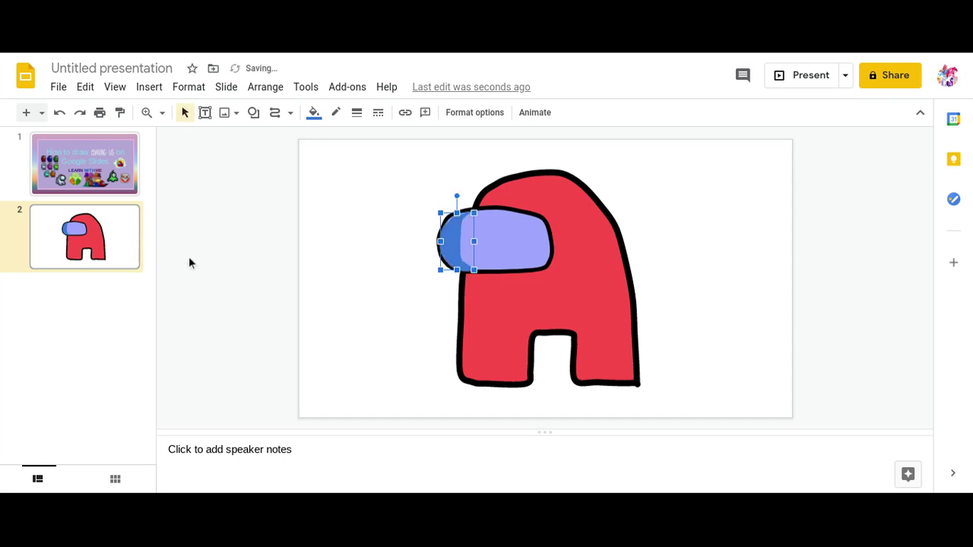
pyautogui.click(190, 258)
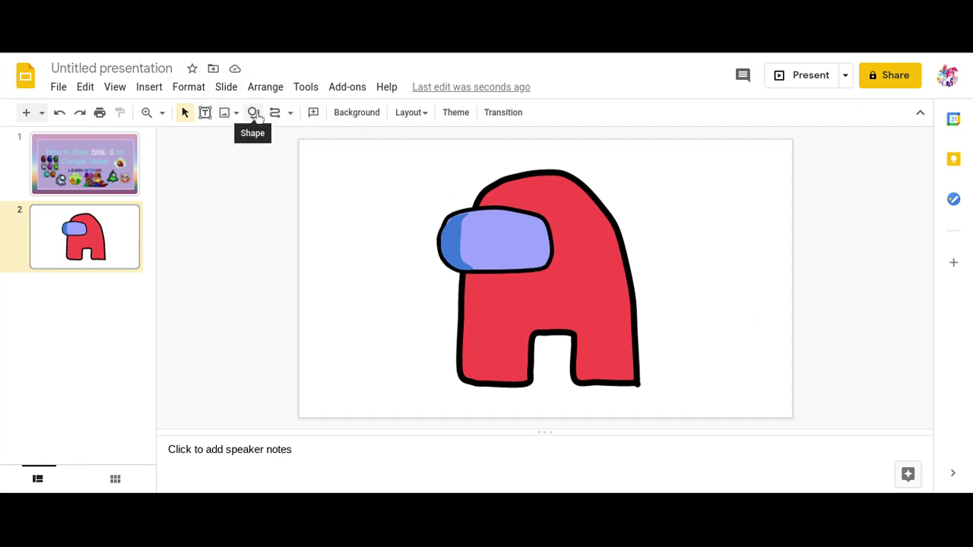
# Draw a tall rectangle for the backpack, overlapping the right edge of the body
pyautogui.click(254, 113)
pyautogui.moveTo(324, 146)
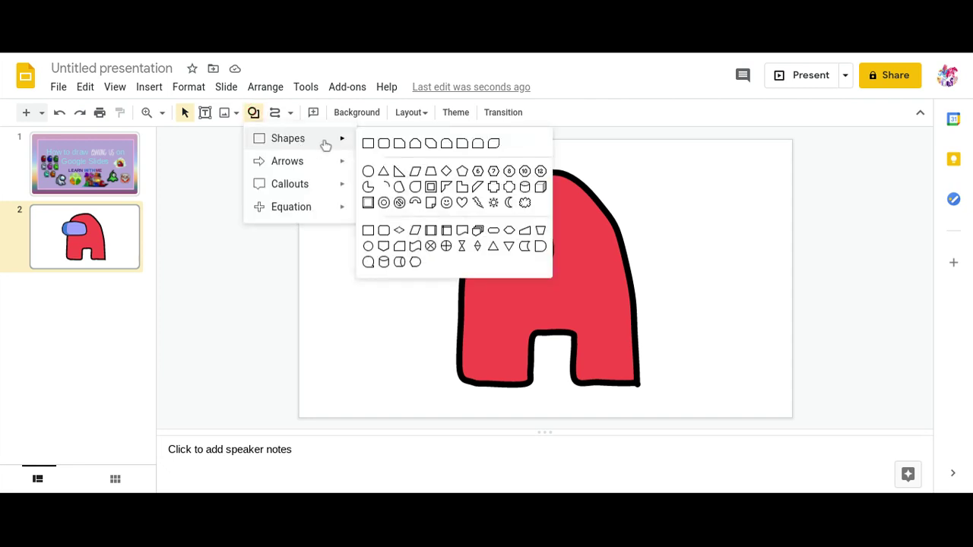
pyautogui.click(368, 143)
pyautogui.moveTo(611, 198); pyautogui.dragTo(679, 332)
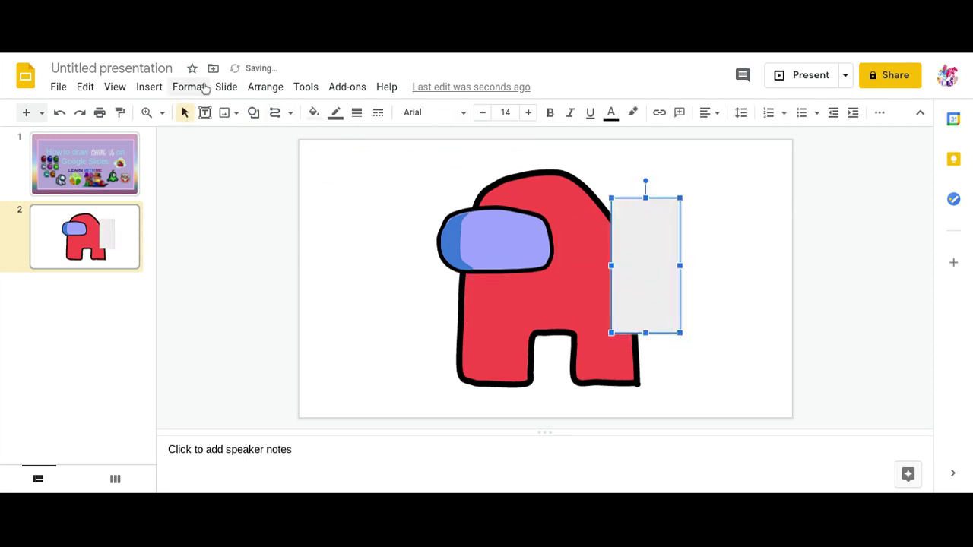
# Send the backpack rectangle to the back, and move it slightly left and down behind the body
pyautogui.click(259, 88)
pyautogui.moveTo(330, 118)
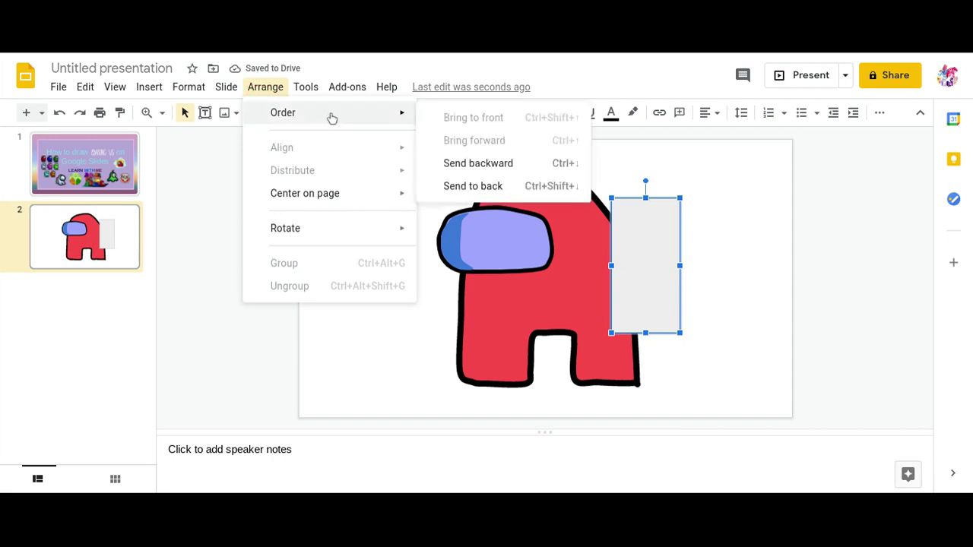
pyautogui.click(442, 183)
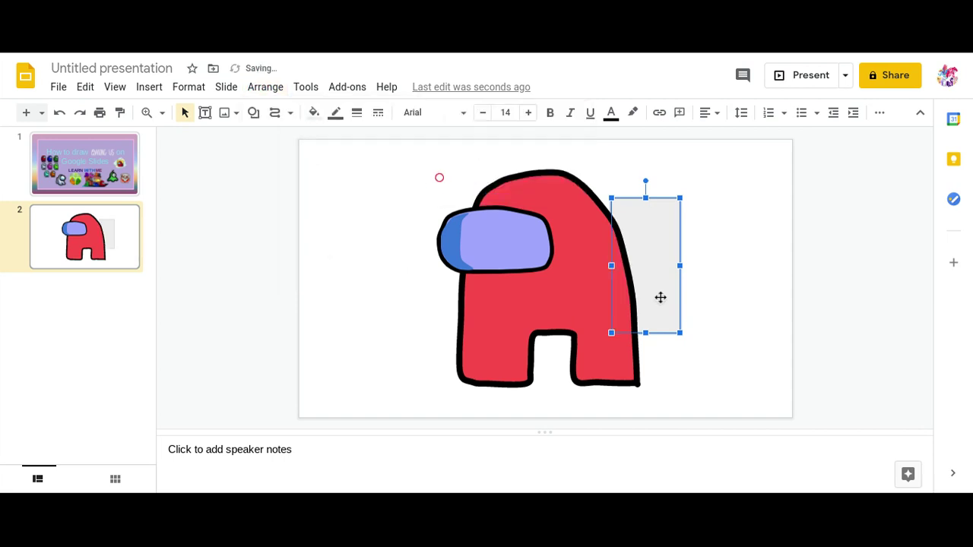
pyautogui.moveTo(660, 298); pyautogui.dragTo(647, 307)
pyautogui.rightClick(647, 308)
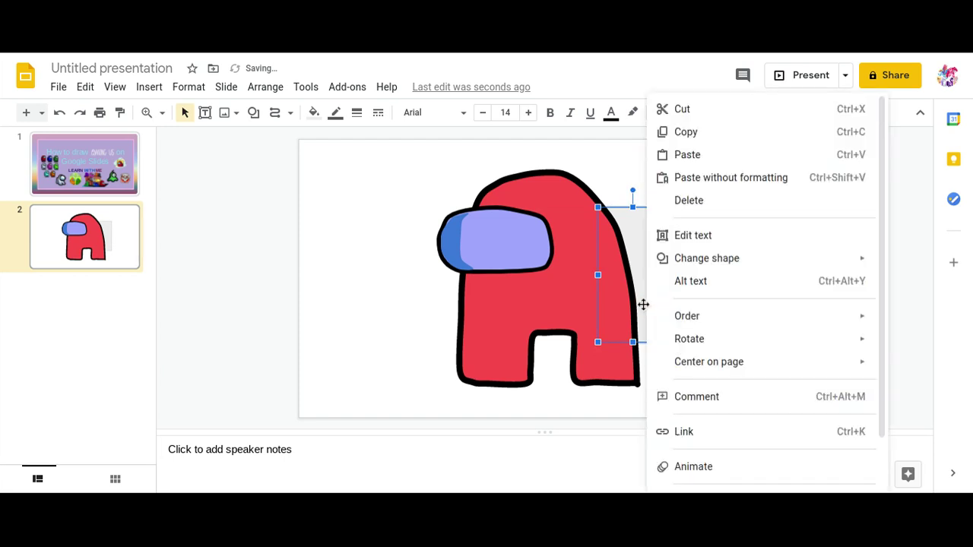
pyautogui.click(638, 257)
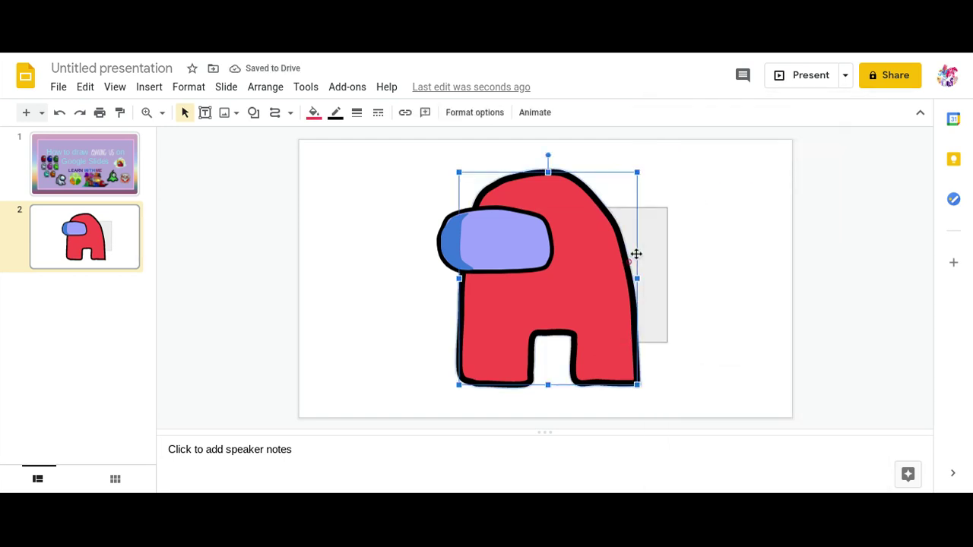
# Fill the backpack rectangle with the body's custom red and set its border colour to black
pyautogui.click(658, 261)
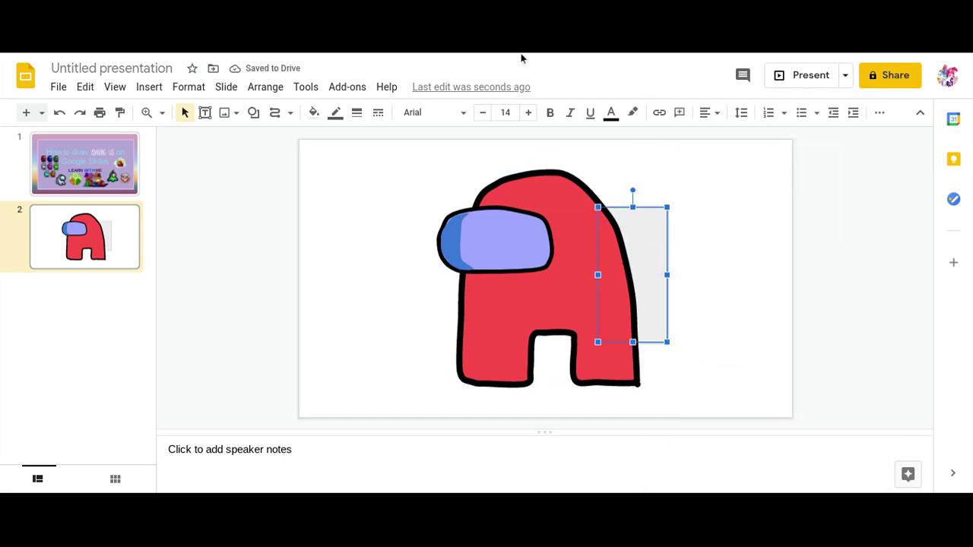
pyautogui.click(313, 113)
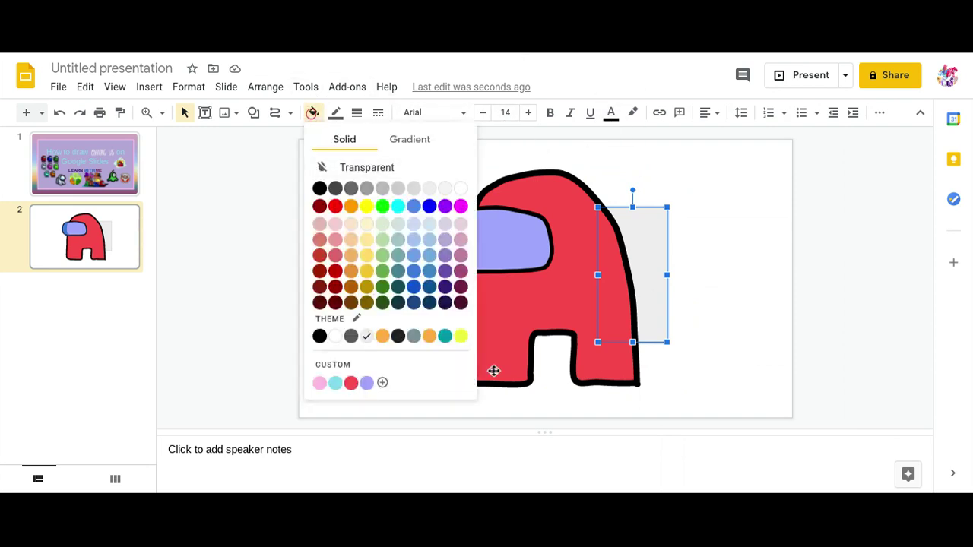
pyautogui.click(350, 384)
pyautogui.click(335, 113)
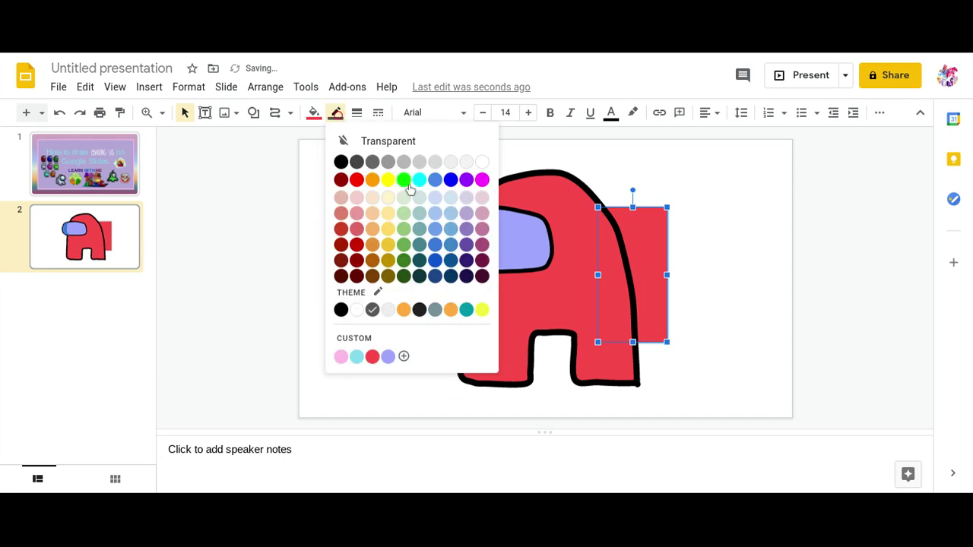
pyautogui.click(339, 162)
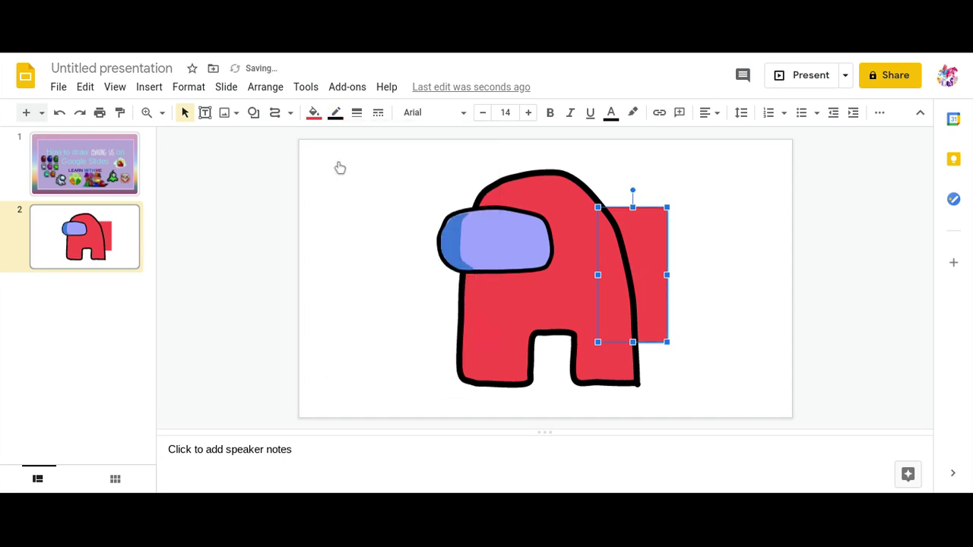
# Set the backpack rectangle's border weight to 4px
pyautogui.click(336, 112)
pyautogui.click(356, 113)
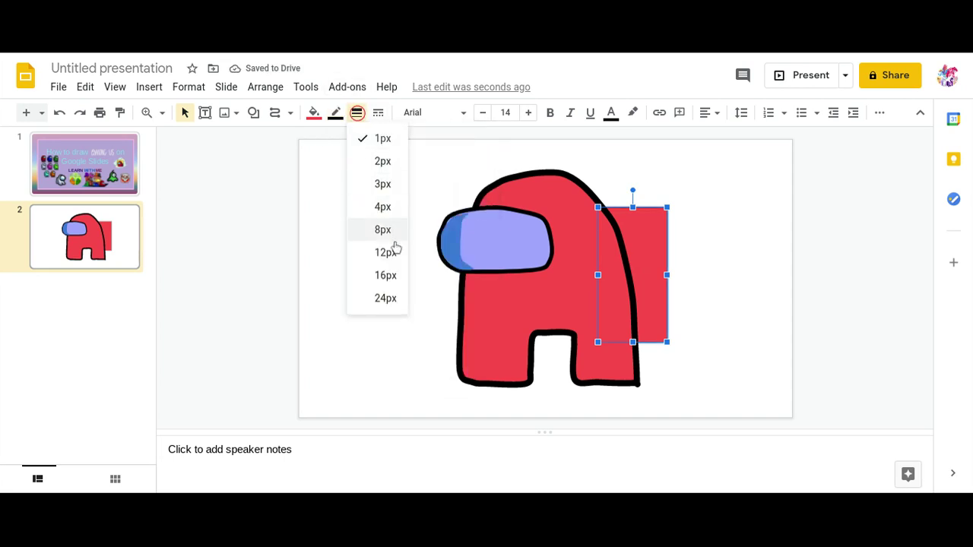
pyautogui.click(378, 207)
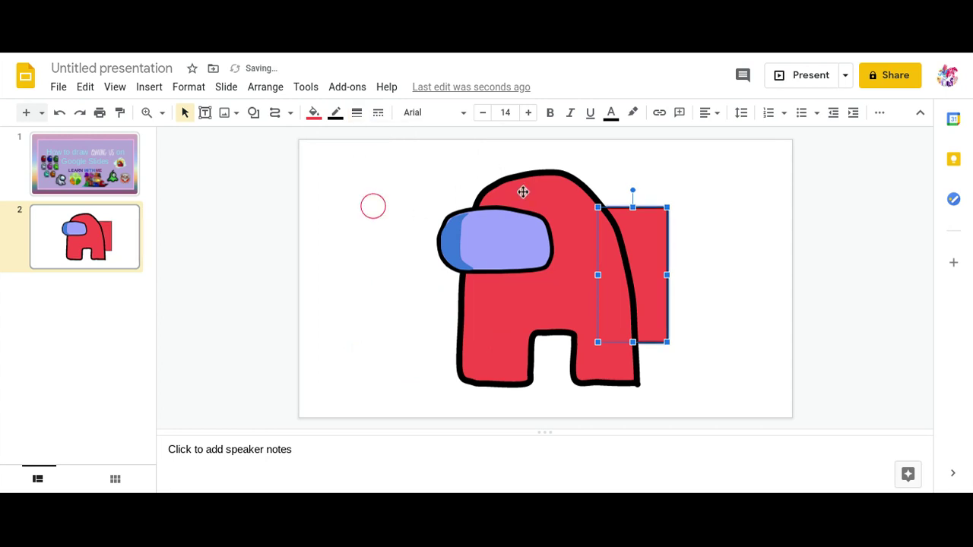
# Fill the backpack rectangle with a slightly darker custom red, #e14444
pyautogui.click(314, 112)
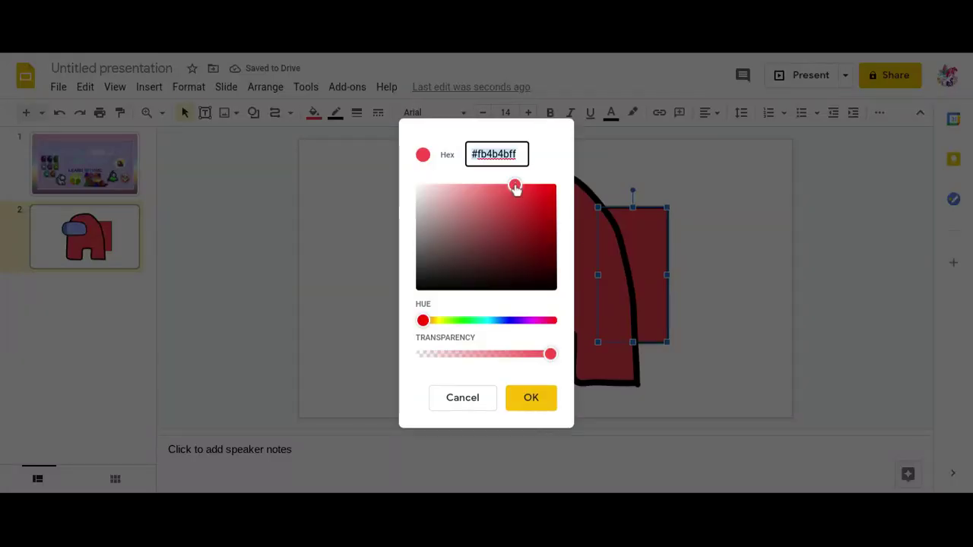
pyautogui.click(514, 189)
pyautogui.moveTo(515, 191); pyautogui.dragTo(514, 196)
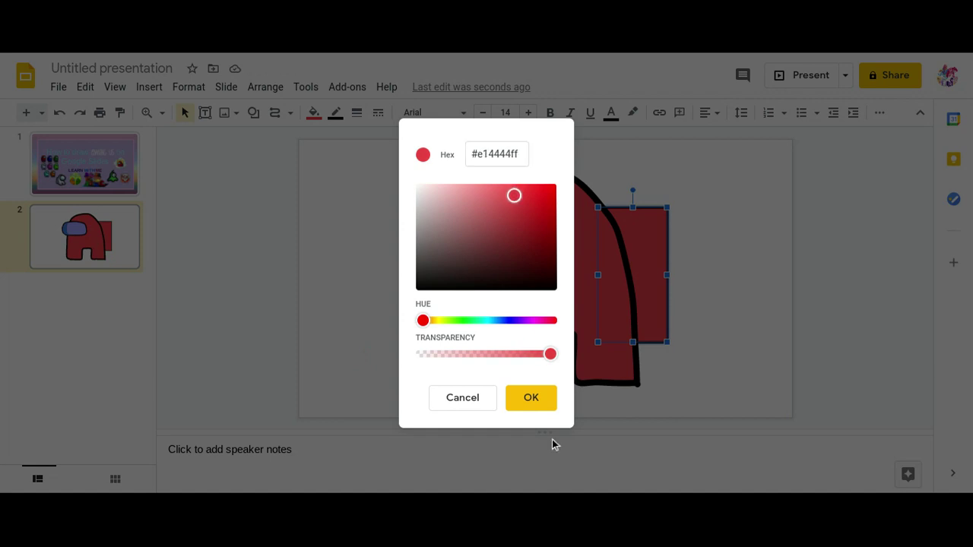
pyautogui.click(530, 398)
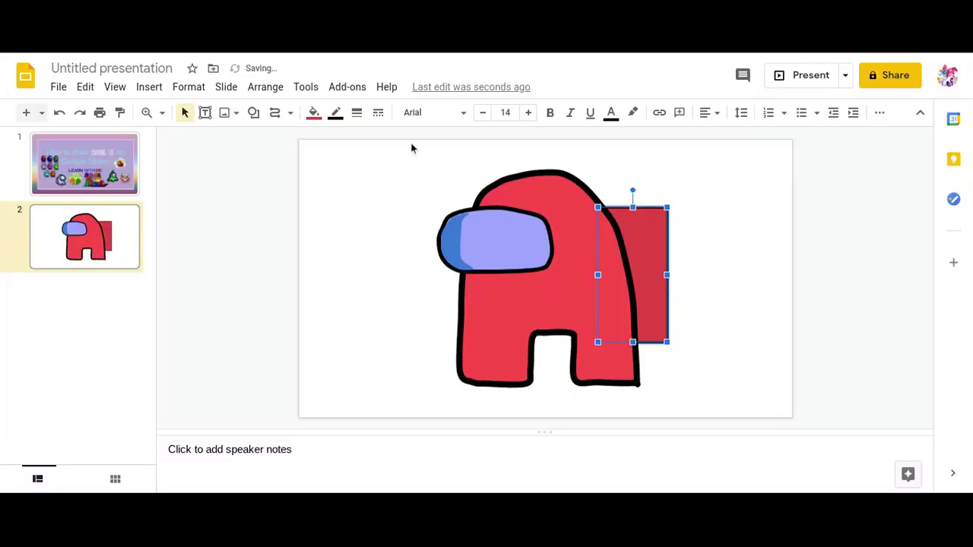
# Set the backpack's border weight to 8px and move the backpack slightly down and closer to the body
pyautogui.click(357, 114)
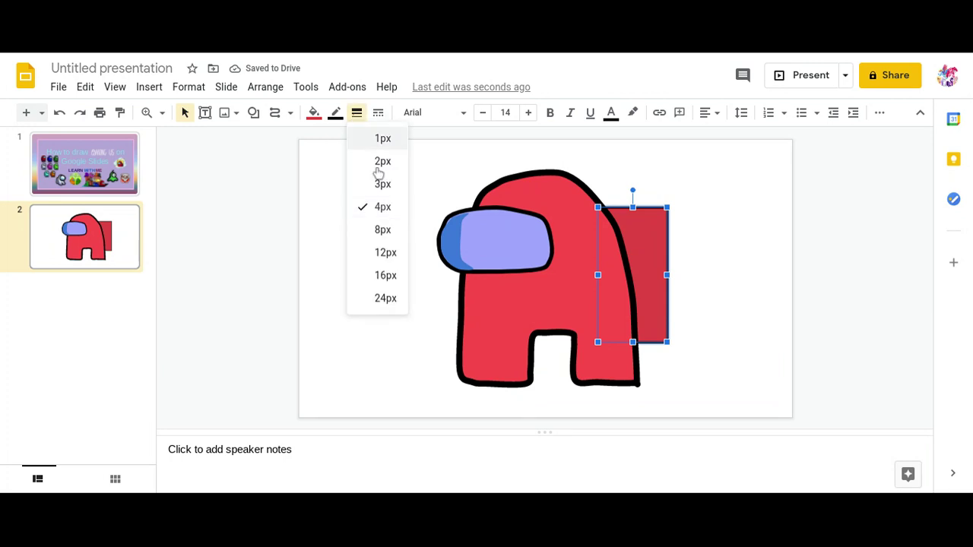
pyautogui.click(385, 230)
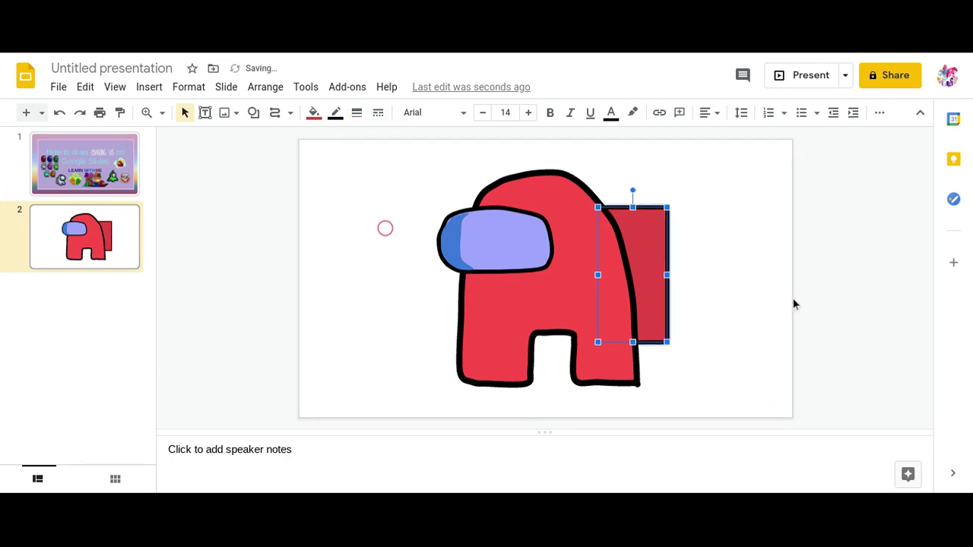
pyautogui.click(908, 348)
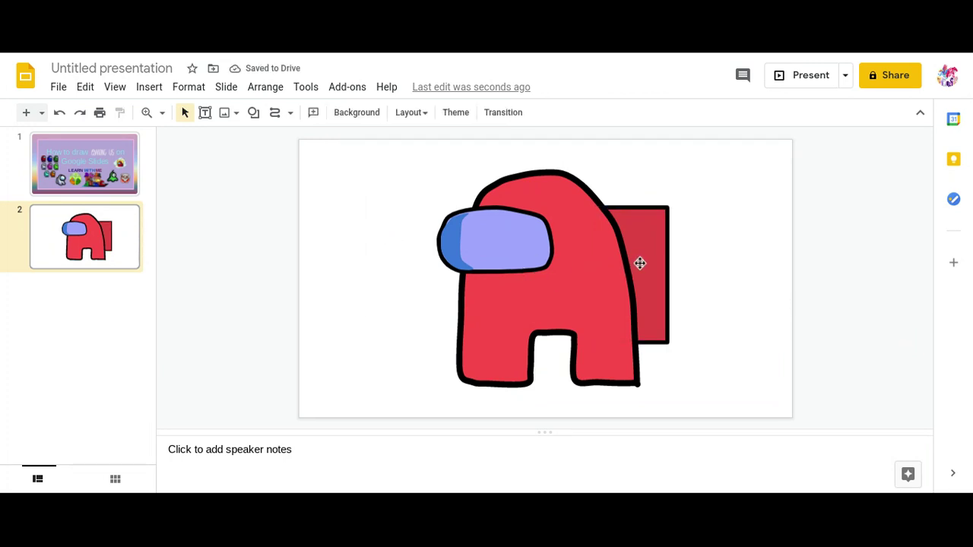
pyautogui.moveTo(645, 264); pyautogui.dragTo(640, 276)
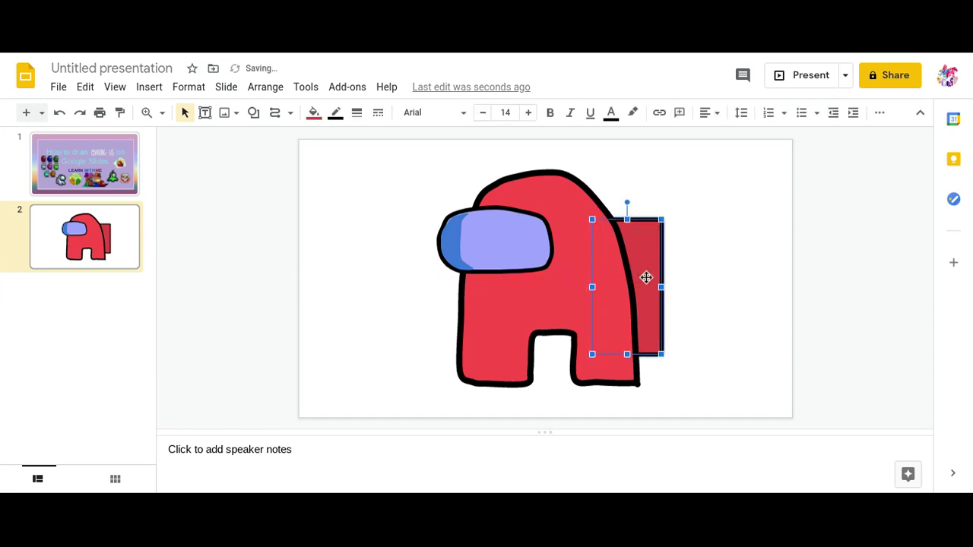
pyautogui.click(865, 304)
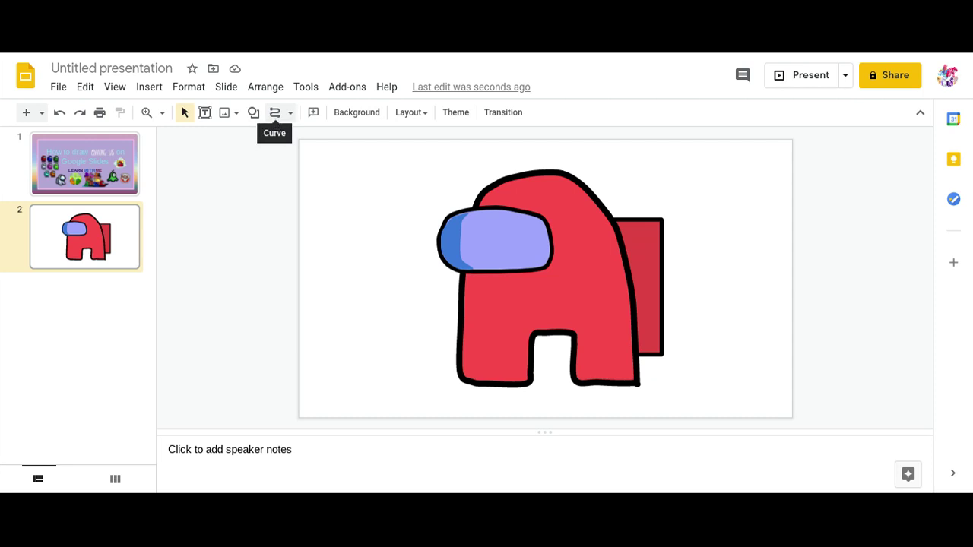
# Draw a small closed ear shape with the Curve tool in the empty area beside the crewmate
pyautogui.click(274, 114)
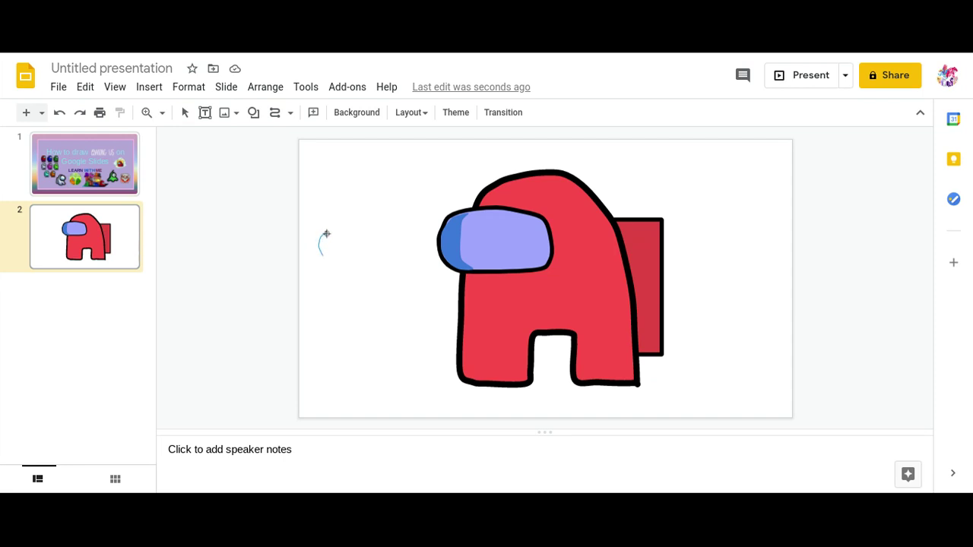
pyautogui.click(325, 235)
pyautogui.click(325, 259)
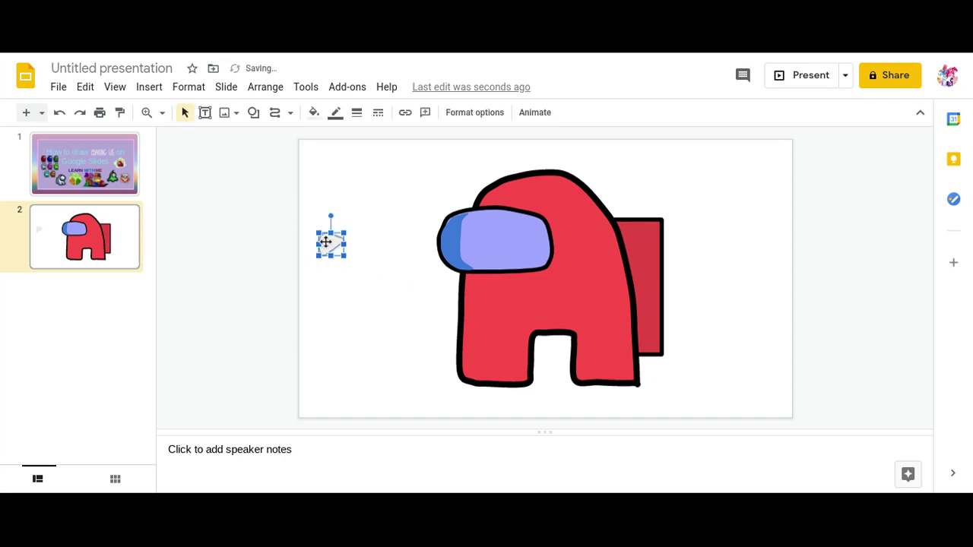
# Move the ear shape onto the upper-left edge of the crewmate's head and show its curve points
pyautogui.doubleClick(326, 242)
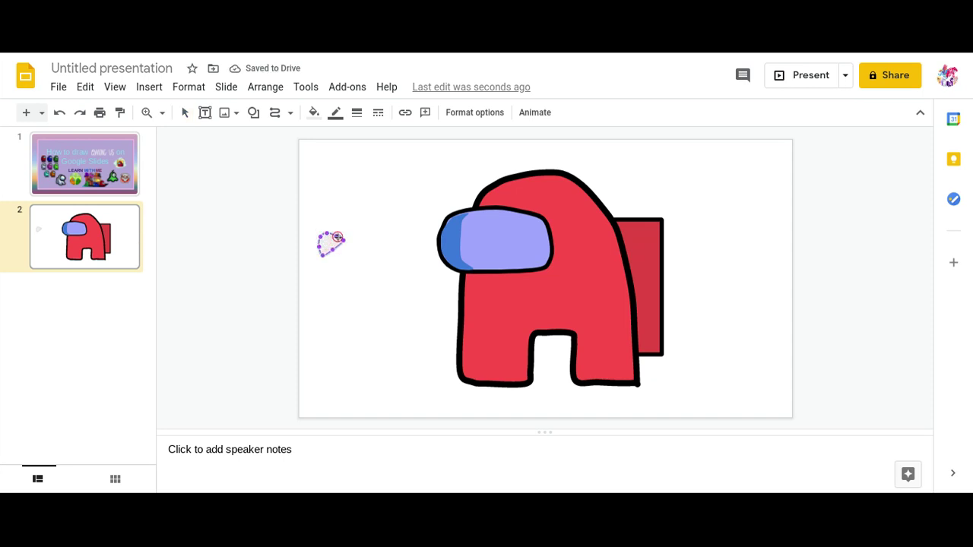
pyautogui.moveTo(339, 238); pyautogui.dragTo(502, 173)
pyautogui.press('Escape')
pyautogui.doubleClick(502, 173)
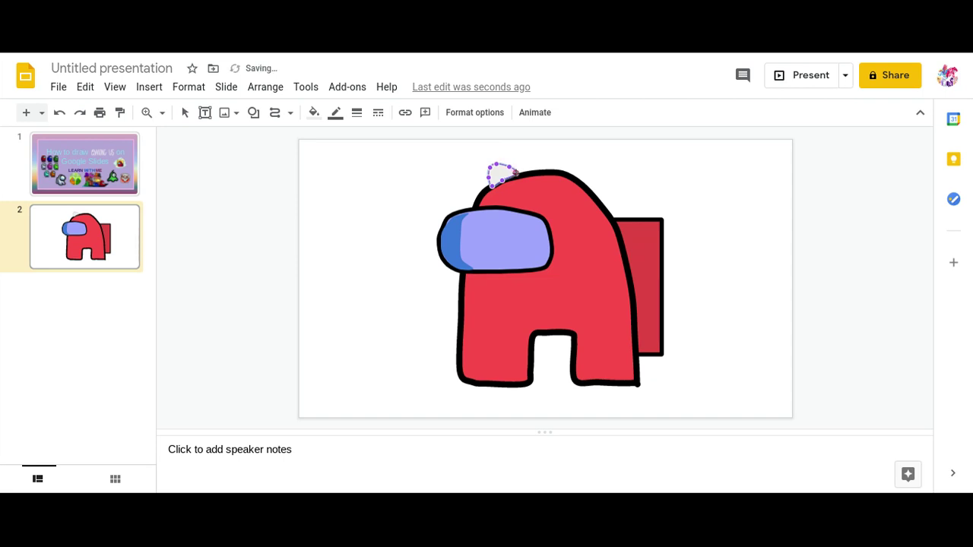
pyautogui.moveTo(515, 172); pyautogui.dragTo(502, 180)
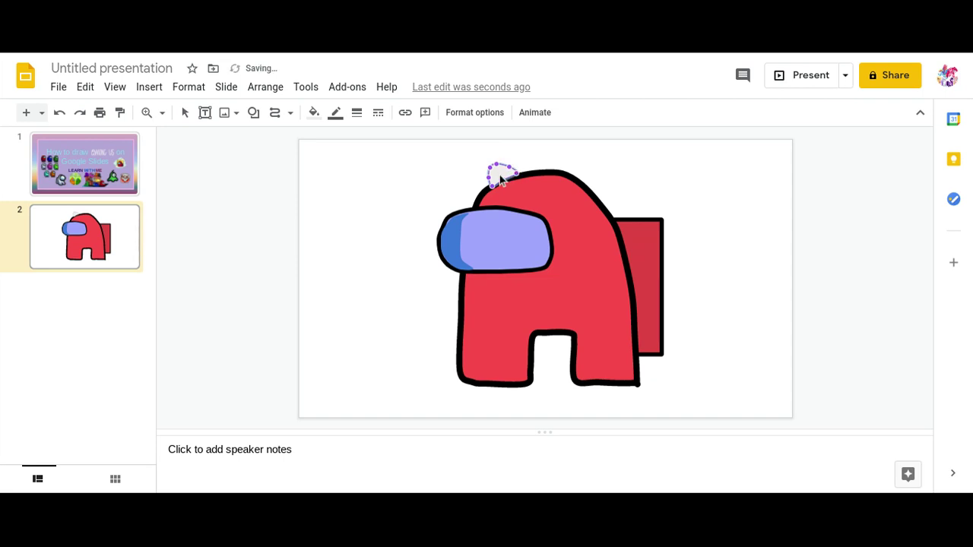
# Give the ear shape a black border with a weight of 3px
pyautogui.click(336, 112)
pyautogui.click(341, 161)
pyautogui.click(356, 112)
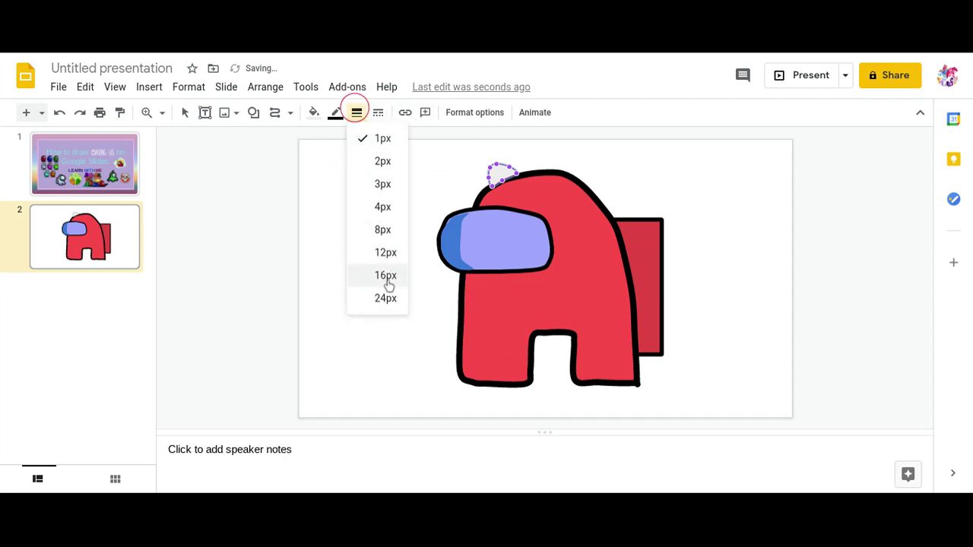
pyautogui.click(379, 208)
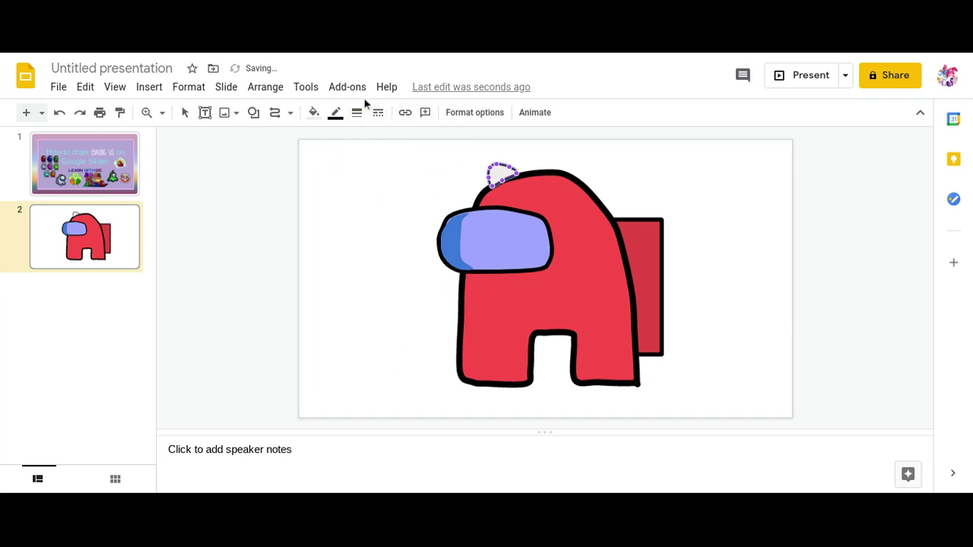
pyautogui.click(363, 113)
pyautogui.click(379, 185)
# Fill the ear shape with a custom muted brown, #b88777
pyautogui.click(315, 114)
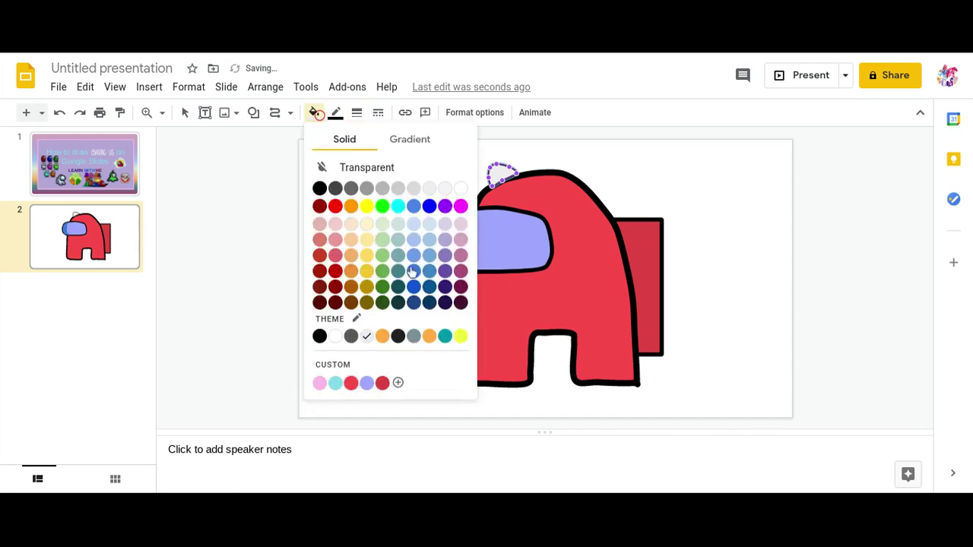
pyautogui.click(315, 366)
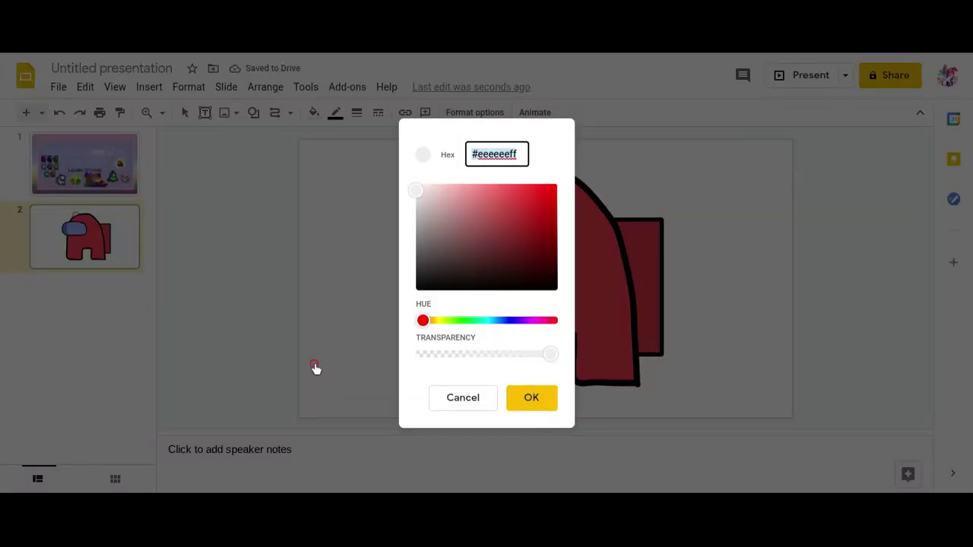
pyautogui.moveTo(424, 322); pyautogui.dragTo(433, 327)
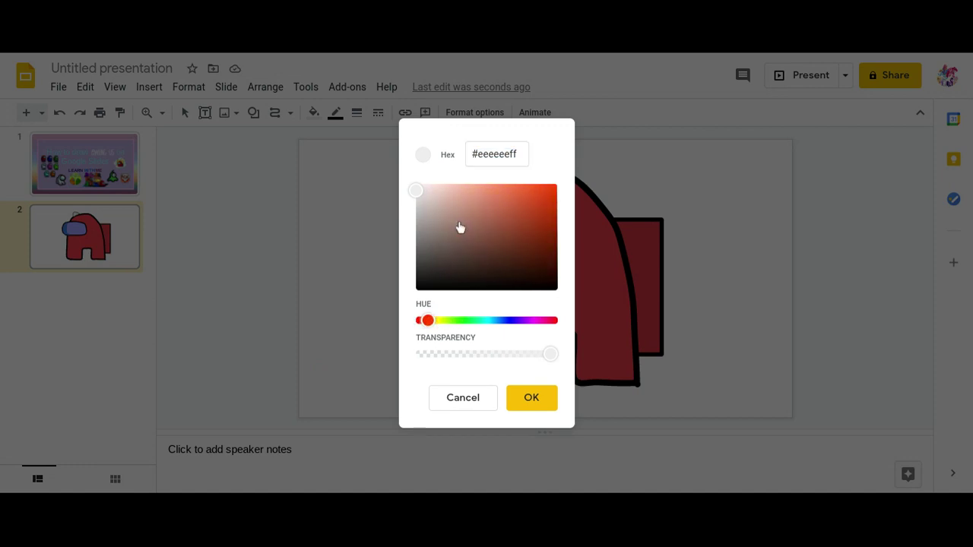
pyautogui.moveTo(460, 227)
pyautogui.mouseDown()
pyautogui.moveTo(478, 223)
pyautogui.moveTo(465, 214)
pyautogui.mouseUp()
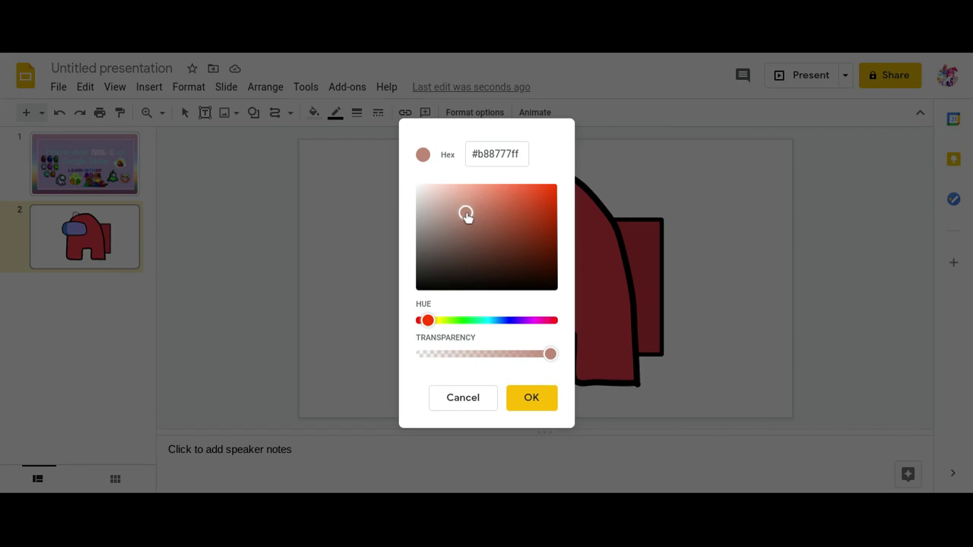
pyautogui.click(543, 410)
# Duplicate the ear, place a mirrored copy on the upper-right edge of the head, and enlarge it slightly
pyautogui.hotkey('ctrl', 'd')
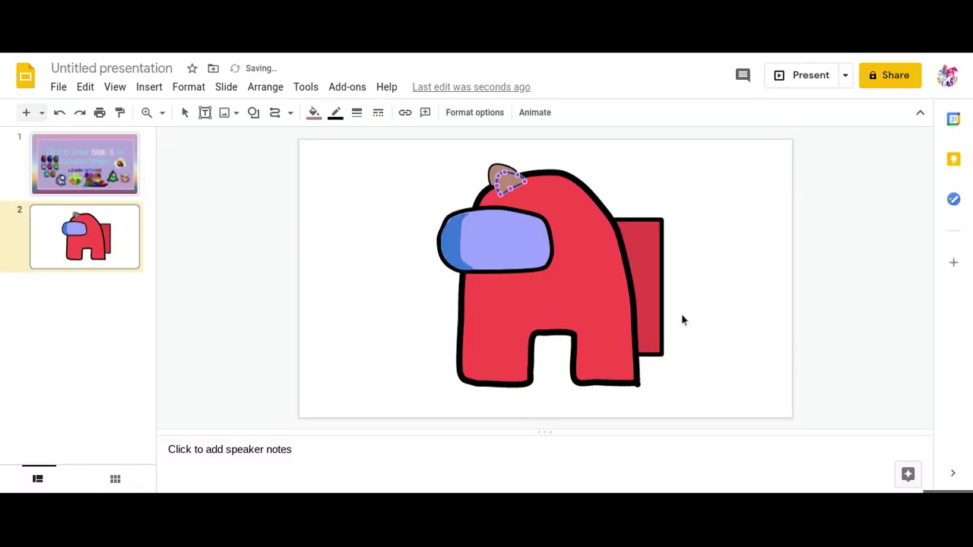
pyautogui.moveTo(514, 184); pyautogui.dragTo(567, 169)
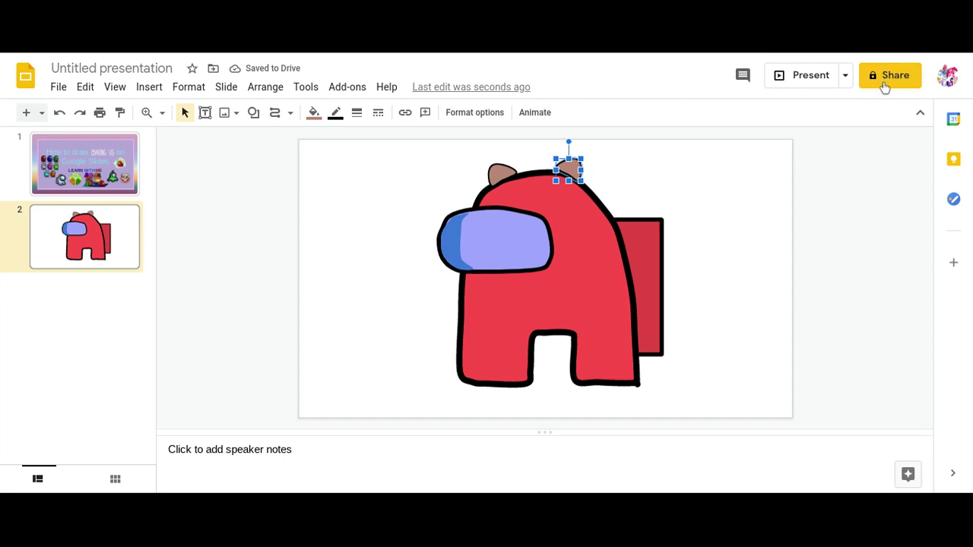
pyautogui.moveTo(575, 163); pyautogui.dragTo(590, 155)
# Enlarge both ears to similar sizes and nudge the left ear down and left against the head
pyautogui.click(504, 177)
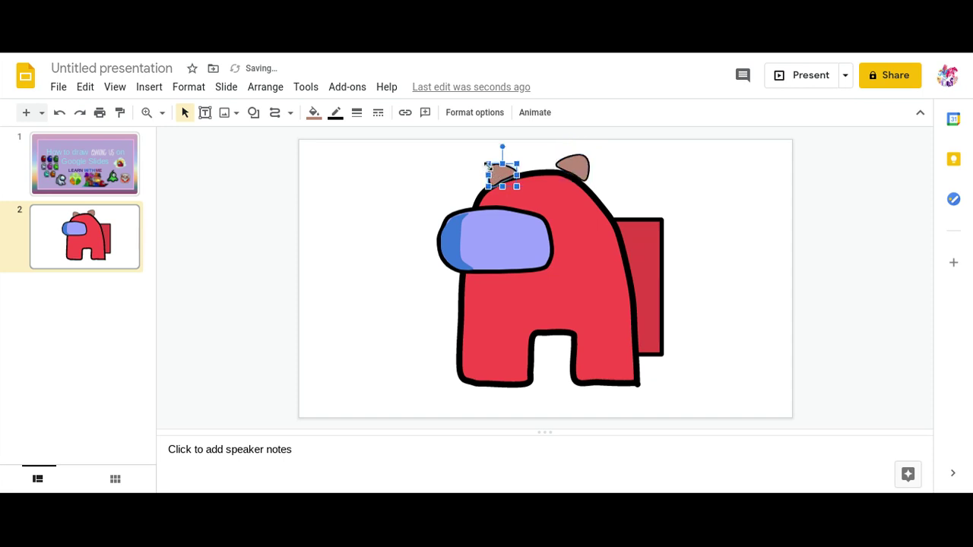
pyautogui.moveTo(491, 164); pyautogui.dragTo(521, 168)
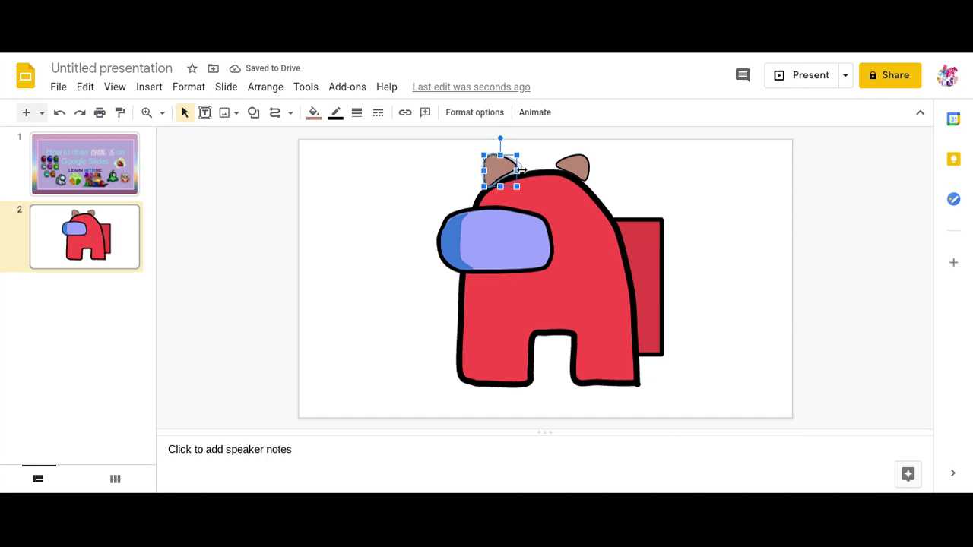
pyautogui.click(567, 164)
pyautogui.moveTo(591, 155); pyautogui.dragTo(576, 171)
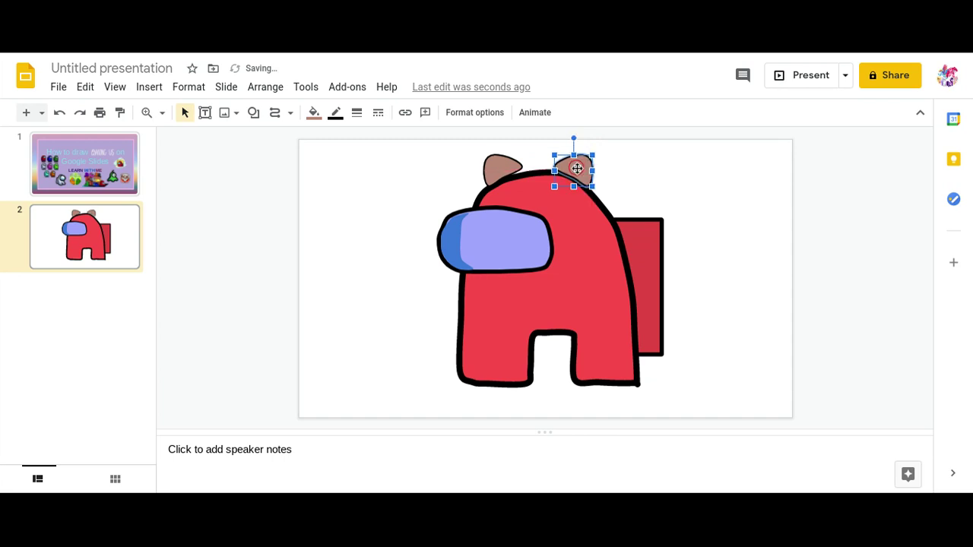
pyautogui.click(882, 239)
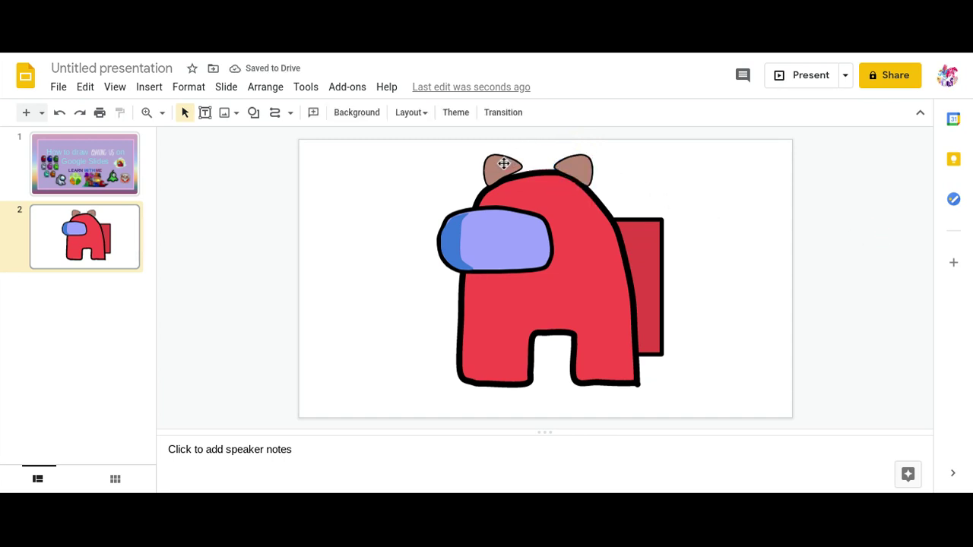
pyautogui.moveTo(503, 163); pyautogui.dragTo(500, 167)
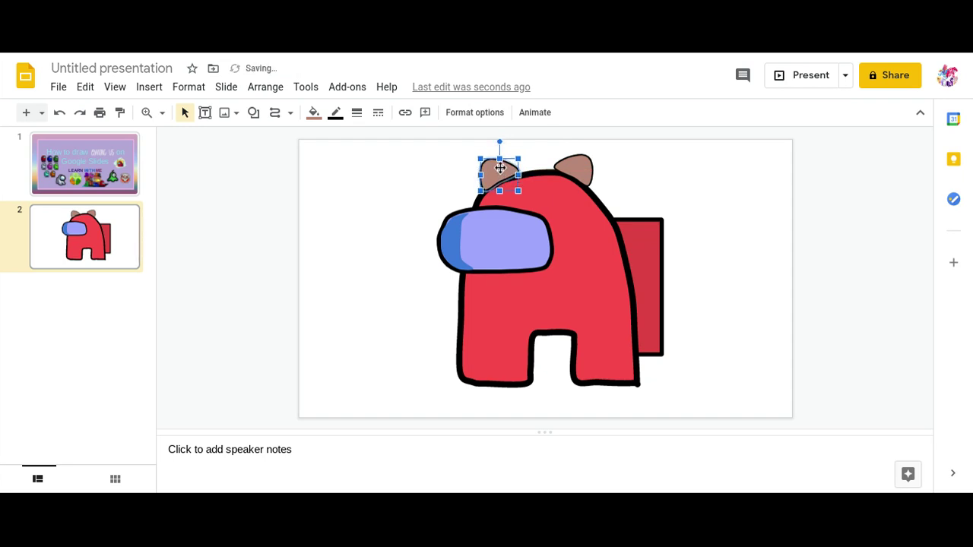
pyautogui.click(885, 280)
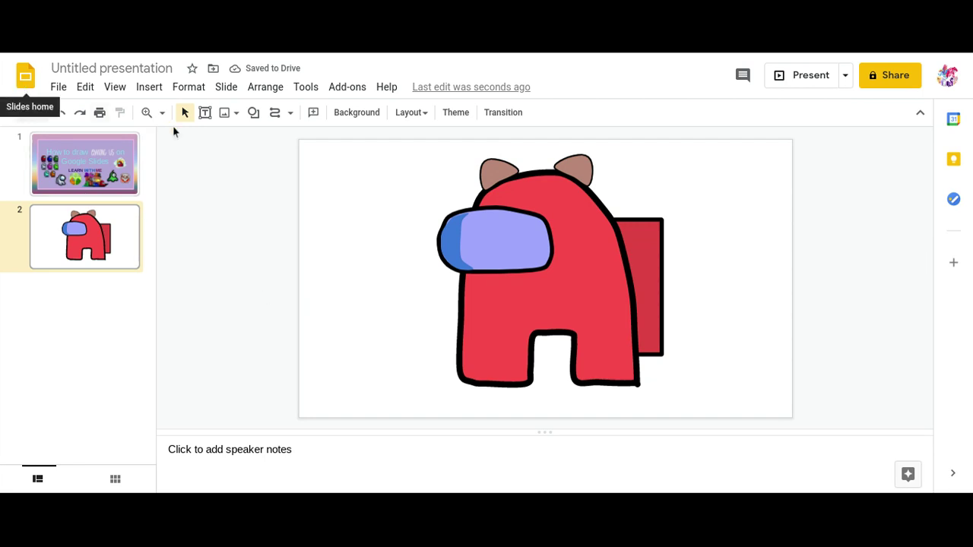
# Fill the crewmate's body with the same custom brown as the ears
pyautogui.click(579, 286)
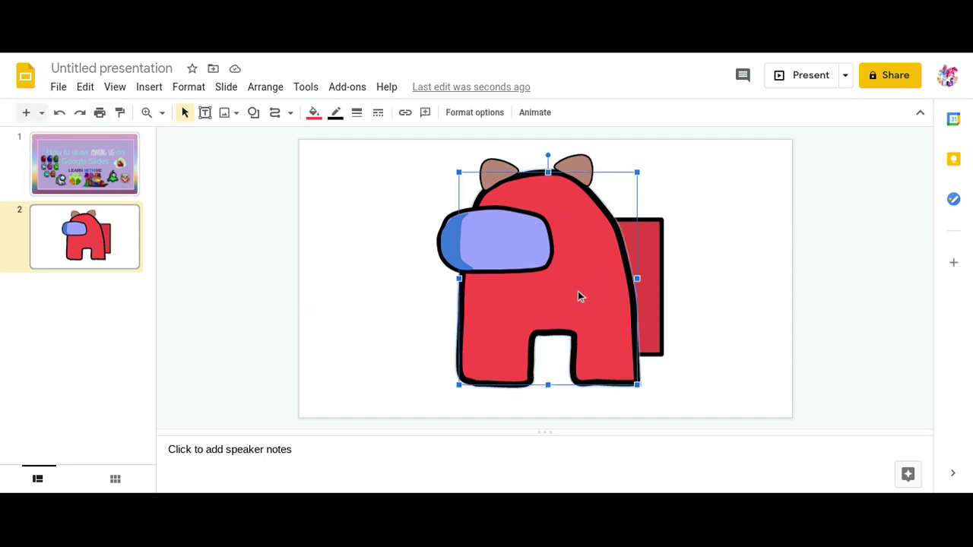
pyautogui.click(315, 116)
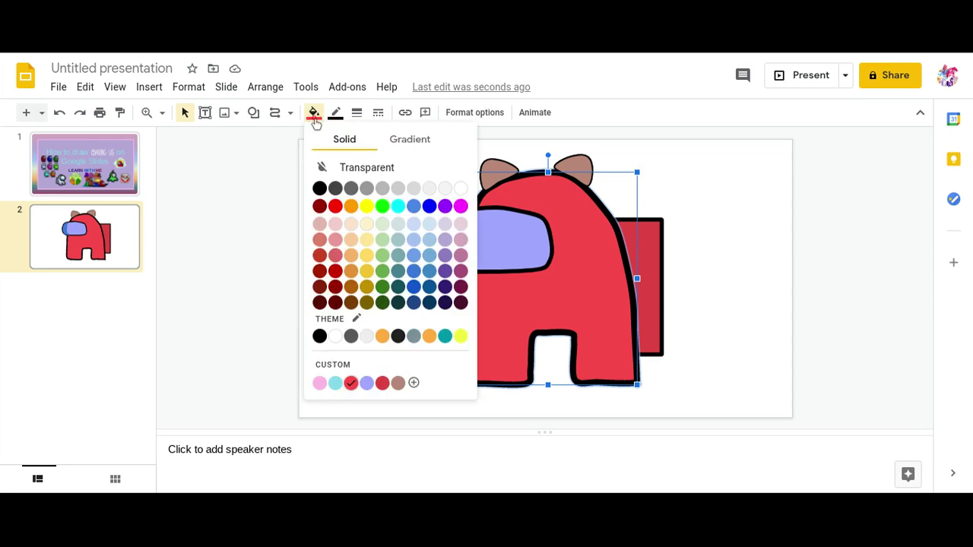
pyautogui.click(398, 383)
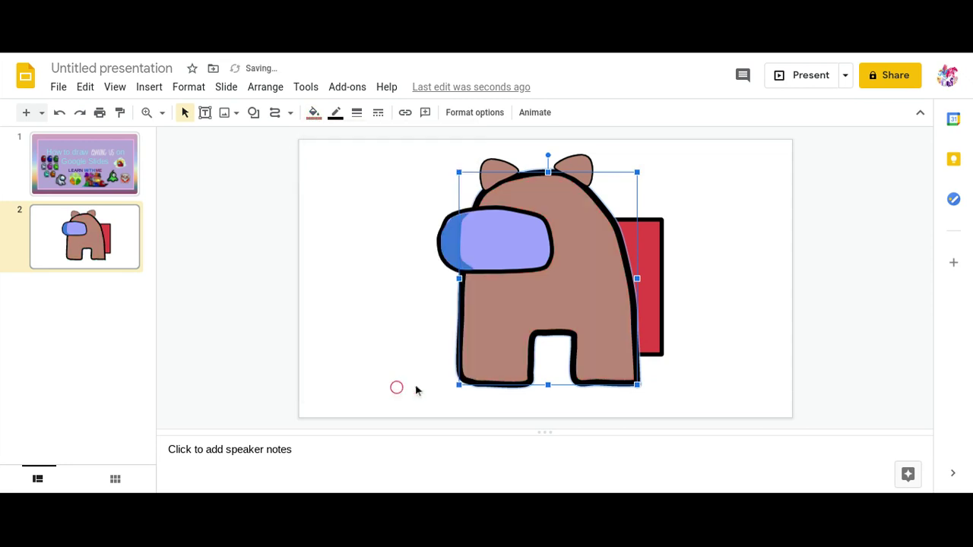
# Fill the crewmate's backpack with a custom muted brown that is slightly darker and yellower than the body
pyautogui.click(658, 264)
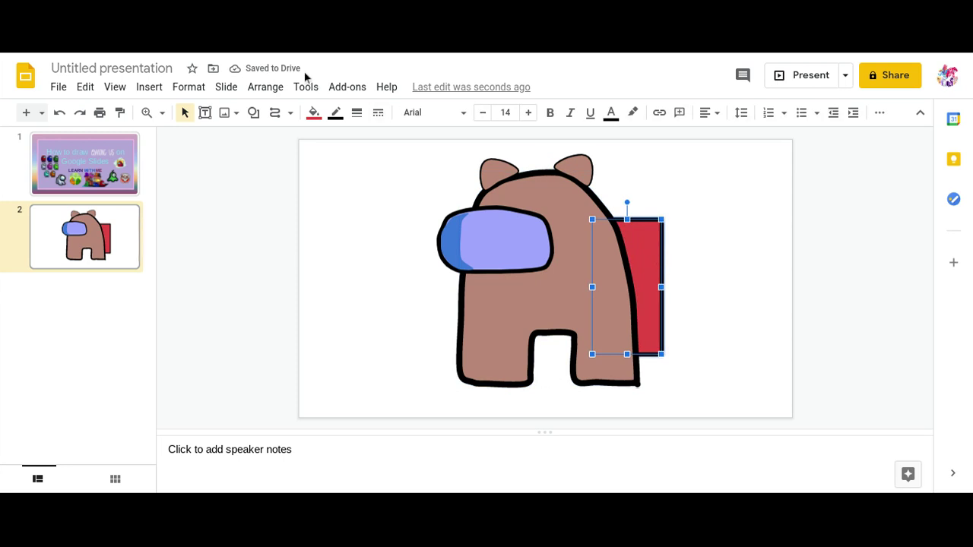
pyautogui.click(313, 113)
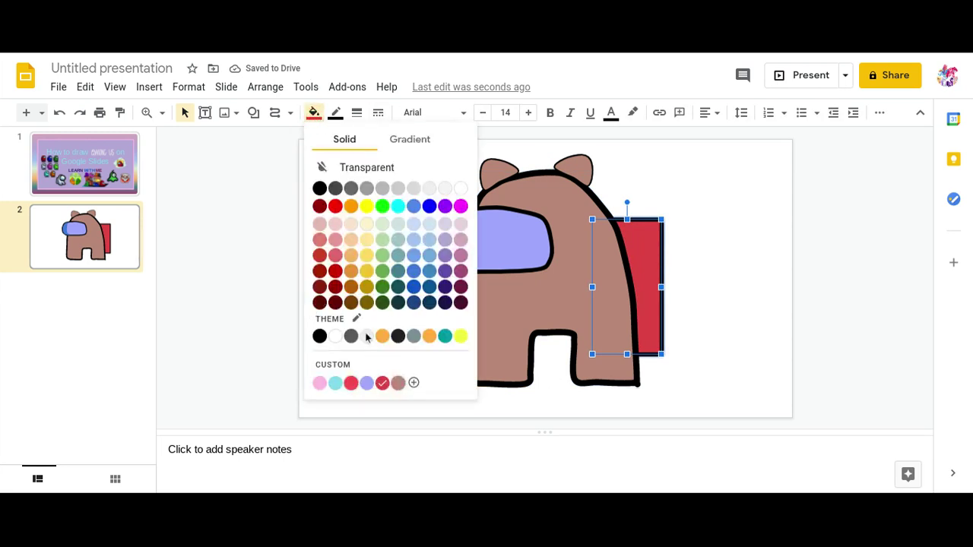
pyautogui.click(413, 383)
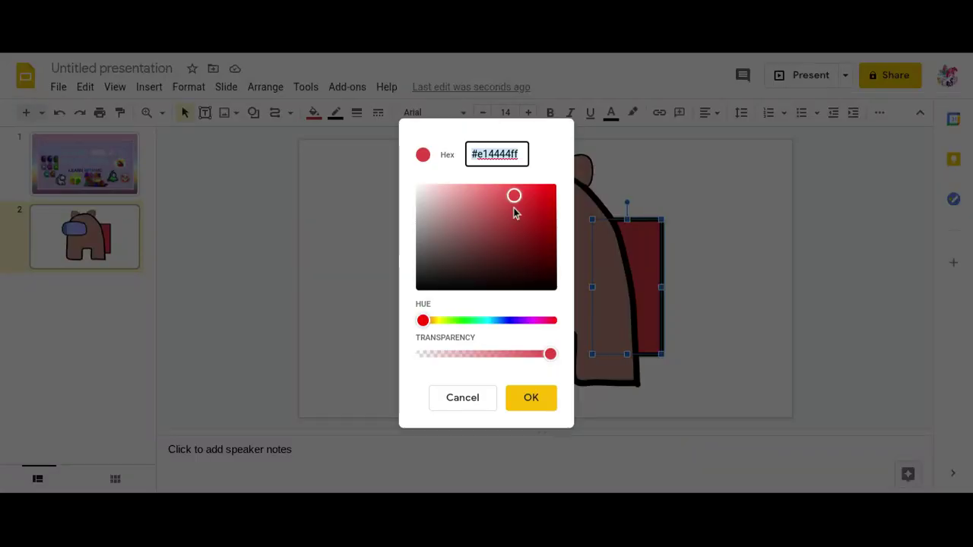
pyautogui.moveTo(423, 321); pyautogui.dragTo(431, 323)
pyautogui.moveTo(512, 204); pyautogui.dragTo(476, 221)
pyautogui.click(530, 397)
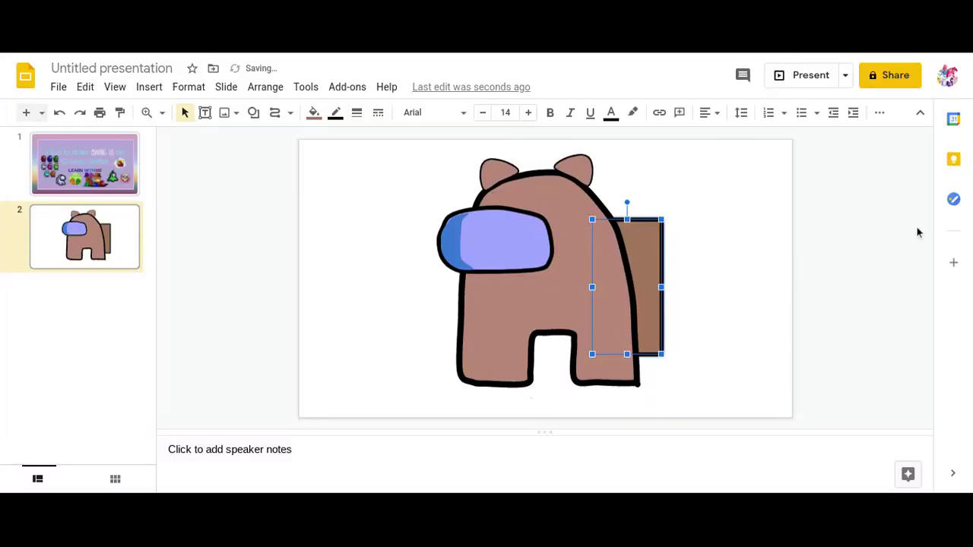
pyautogui.click(895, 253)
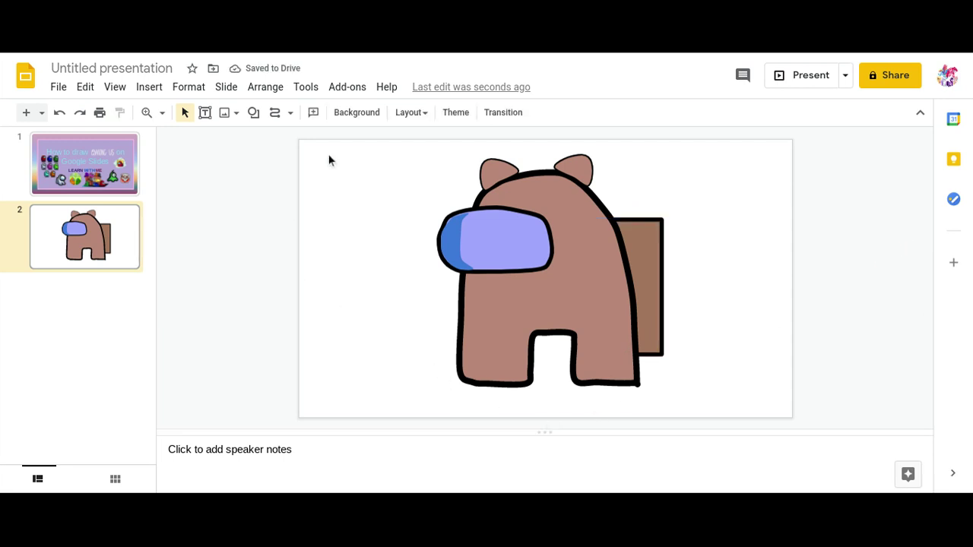
# Group all parts of the brown crewmate, including the ears, visor and backpack
pyautogui.moveTo(327, 153); pyautogui.dragTo(760, 409)
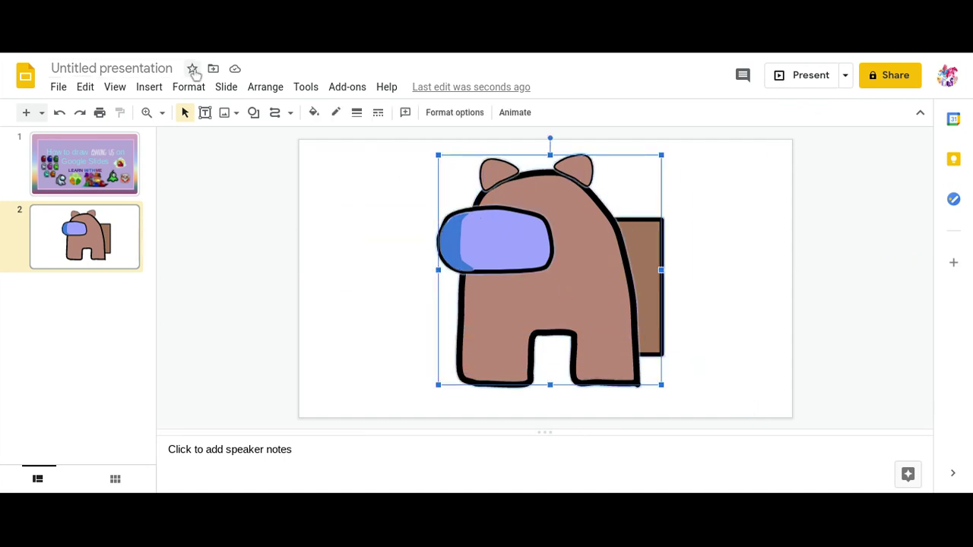
pyautogui.click(257, 88)
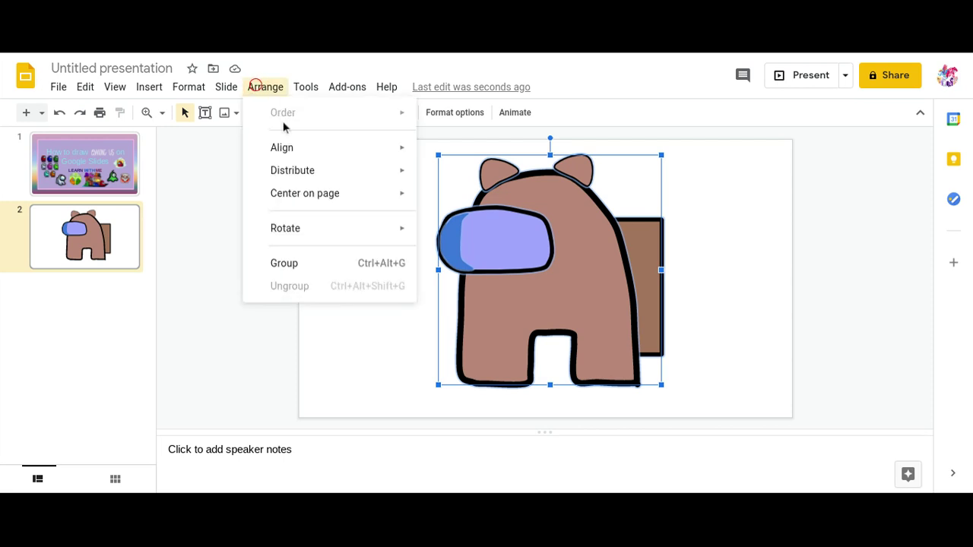
pyautogui.click(320, 264)
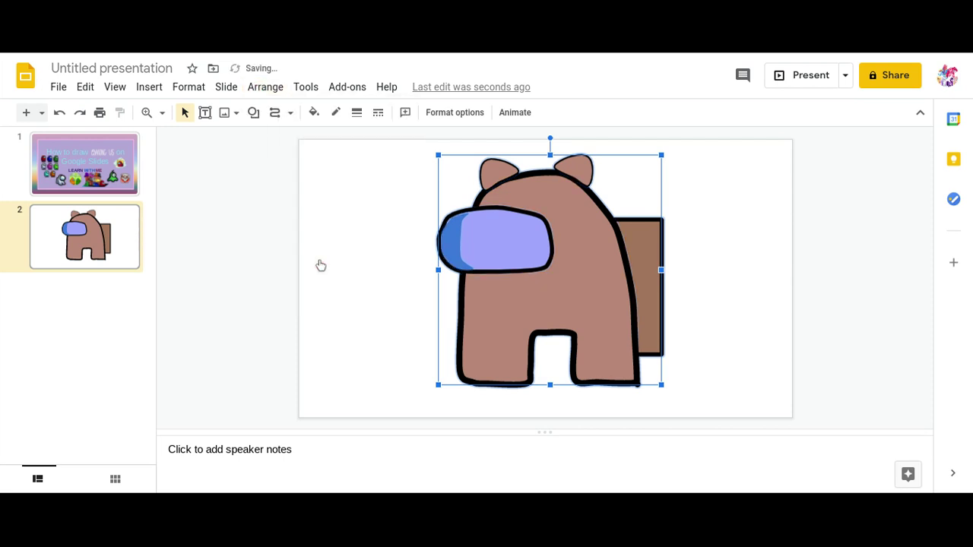
# Duplicate the grouped crewmate, shrink the copy to under half size, and place it at the original's lower-right foot
pyautogui.hotkey('ctrl', 'd')
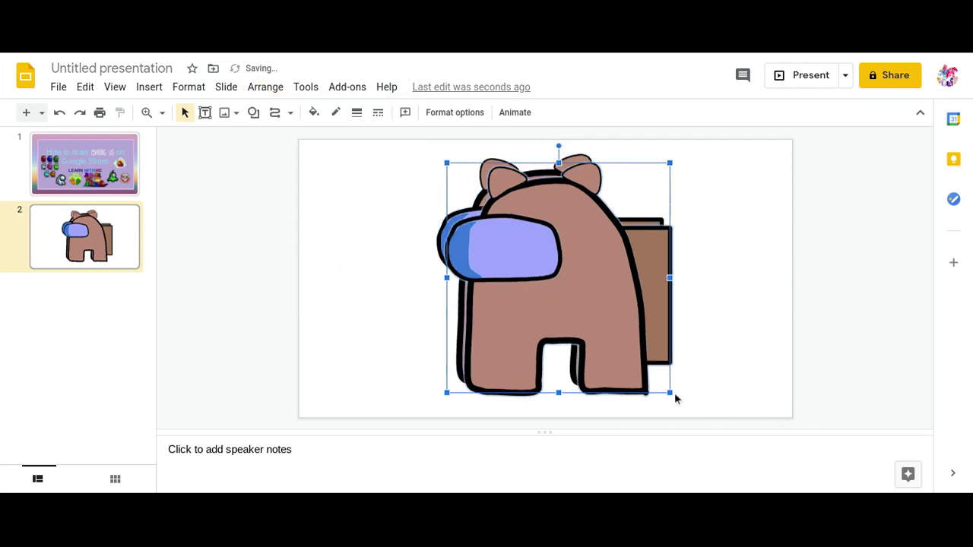
pyautogui.moveTo(669, 393); pyautogui.dragTo(541, 265)
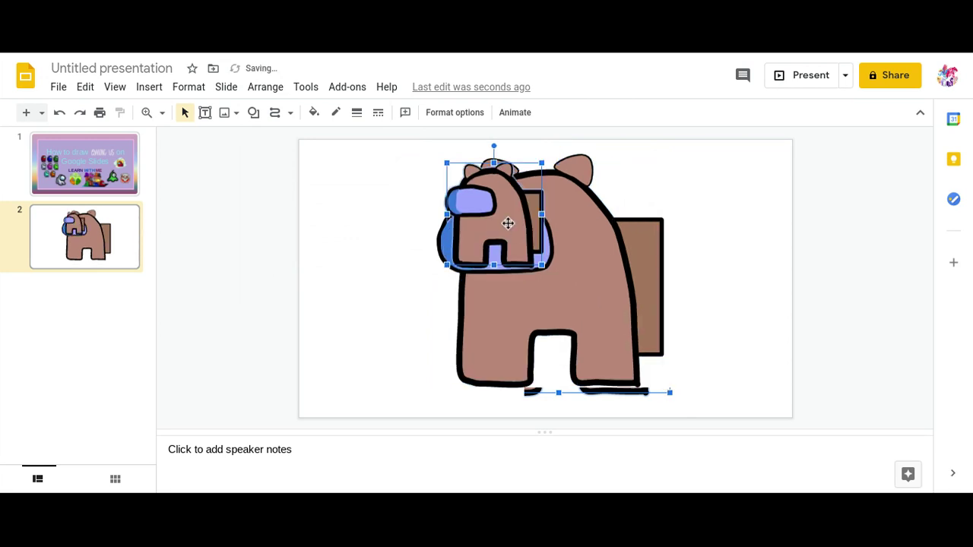
pyautogui.moveTo(508, 222); pyautogui.dragTo(680, 366)
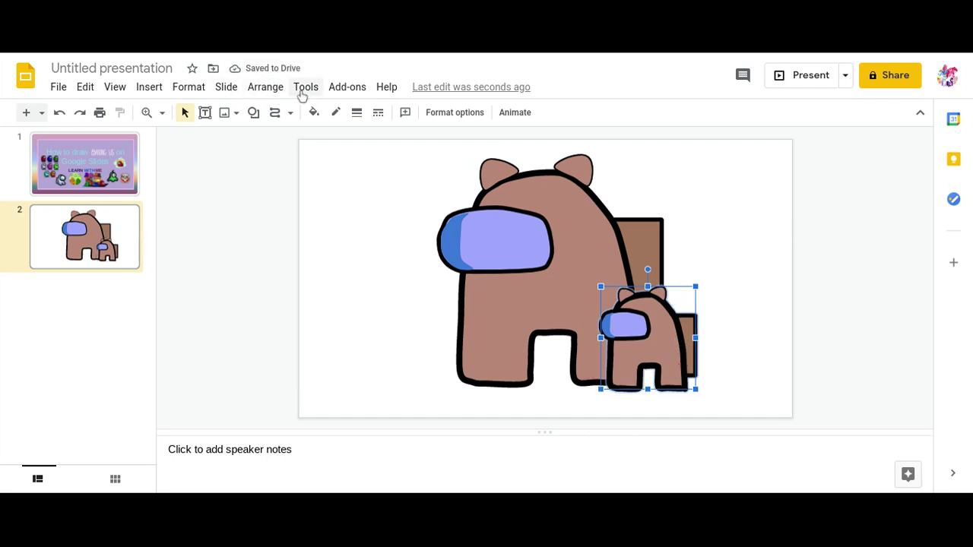
# Ungroup the small crewmate so its parts can be edited separately
pyautogui.click(266, 87)
pyautogui.click(265, 87)
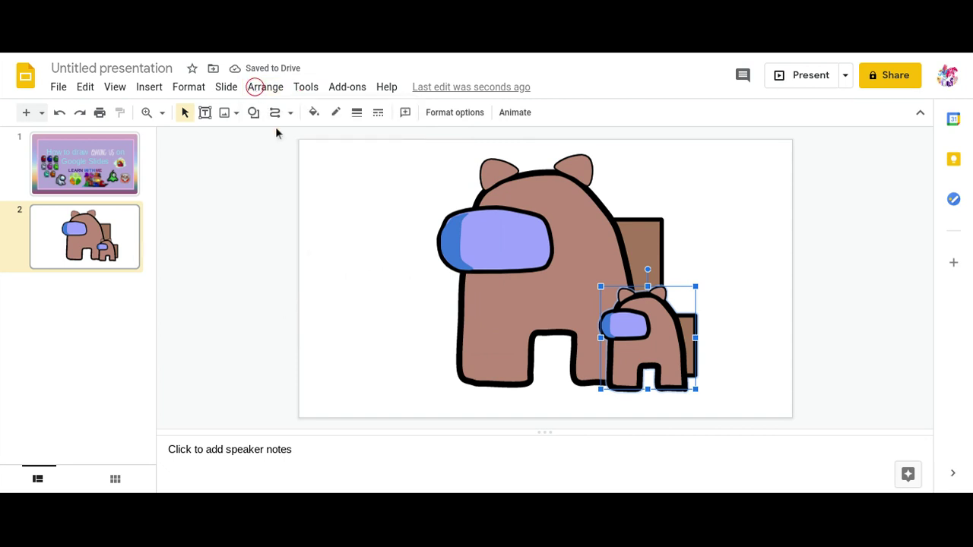
pyautogui.click(263, 89)
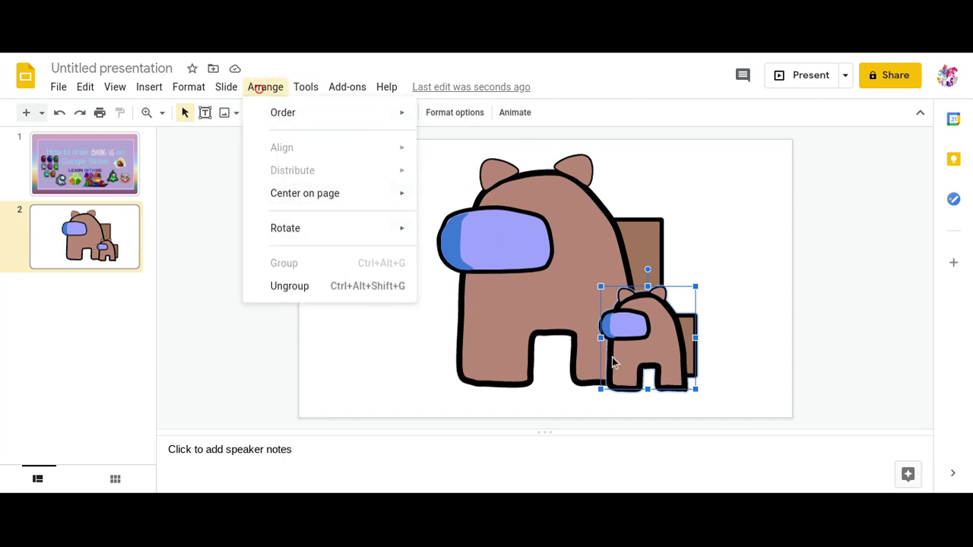
pyautogui.click(348, 285)
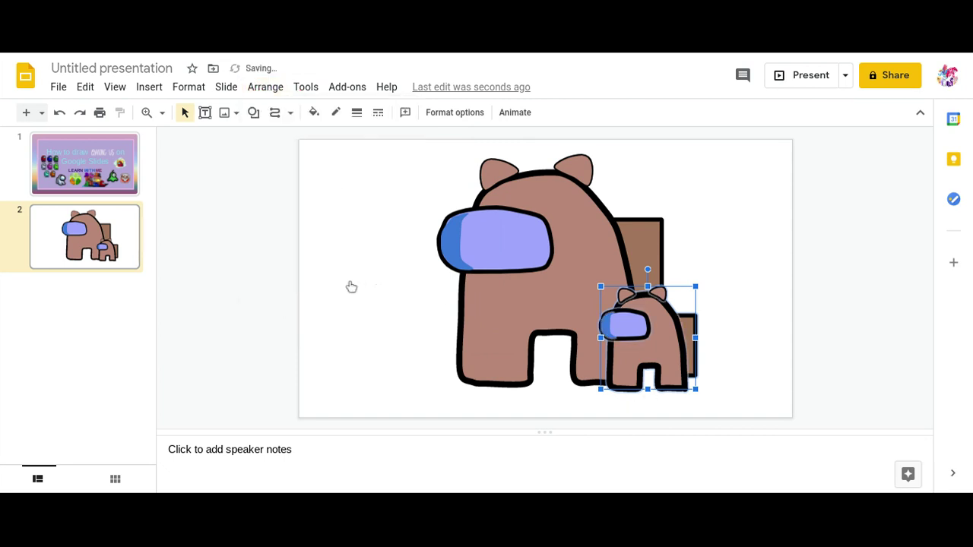
pyautogui.click(746, 349)
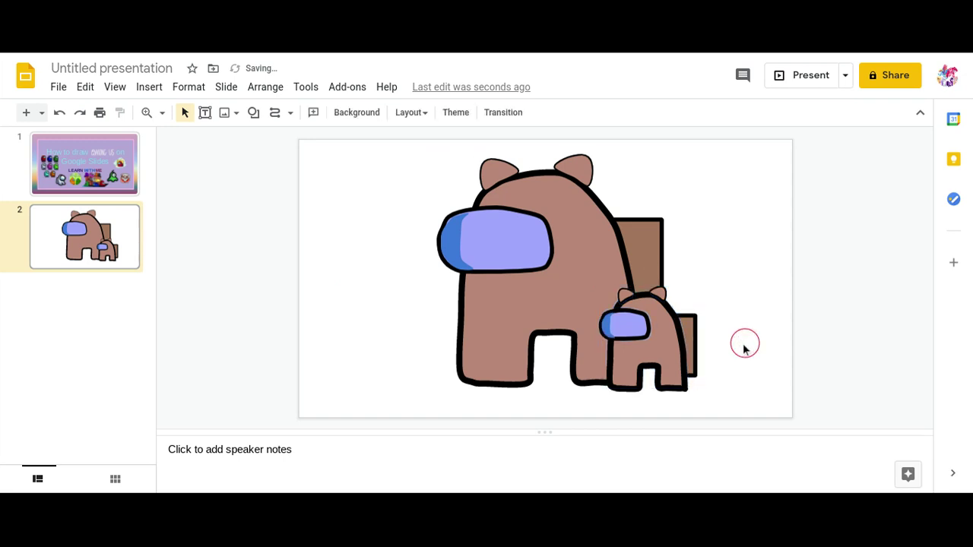
# Thin the small crewmate's borders to 8px on the body and 4px on the backpack
pyautogui.click(650, 342)
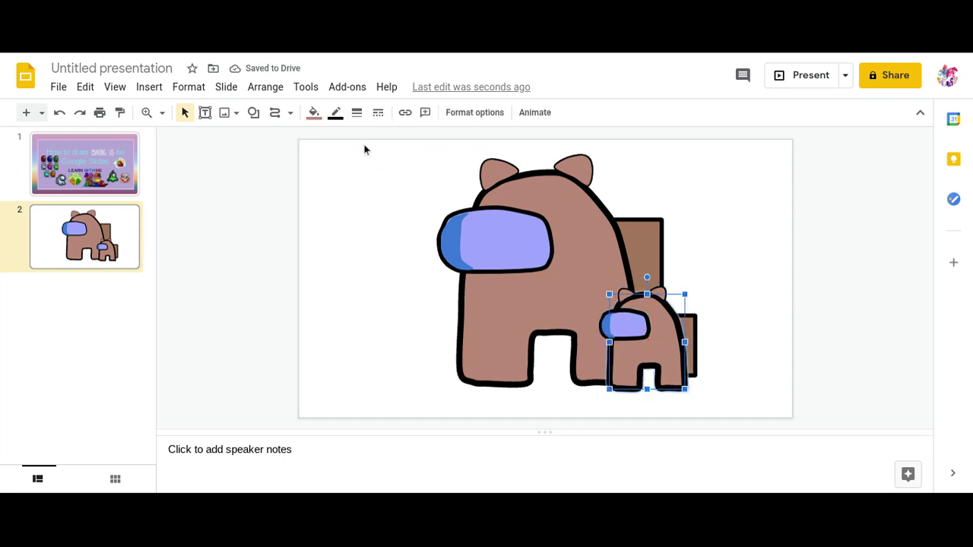
pyautogui.click(357, 112)
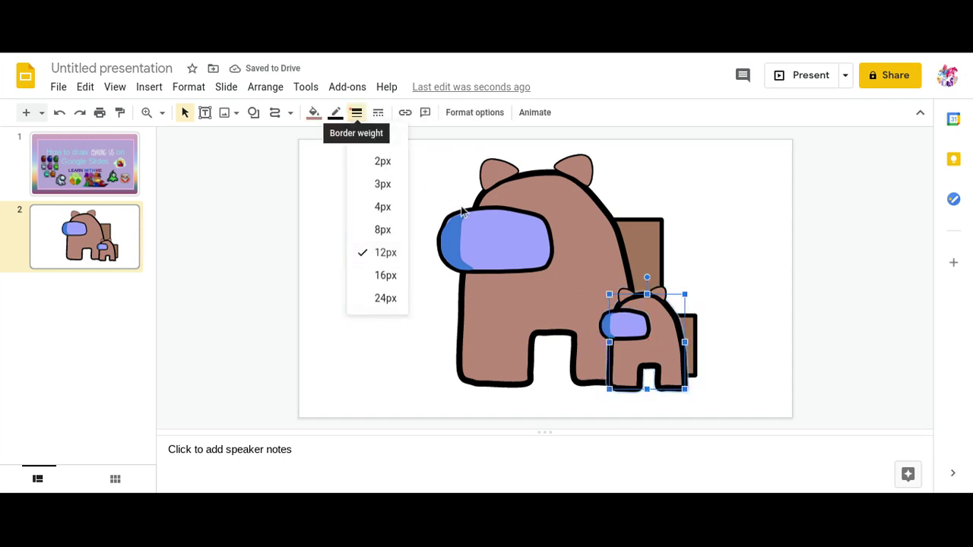
pyautogui.click(383, 229)
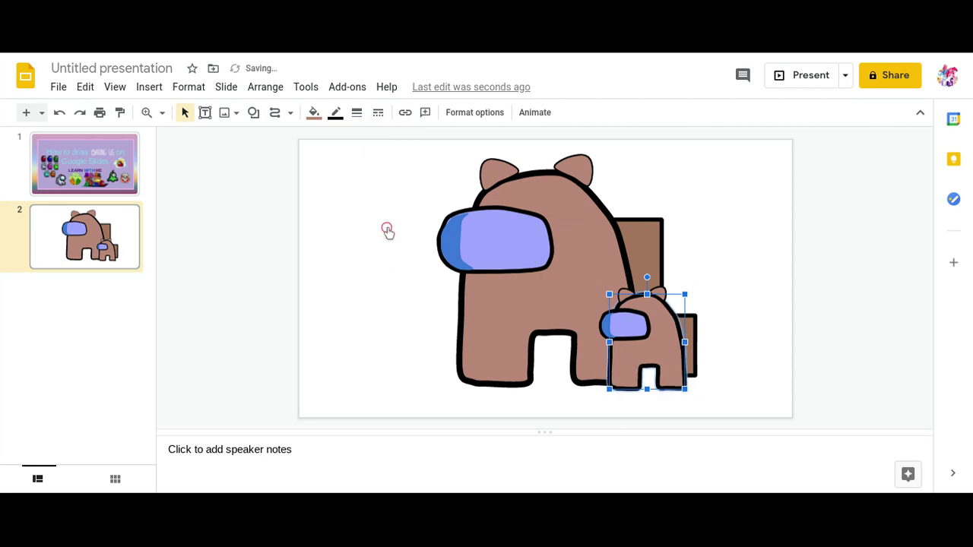
pyautogui.click(693, 335)
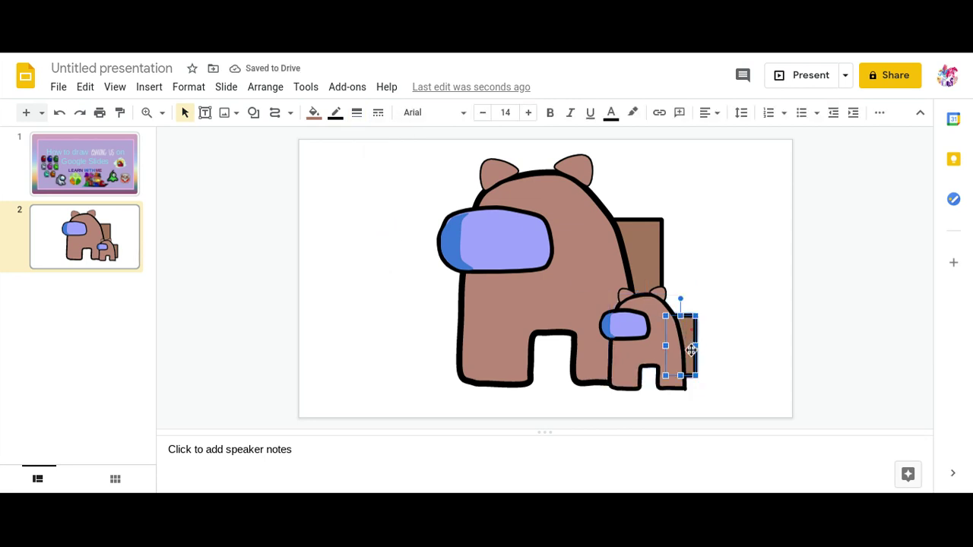
pyautogui.click(357, 112)
pyautogui.click(388, 203)
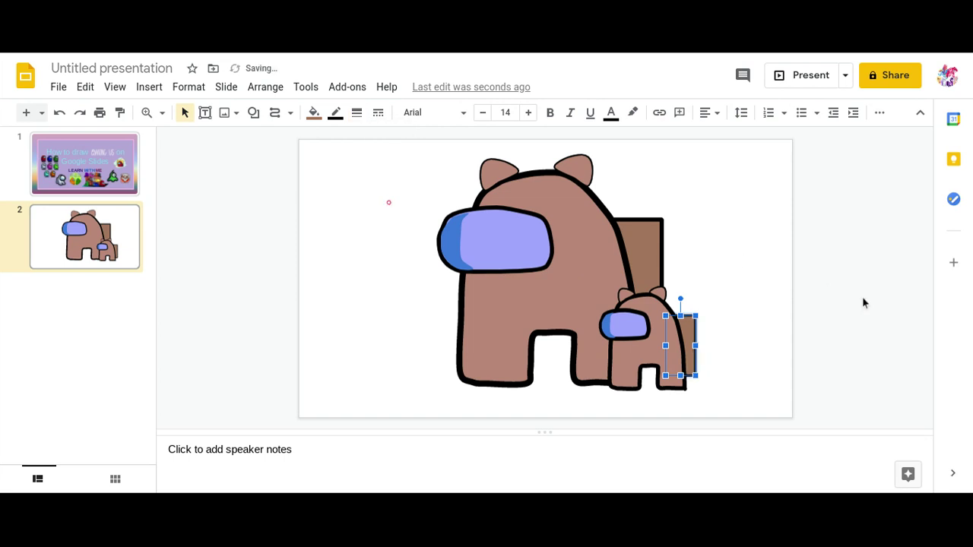
pyautogui.click(839, 310)
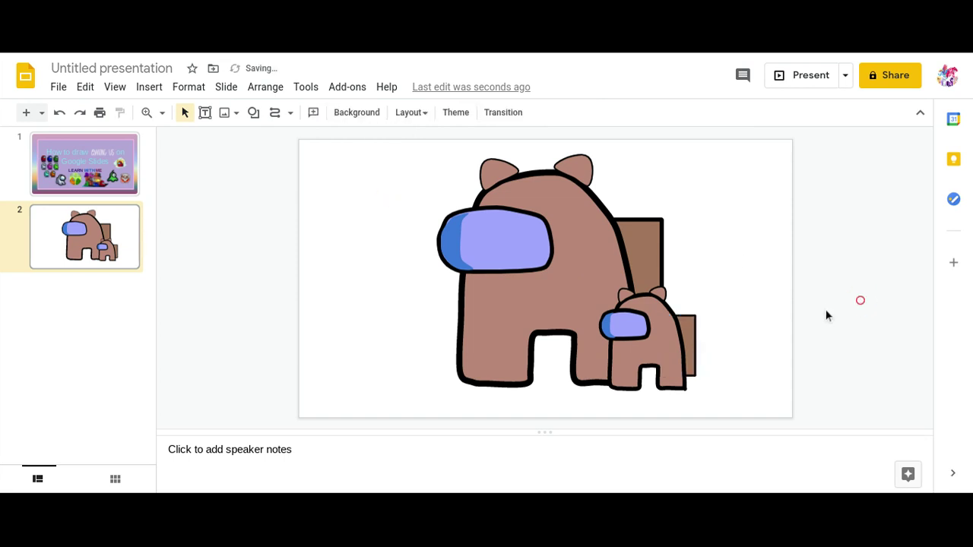
# Delete both ears from the small crewmate
pyautogui.click(664, 296)
pyautogui.click(531, 417)
pyautogui.click(624, 296)
pyautogui.press('Escape')
# Narrow the small crewmate's visor from its right side and set the visor's border weight to 4px
pyautogui.click(629, 324)
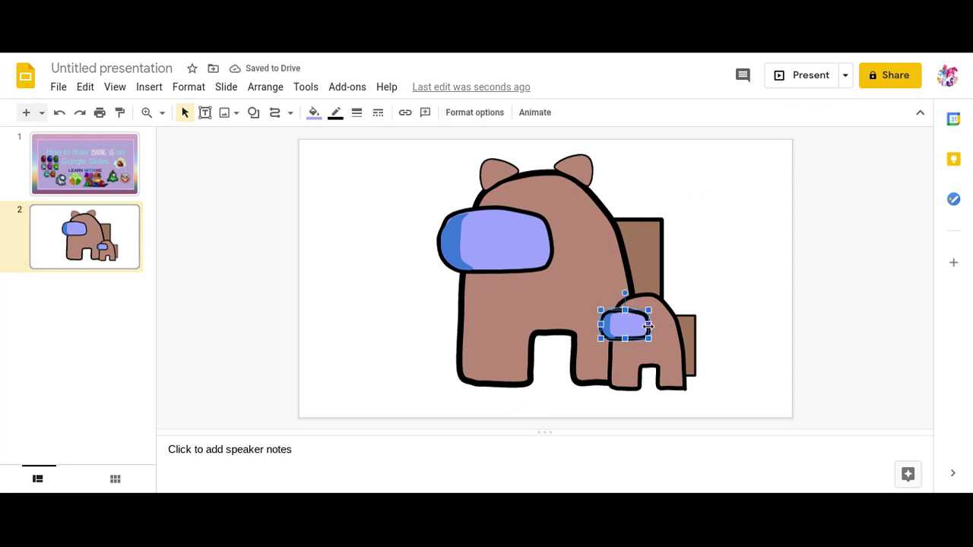
pyautogui.moveTo(648, 325); pyautogui.dragTo(638, 325)
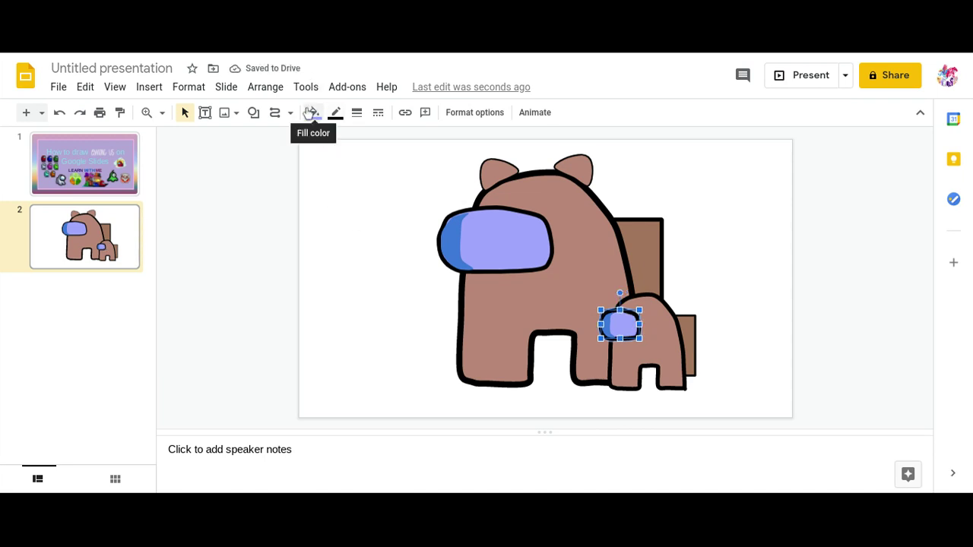
pyautogui.click(311, 113)
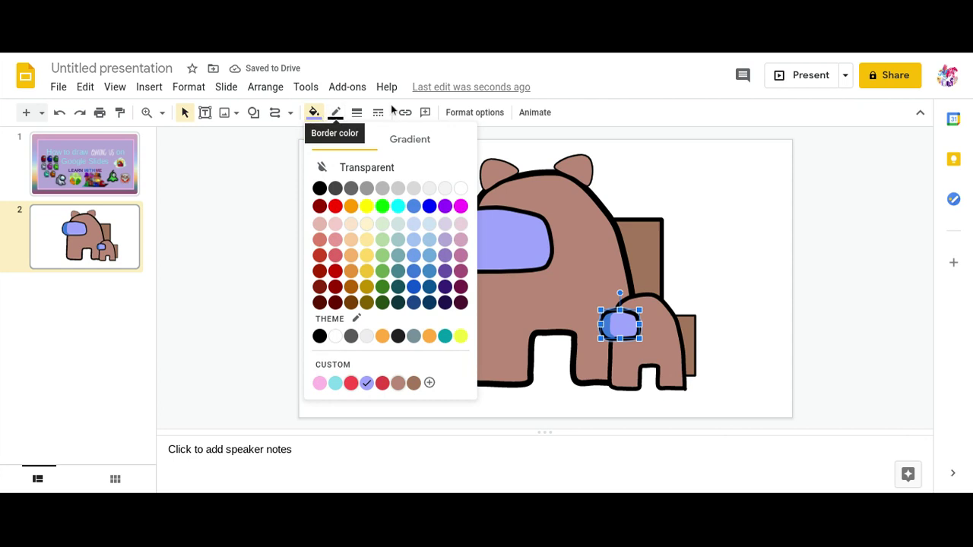
pyautogui.click(356, 112)
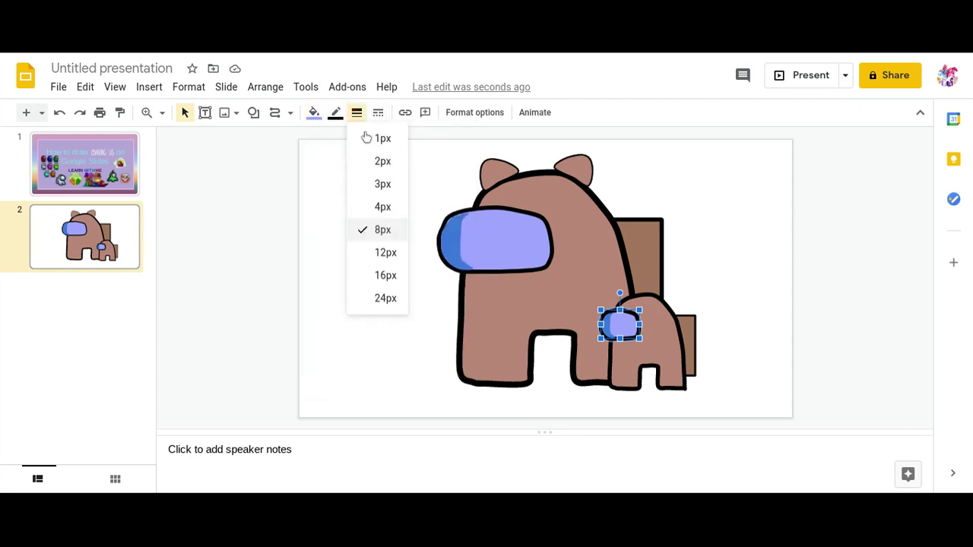
pyautogui.click(382, 209)
pyautogui.click(893, 376)
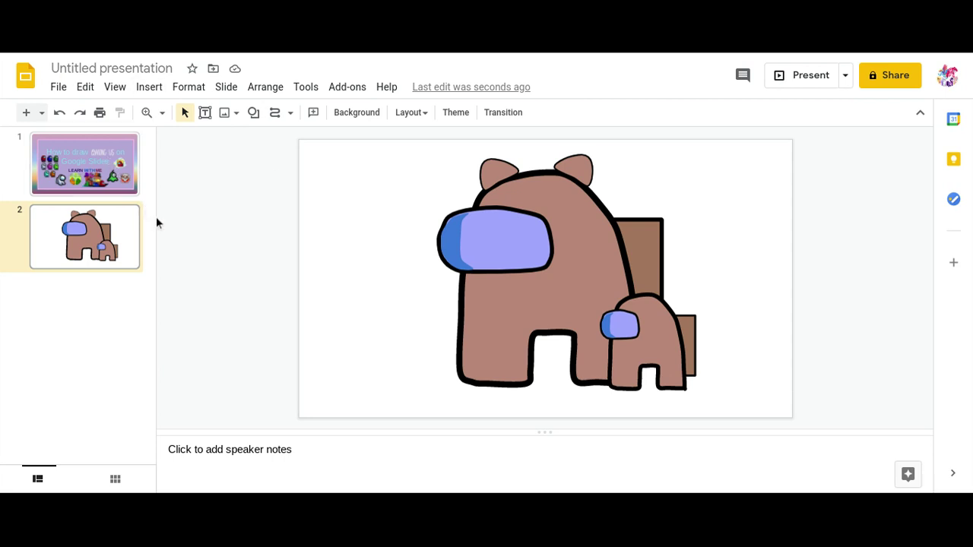
# Set the slide background to a solid light gray
pyautogui.click(359, 114)
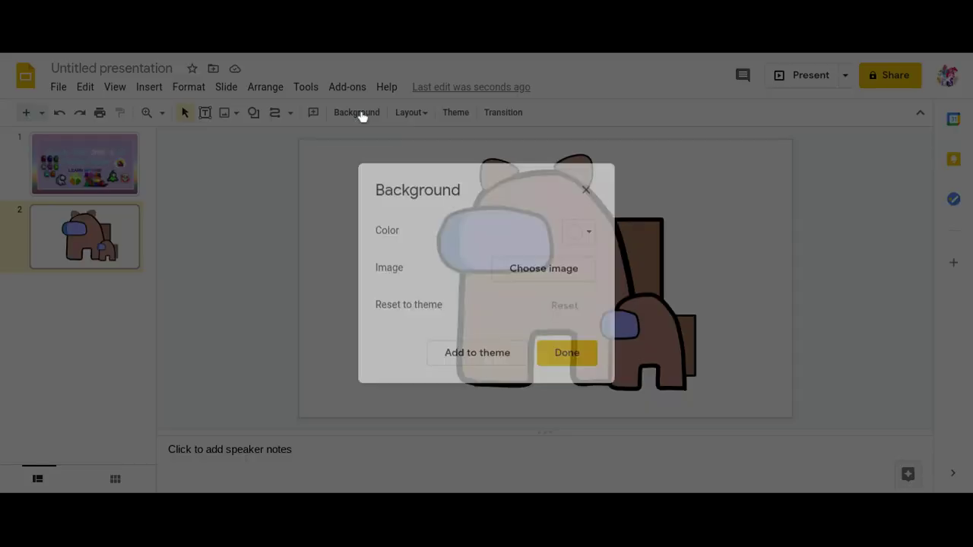
pyautogui.click(581, 233)
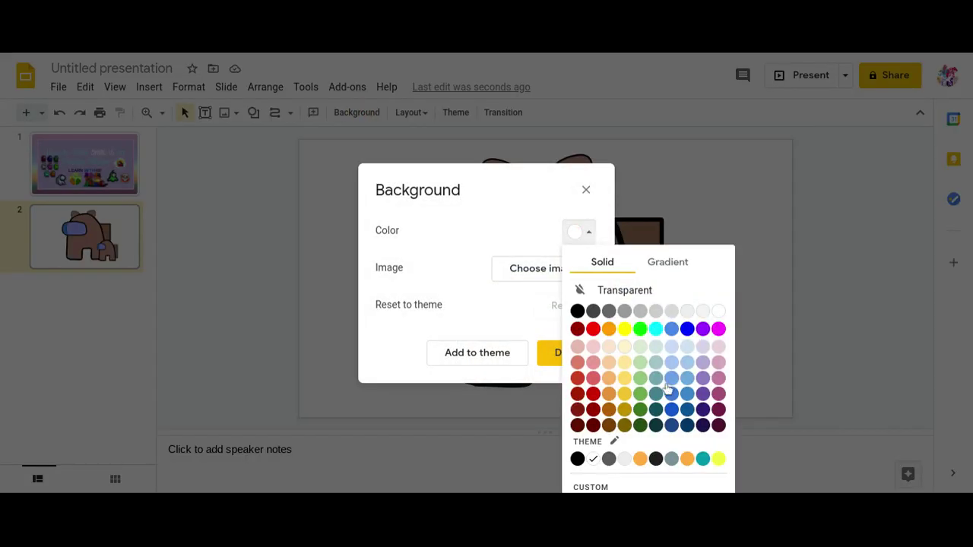
pyautogui.click(662, 311)
pyautogui.click(558, 358)
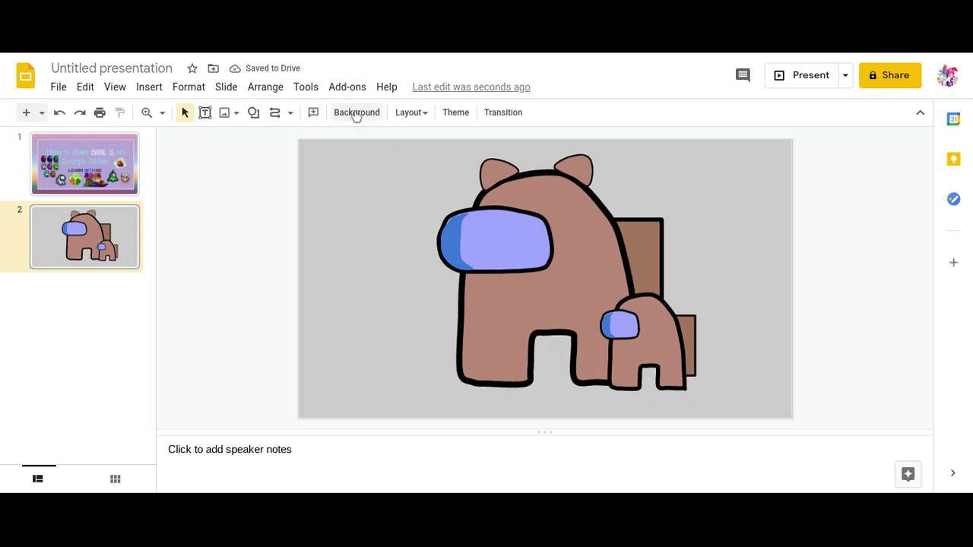
# Start a custom linear gradient for the slide background and set its first stop to black
pyautogui.click(363, 118)
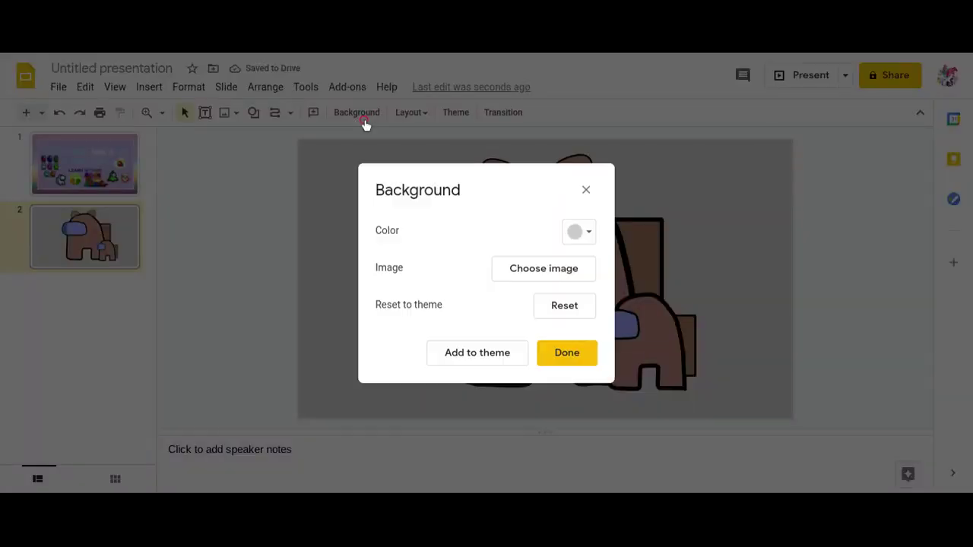
pyautogui.click(586, 237)
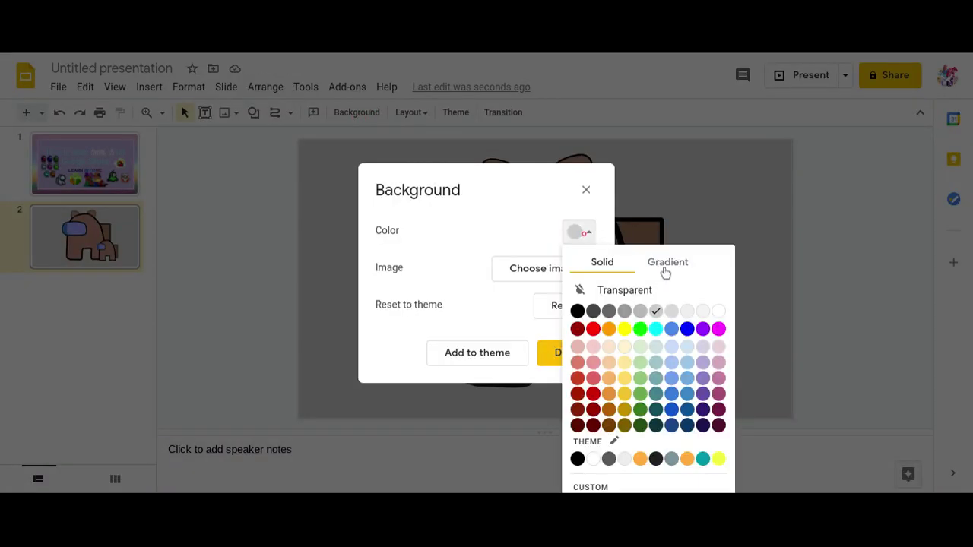
pyautogui.click(669, 264)
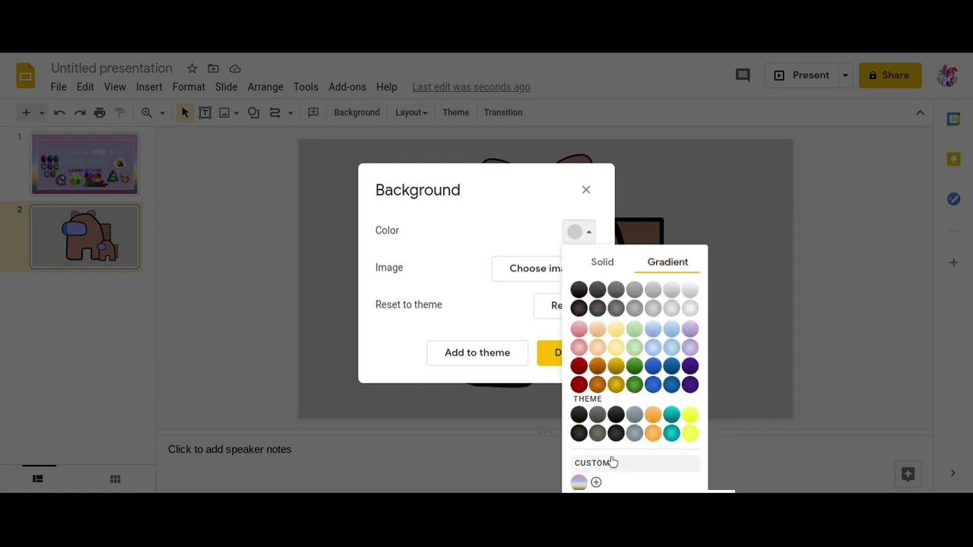
pyautogui.click(593, 463)
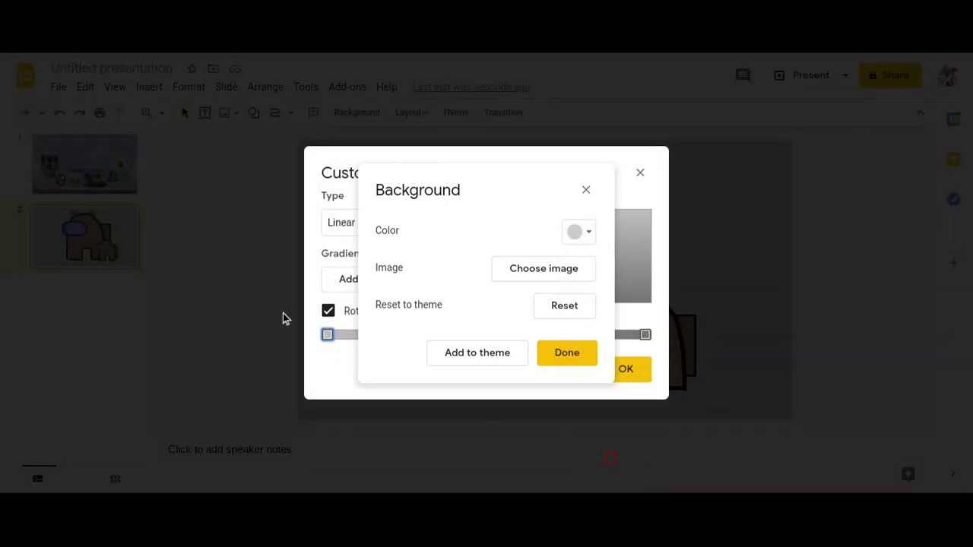
pyautogui.click(585, 189)
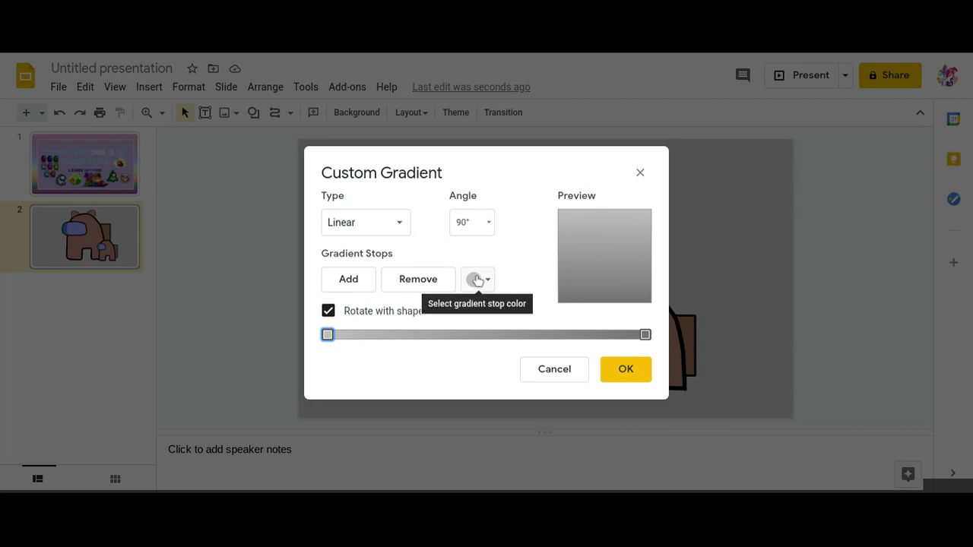
pyautogui.click(477, 279)
pyautogui.click(474, 332)
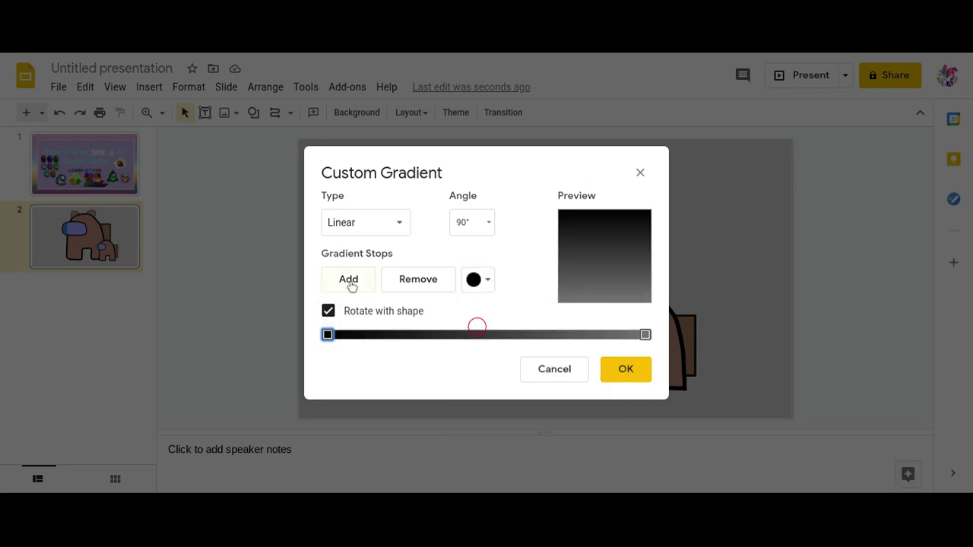
# Add a very dark gray gradient stop and place it about one-fifth of the way along from the black stop
pyautogui.click(348, 279)
pyautogui.click(474, 281)
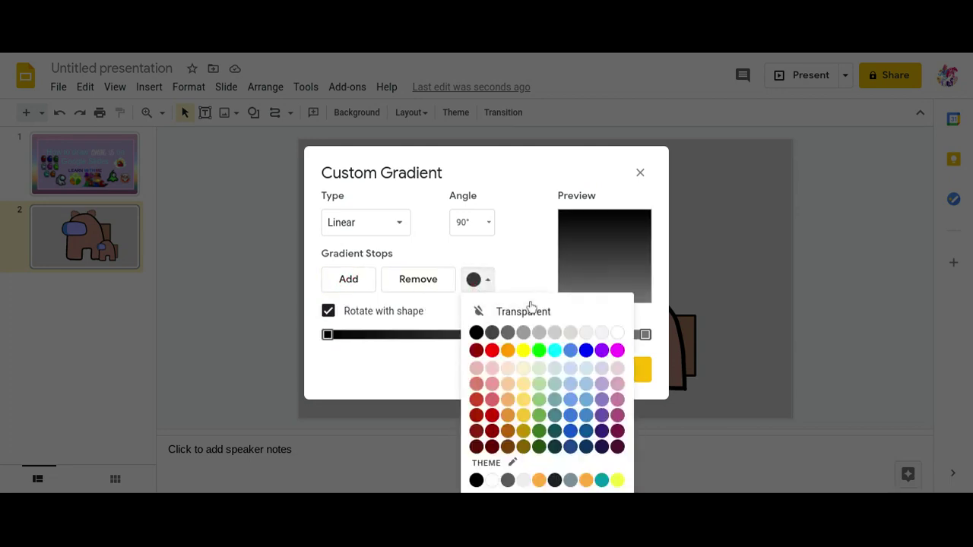
pyautogui.click(495, 332)
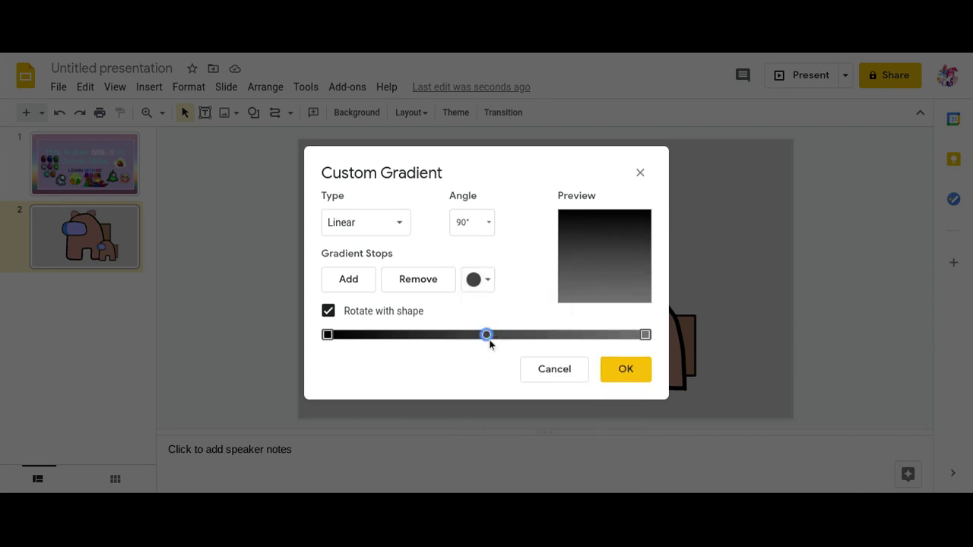
pyautogui.moveTo(491, 342); pyautogui.dragTo(388, 336)
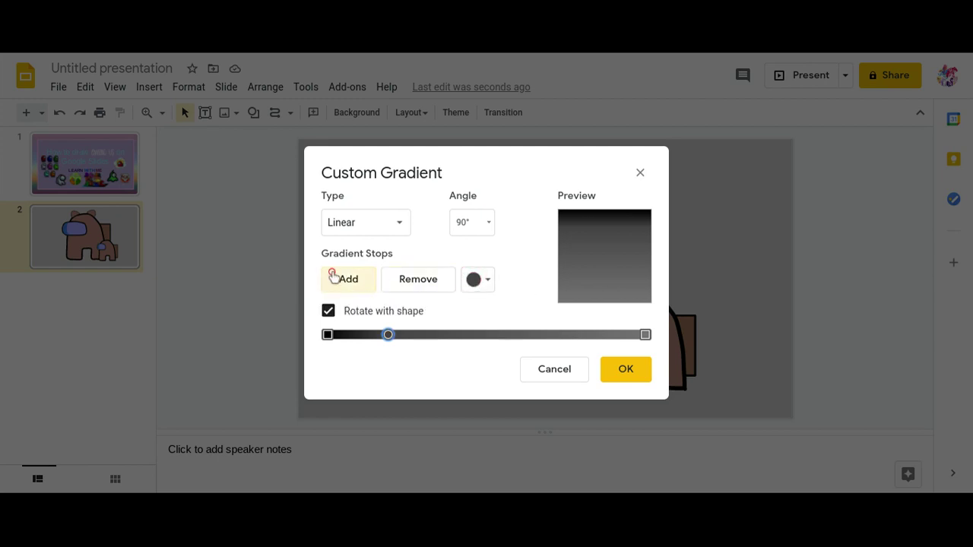
# Add a dark gray gradient stop and place it about one-third of the way along the gradient
pyautogui.click(336, 278)
pyautogui.click(480, 279)
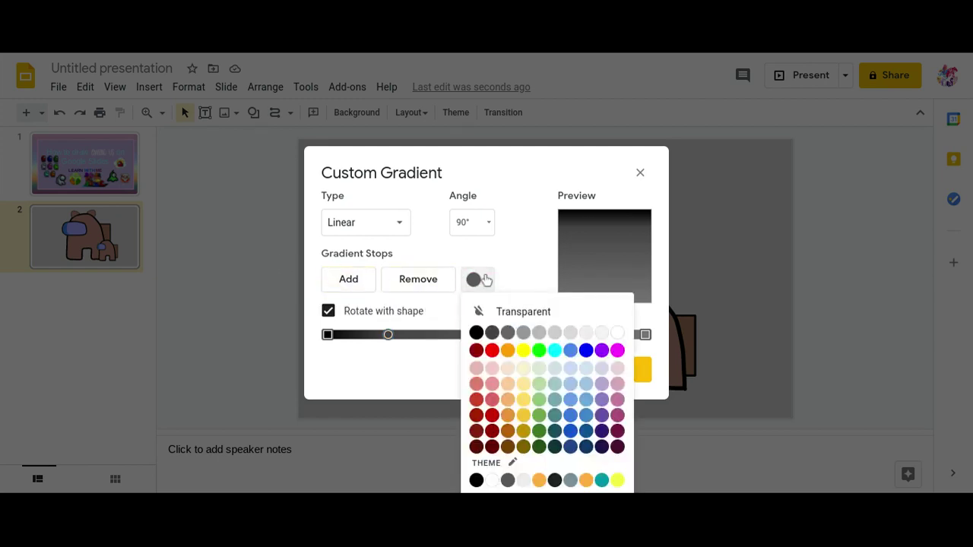
pyautogui.click(508, 332)
pyautogui.moveTo(519, 335); pyautogui.dragTo(439, 335)
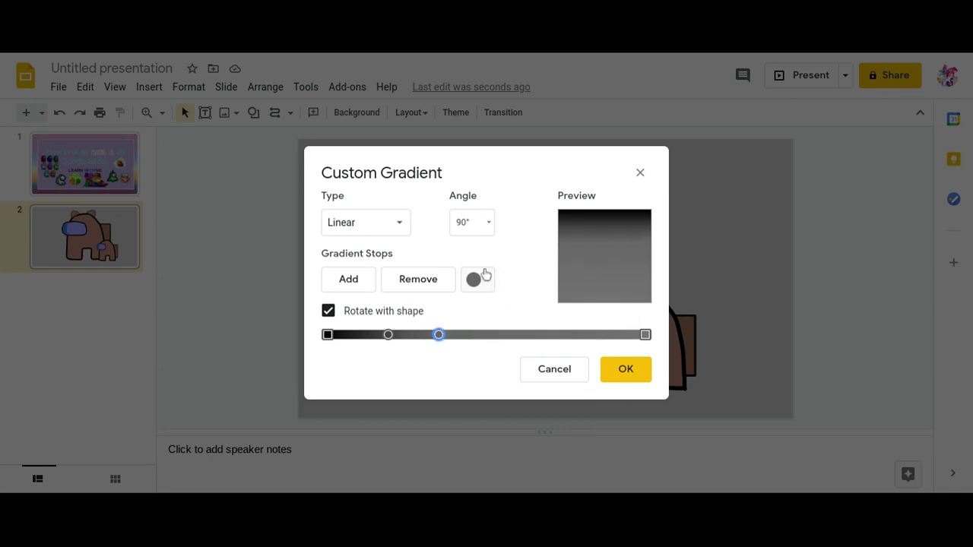
# Add another stop in the same dark gray and move it to about the middle of the gradient
pyautogui.click(479, 279)
pyautogui.click(343, 284)
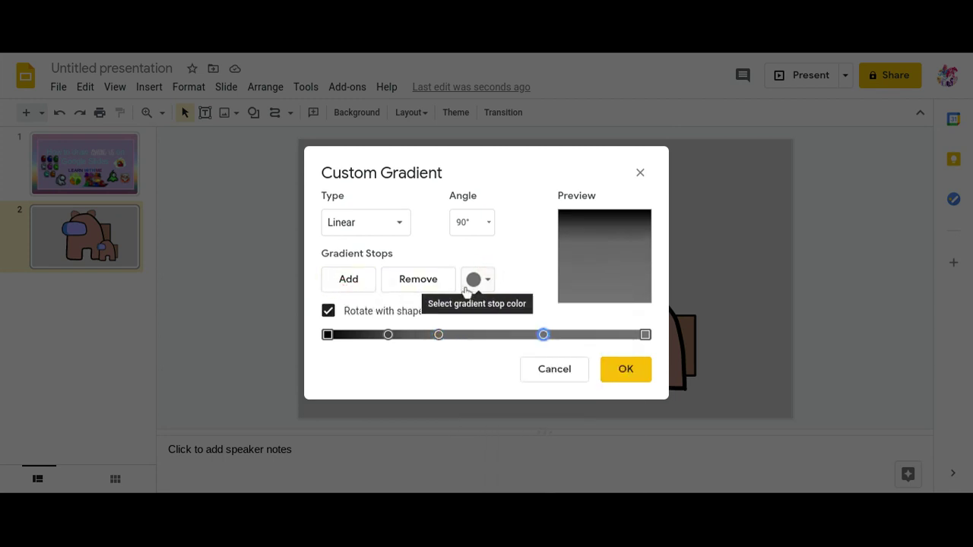
pyautogui.click(480, 281)
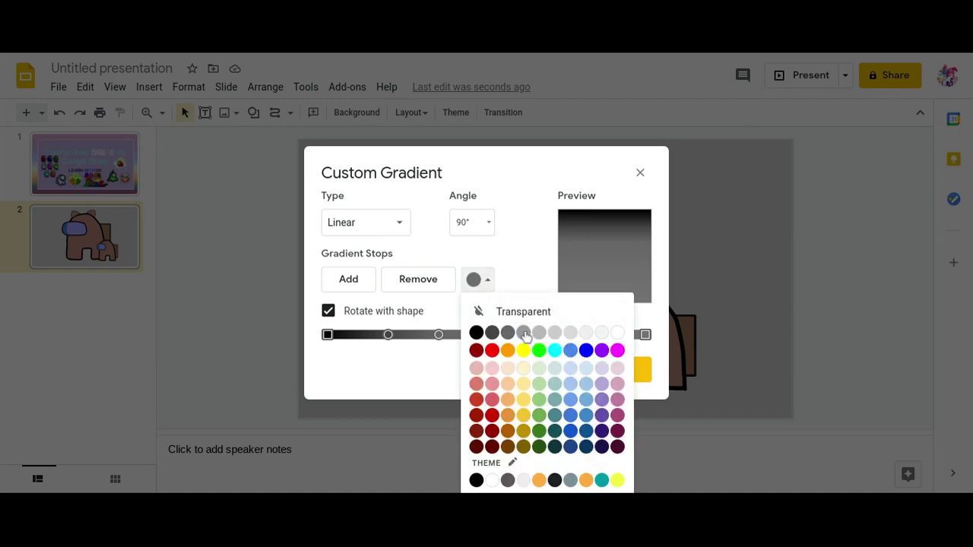
pyautogui.click(508, 333)
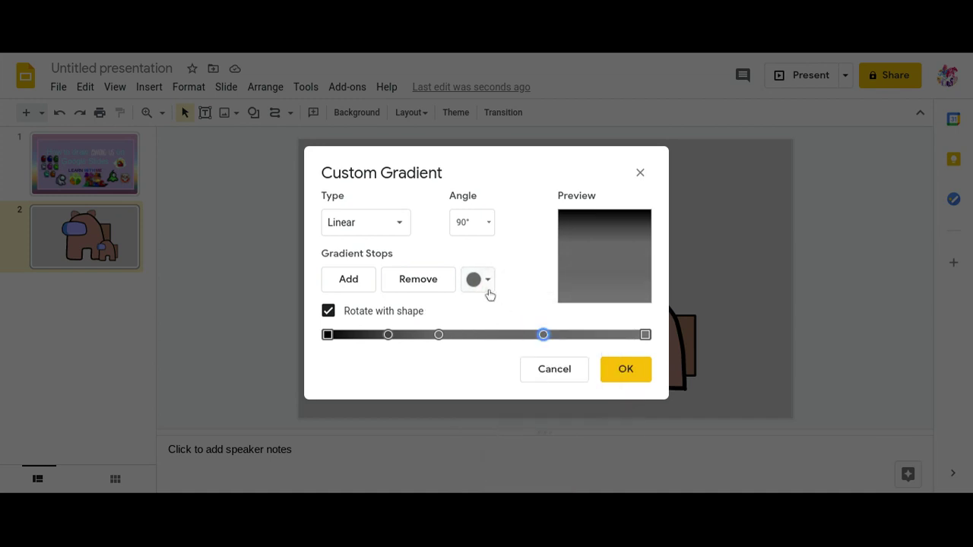
pyautogui.moveTo(541, 339); pyautogui.dragTo(489, 338)
pyautogui.click(476, 292)
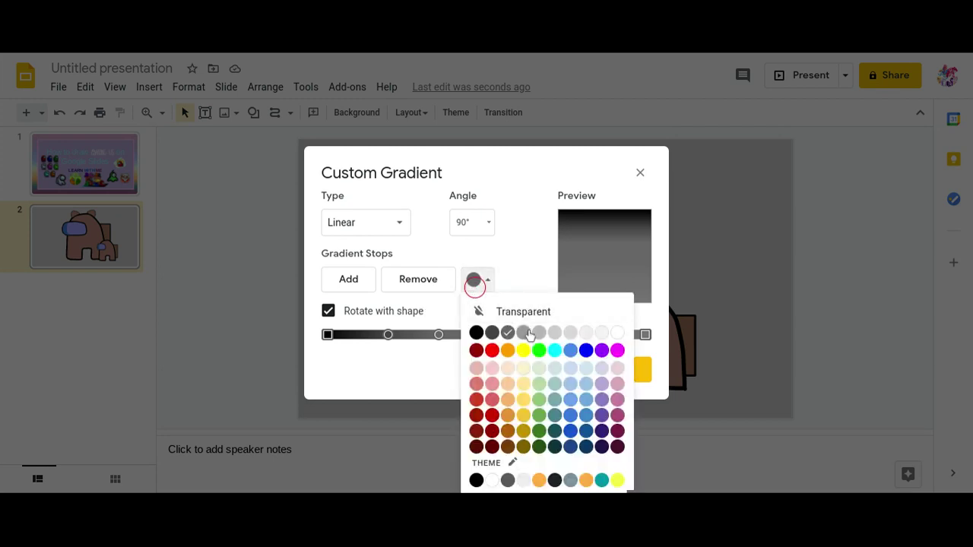
# Add three more stops toward the gradient's end, colored medium gray, lighter gray and light gray in that order
pyautogui.click(348, 279)
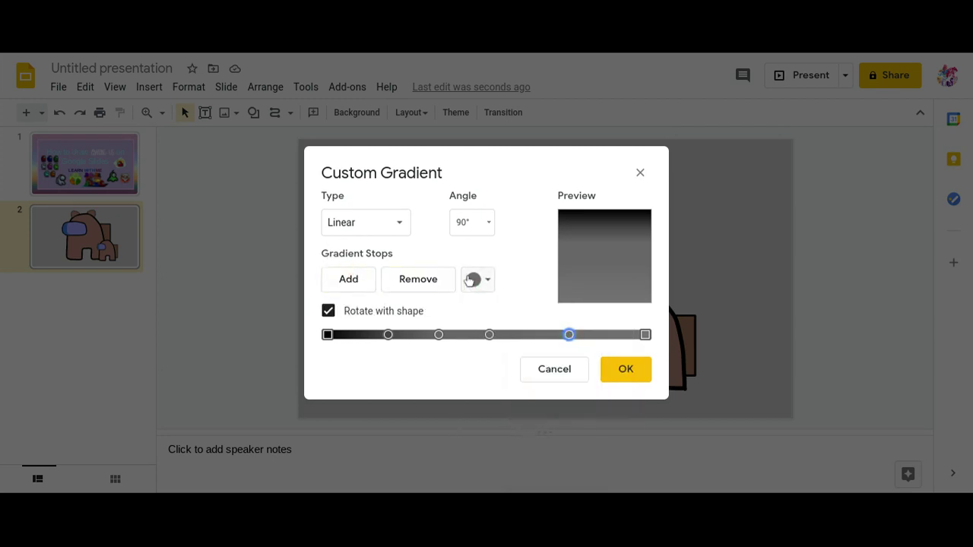
pyautogui.click(471, 279)
pyautogui.click(528, 335)
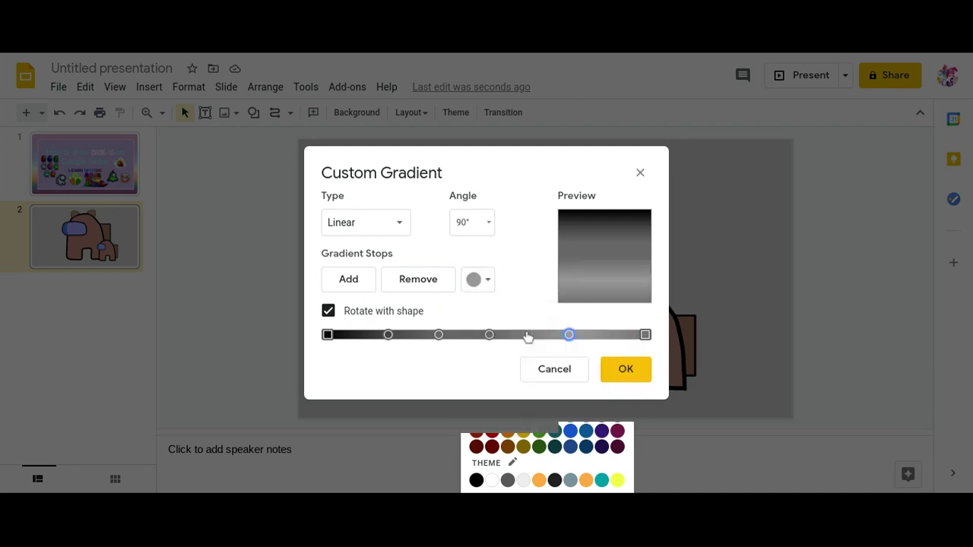
pyautogui.click(366, 280)
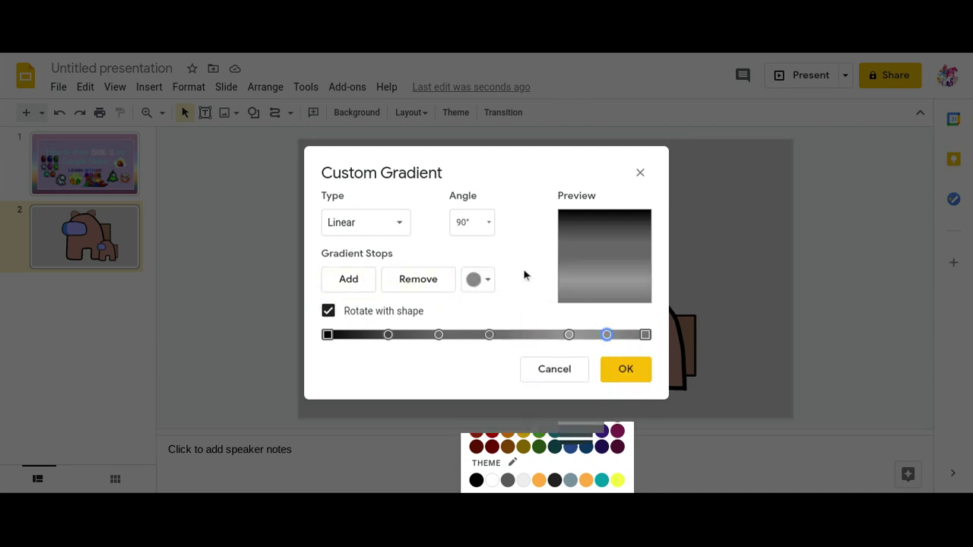
pyautogui.click(479, 280)
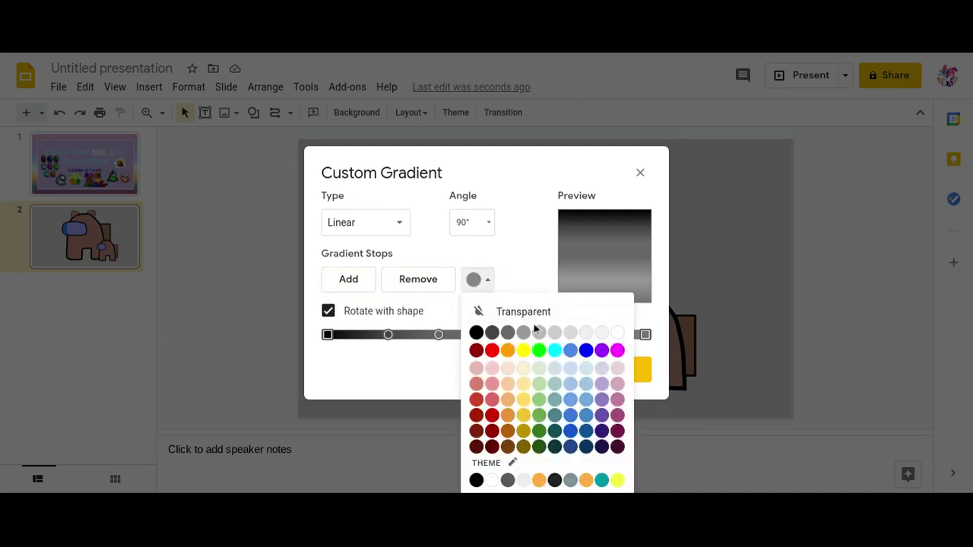
pyautogui.click(538, 335)
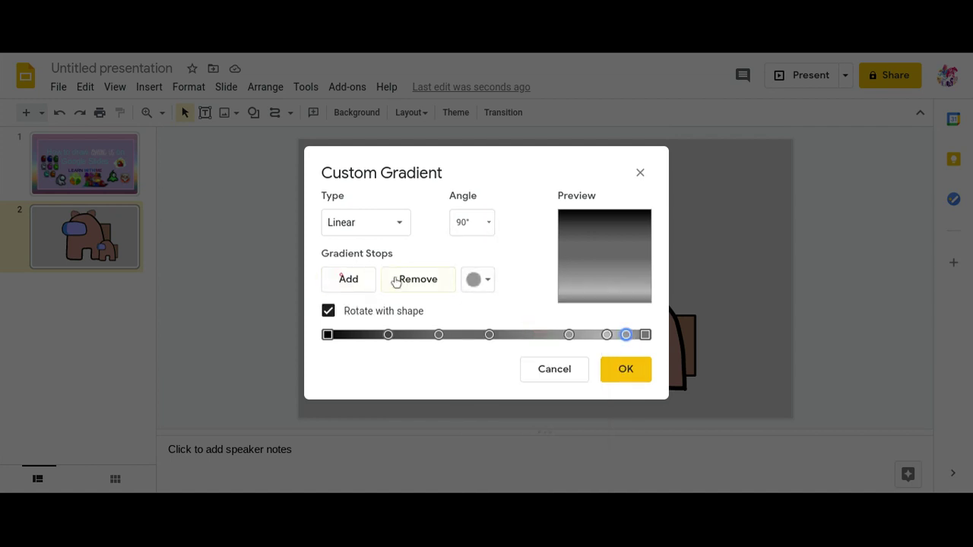
pyautogui.click(479, 280)
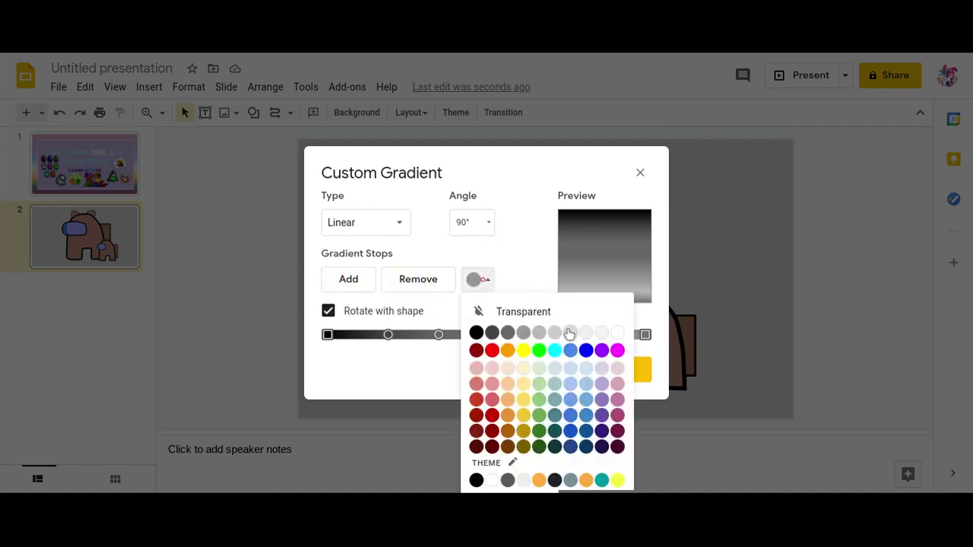
pyautogui.click(555, 333)
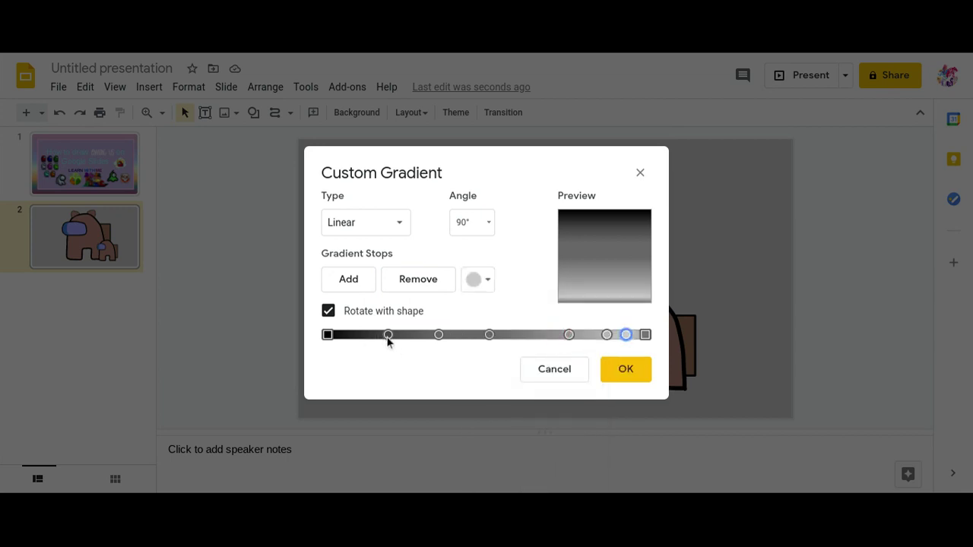
# Shift five intermediate stops slightly toward the black end, leaving the light gray one, and apply the gradient to the slide background
pyautogui.moveTo(386, 336); pyautogui.dragTo(378, 336)
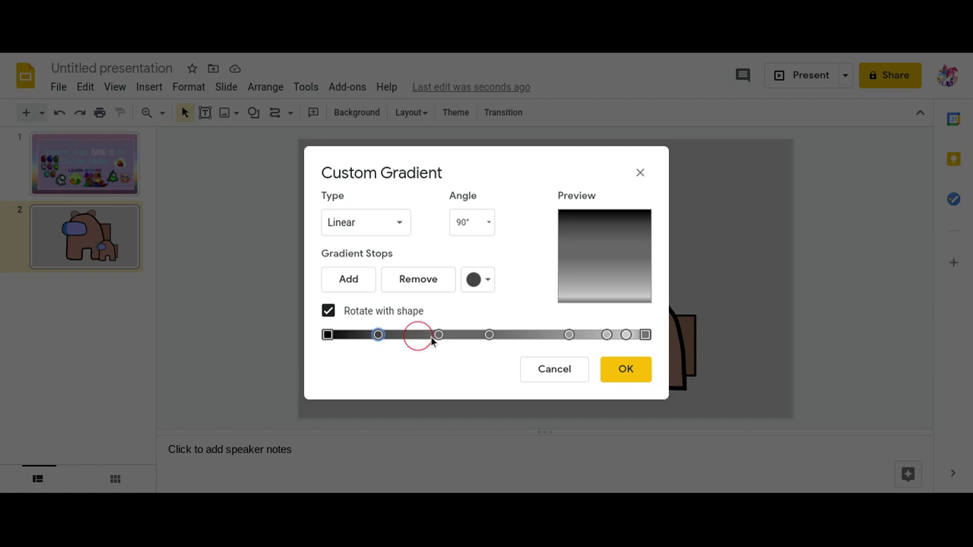
pyautogui.moveTo(438, 336); pyautogui.dragTo(429, 336)
pyautogui.moveTo(489, 335); pyautogui.dragTo(483, 335)
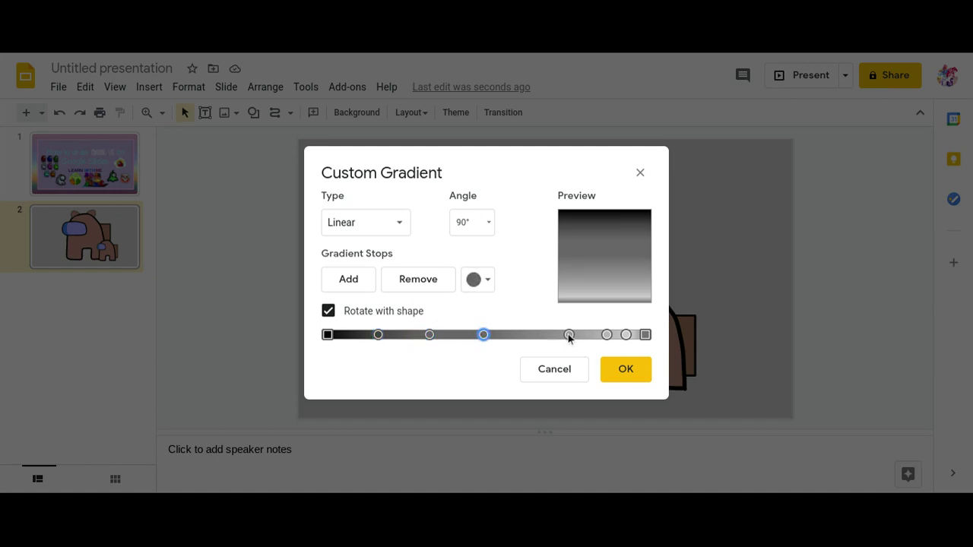
pyautogui.moveTo(568, 335); pyautogui.dragTo(590, 338)
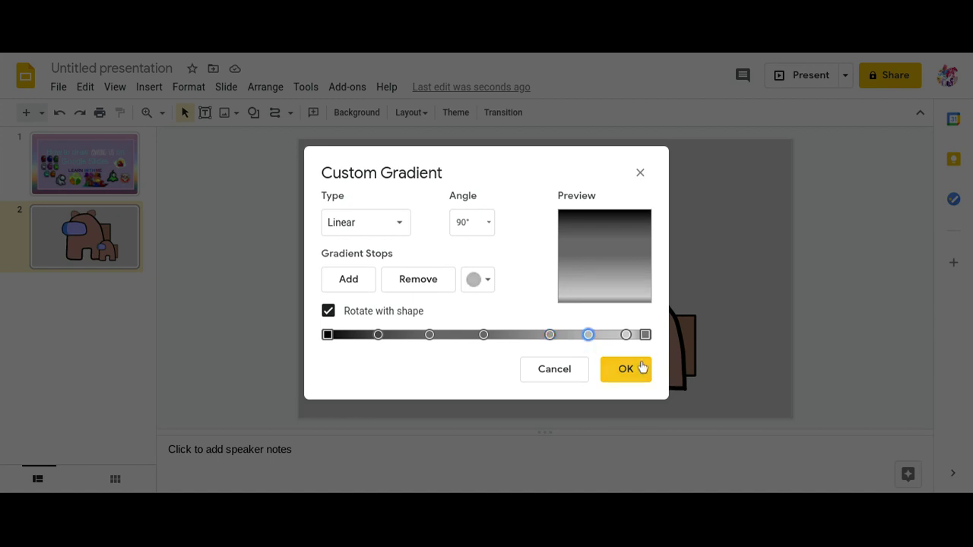
pyautogui.click(631, 376)
pyautogui.click(631, 377)
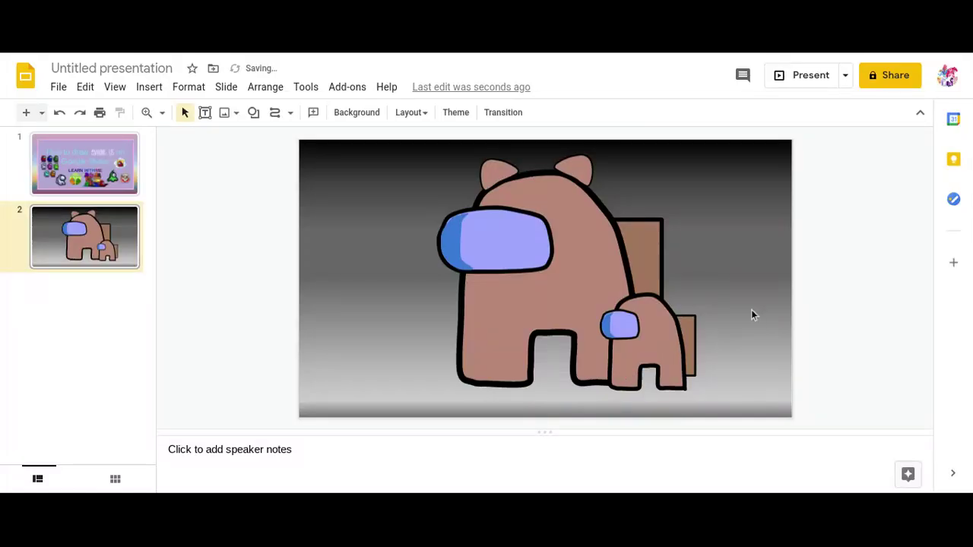
# Reopen the custom gradient settings of the slide background
pyautogui.click(351, 113)
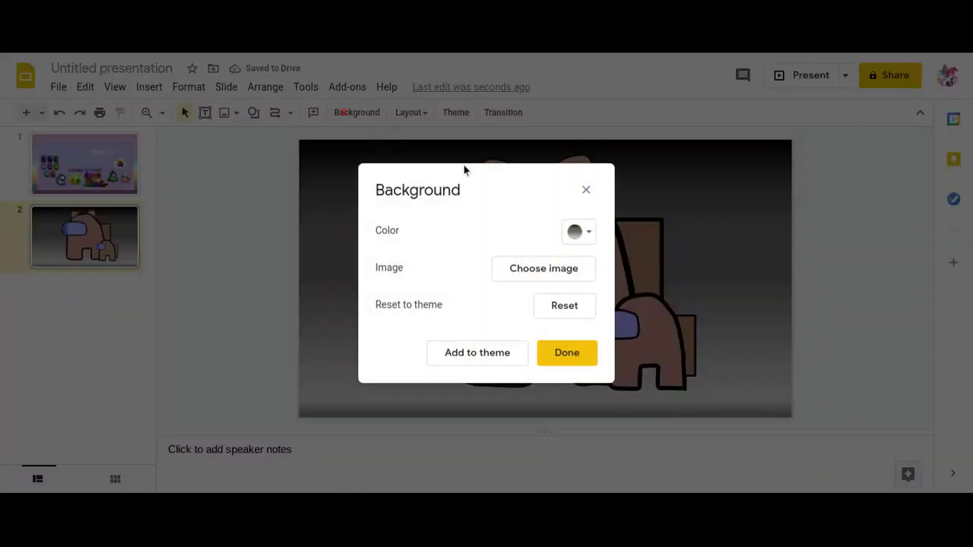
pyautogui.click(593, 237)
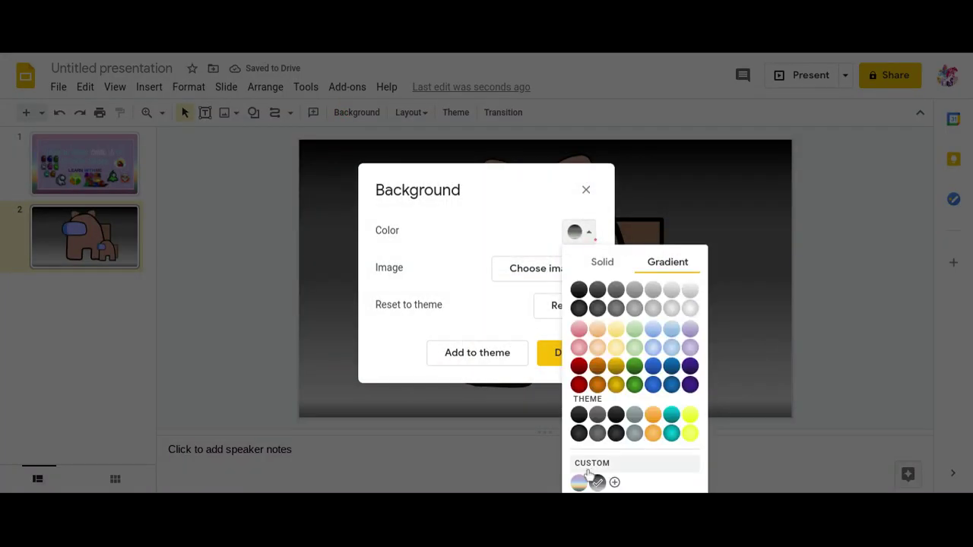
pyautogui.click(590, 472)
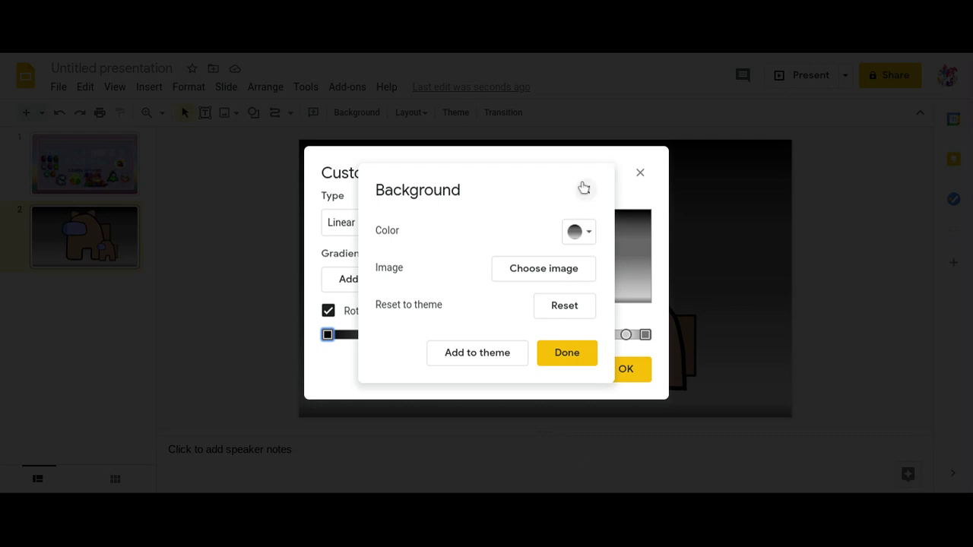
pyautogui.click(582, 188)
# Try the Radial type on the background gradient, then return it to Linear
pyautogui.click(369, 222)
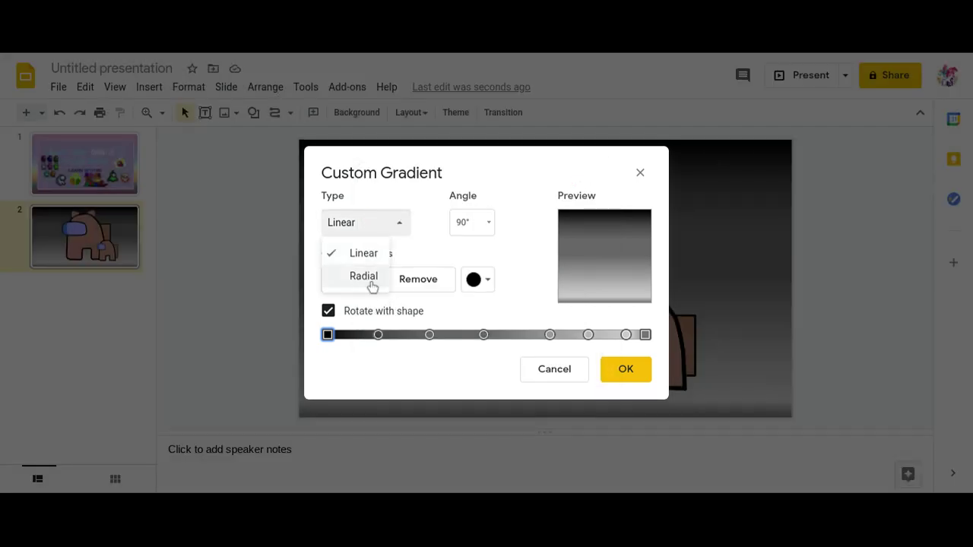
pyautogui.click(372, 277)
pyautogui.click(392, 220)
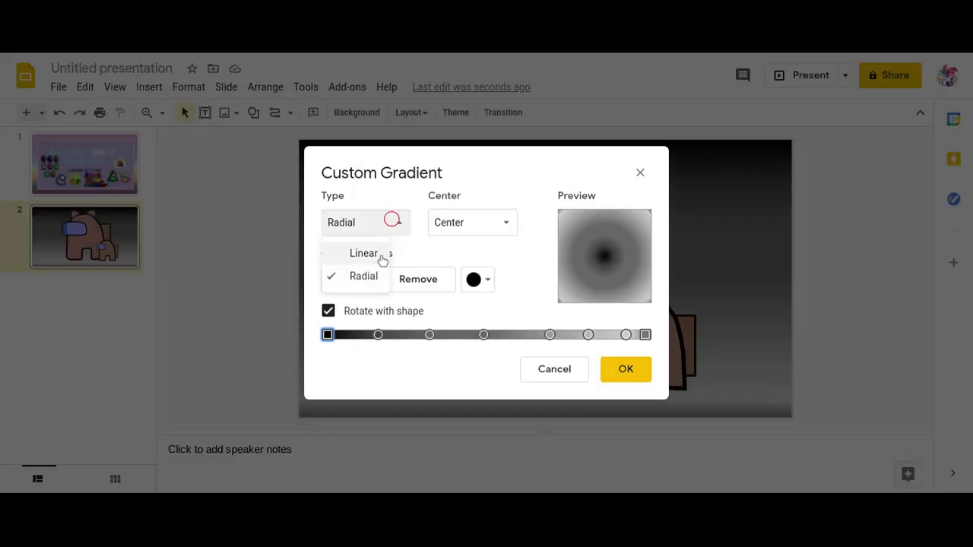
pyautogui.click(374, 259)
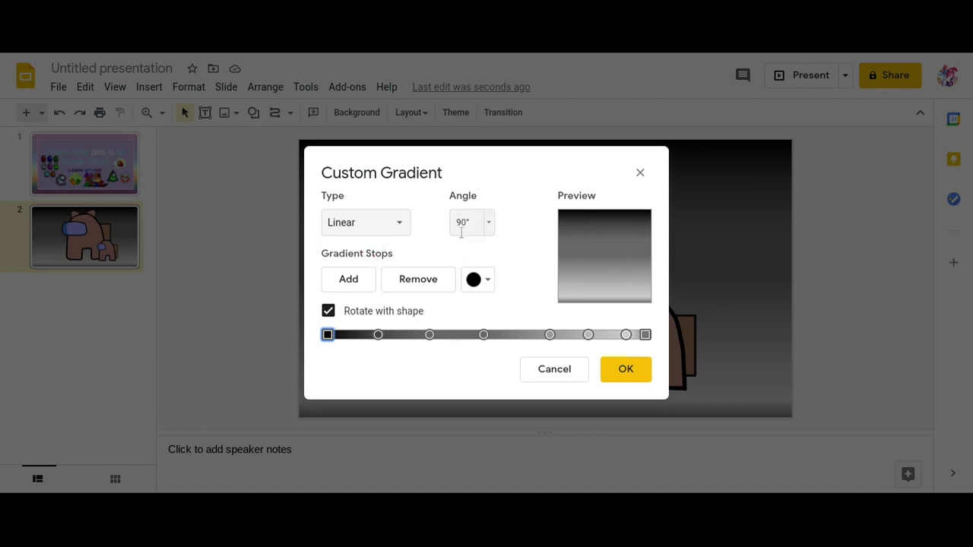
# Try a 45° angle for the linear background gradient, then set the angle to 135°
pyautogui.click(462, 226)
pyautogui.click(477, 275)
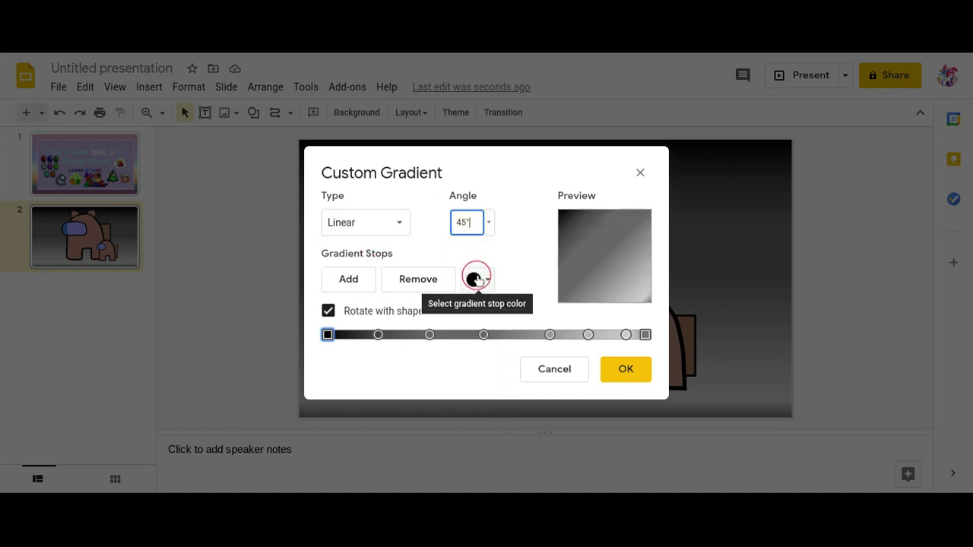
pyautogui.click(488, 222)
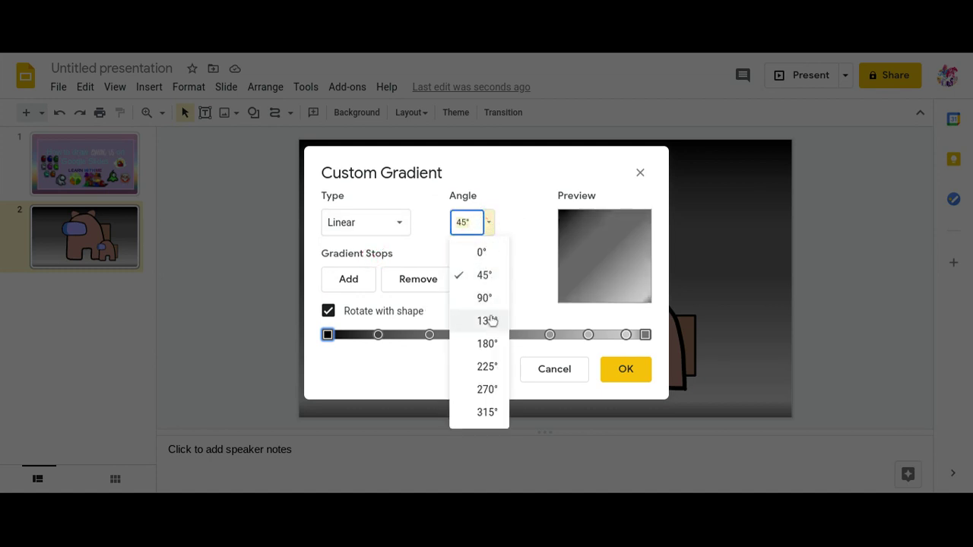
pyautogui.click(487, 321)
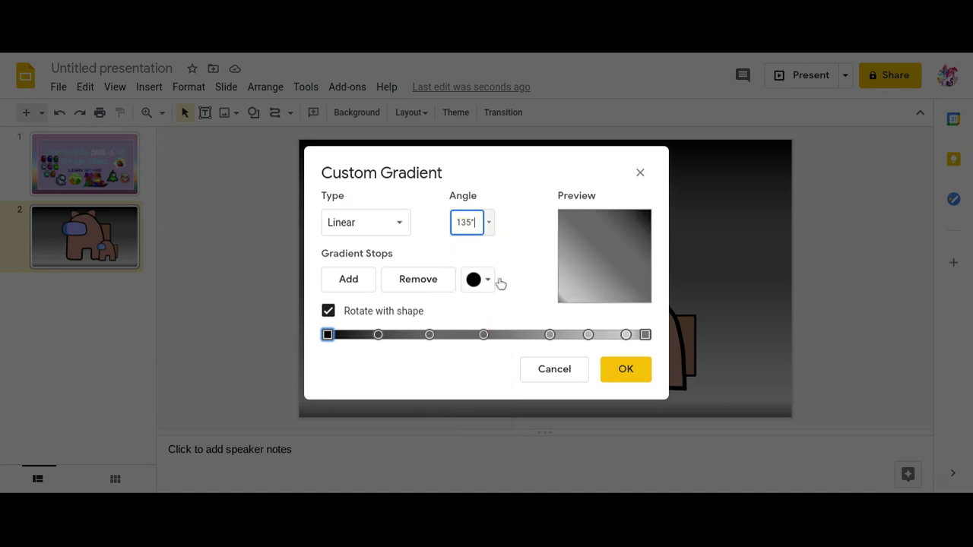
# Set the linear background gradient's angle to 180° and apply it to the slide
pyautogui.click(490, 225)
pyautogui.click(485, 342)
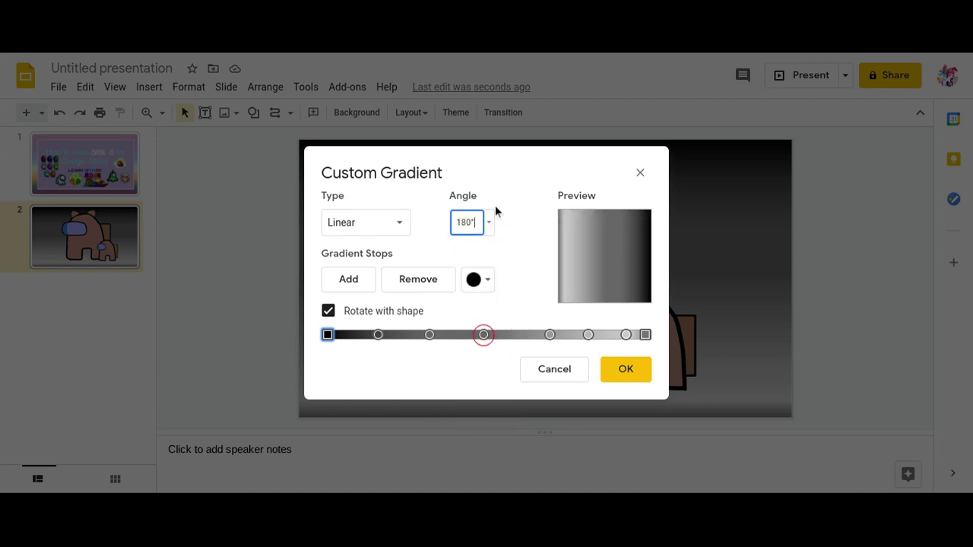
pyautogui.click(625, 370)
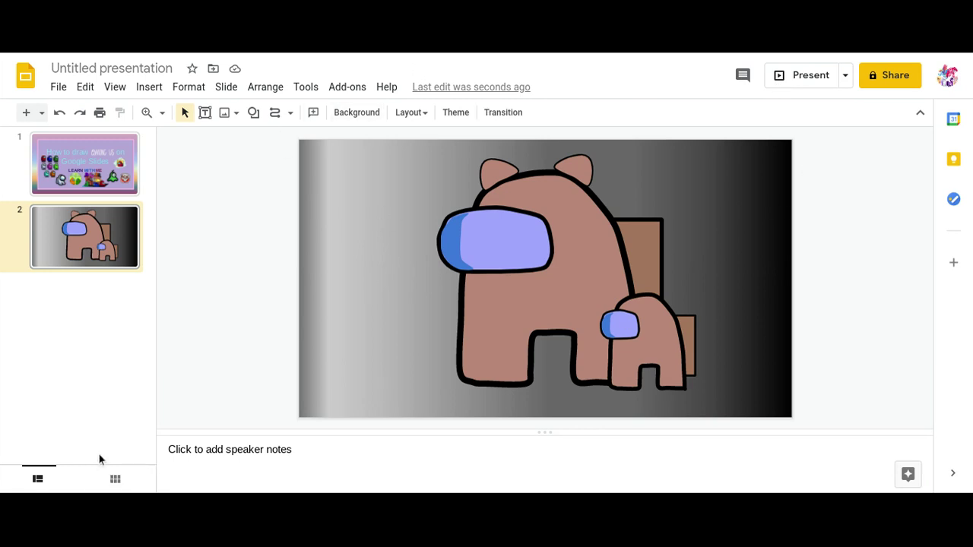
# Check the title slide, then paste the copied closing slide with the like, share and subscribe message after the crewmate slide
pyautogui.click(109, 154)
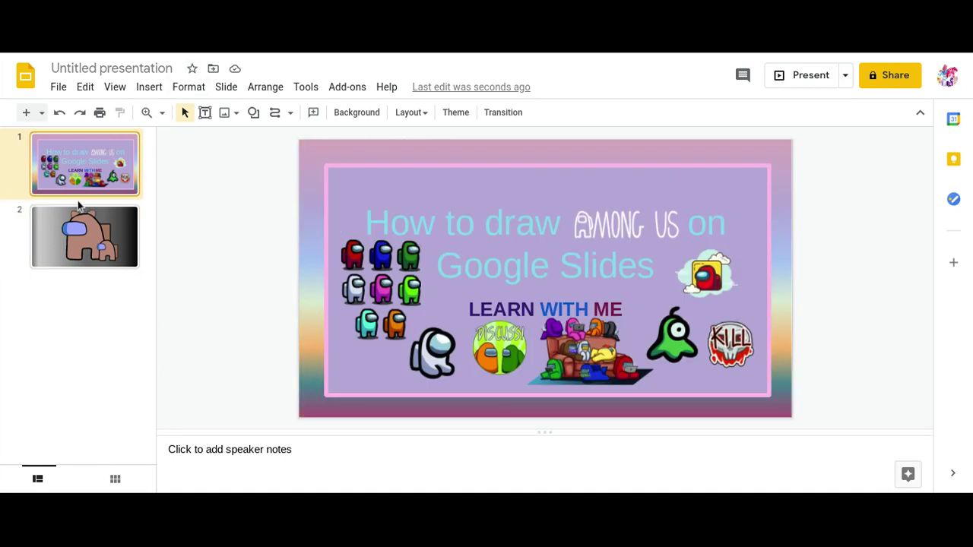
pyautogui.click(93, 219)
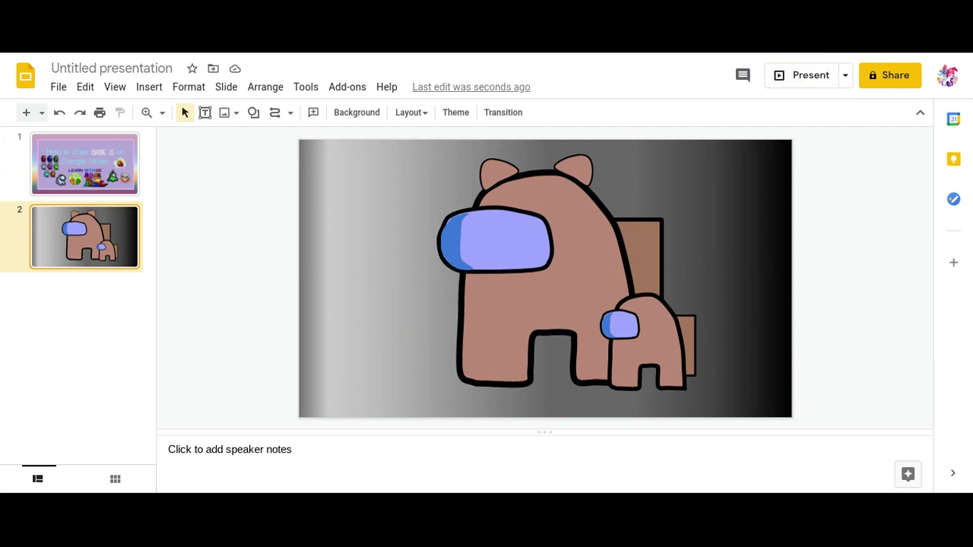
pyautogui.hotkey('ctrl', 'v')
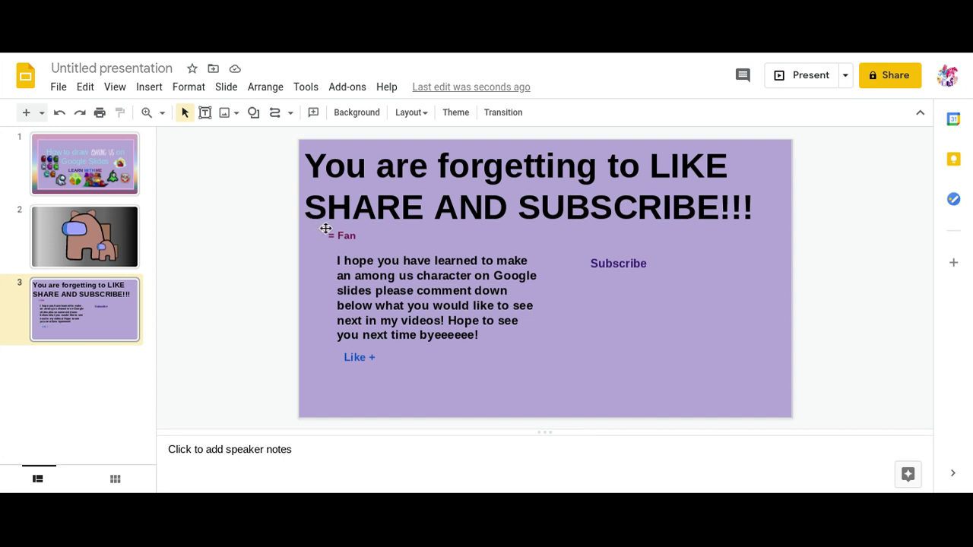
# Arrange the "Like +", "Subscribe" and "= Fan" text boxes in one row in the closing slide's lower-right area
pyautogui.moveTo(327, 229); pyautogui.dragTo(691, 354)
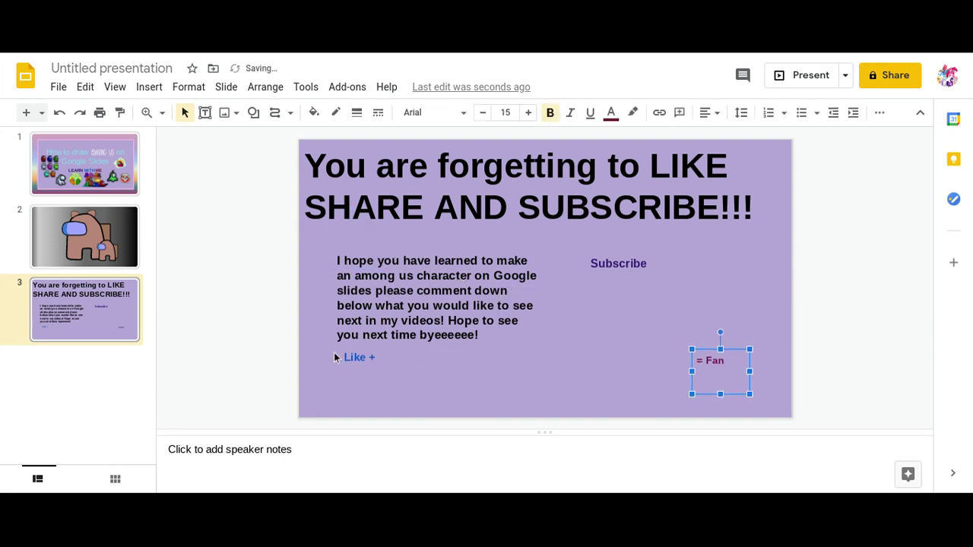
pyautogui.moveTo(340, 348); pyautogui.dragTo(539, 353)
pyautogui.moveTo(635, 253); pyautogui.dragTo(695, 349)
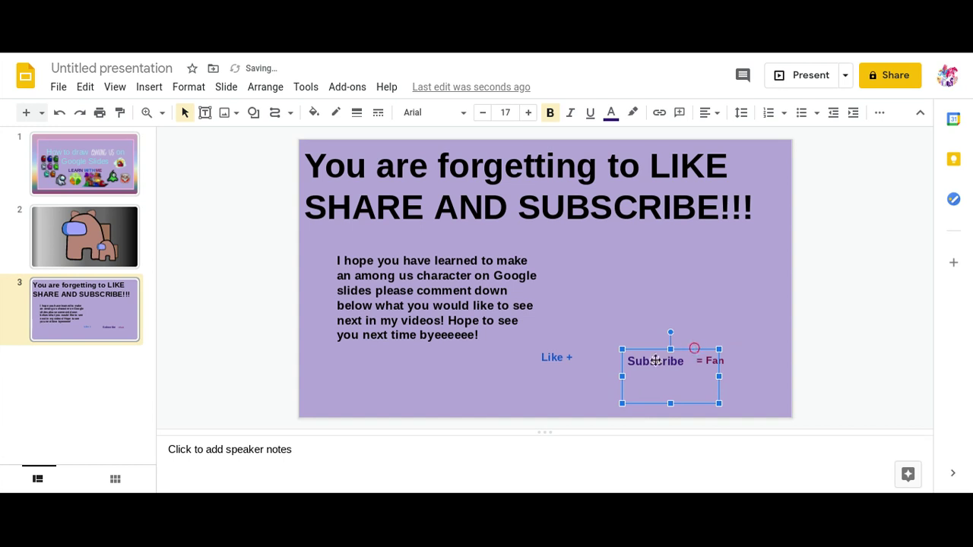
pyautogui.click(559, 346)
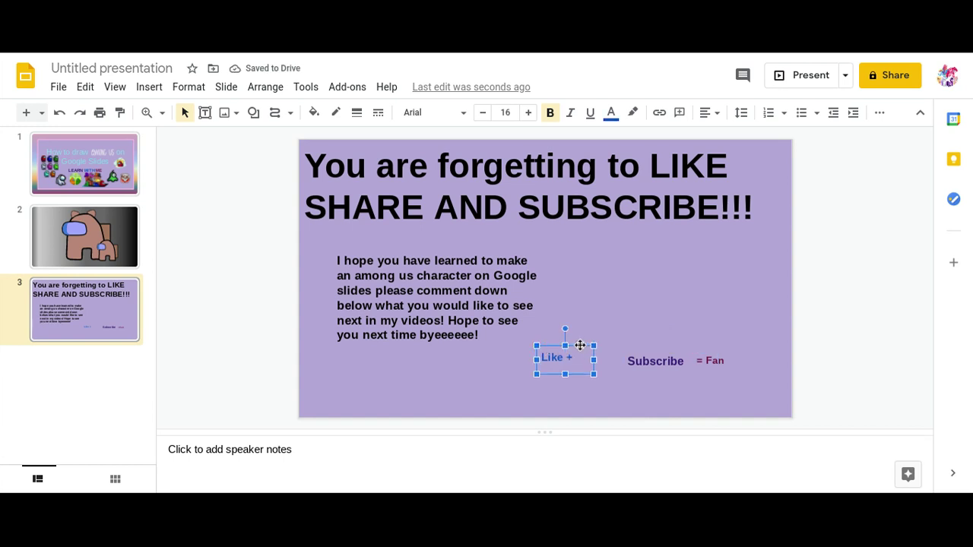
pyautogui.moveTo(581, 345); pyautogui.dragTo(632, 346)
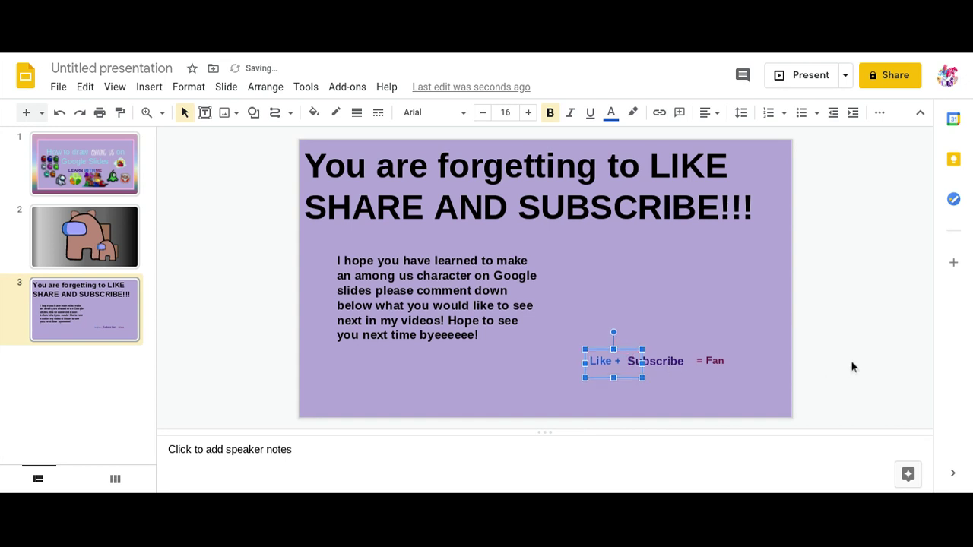
pyautogui.click(808, 393)
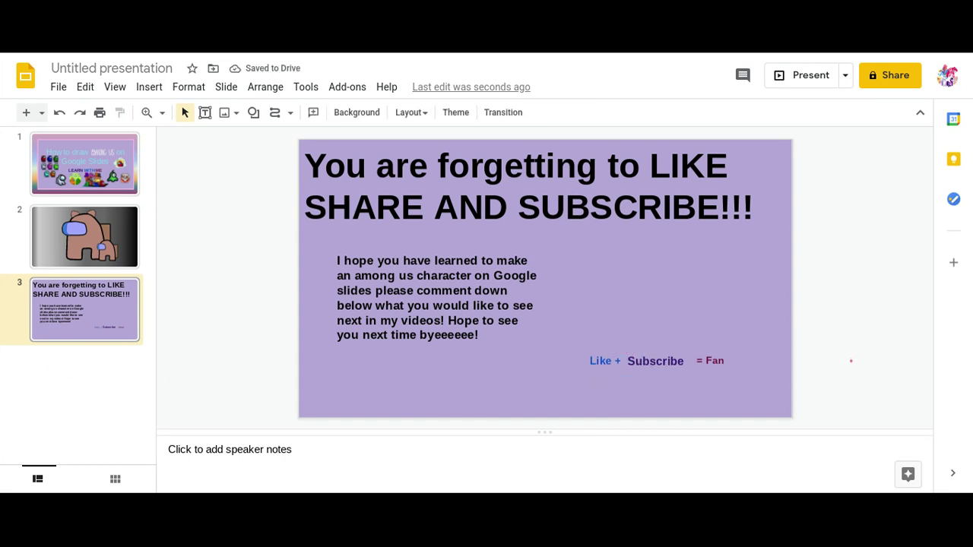